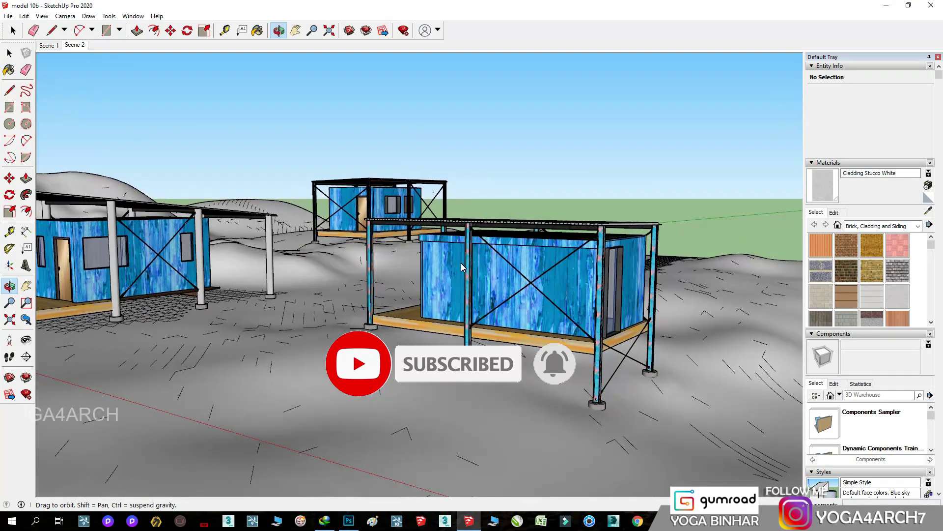
# Switch the SketchUp model to its Scene 1 view and minimise SketchUp.
pyautogui.click(49, 45)
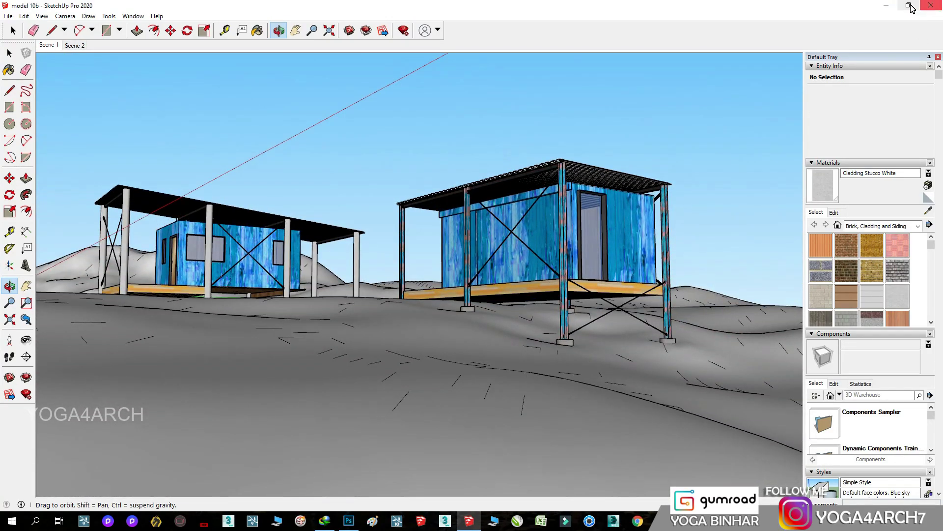
pyautogui.click(885, 7)
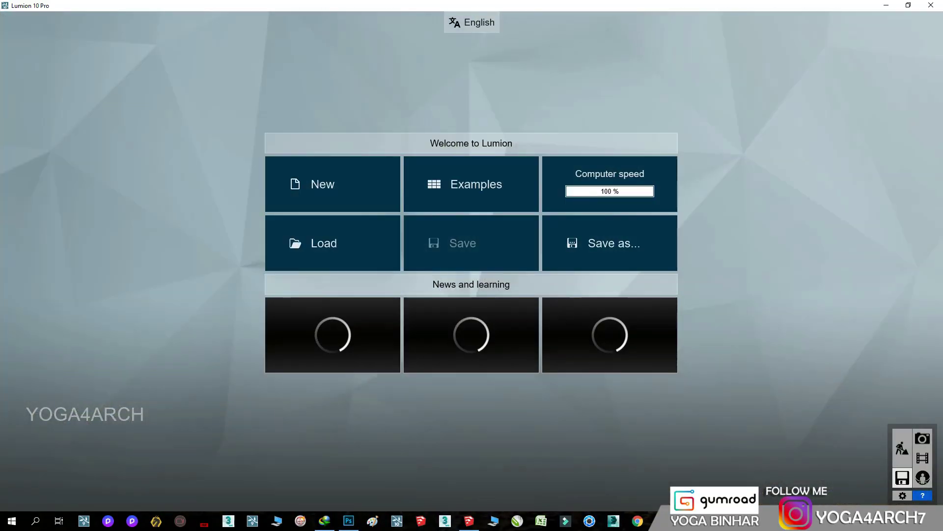
# Start a new Lumion project on the Plain scene and import model 10b.skp.
pyautogui.click(366, 190)
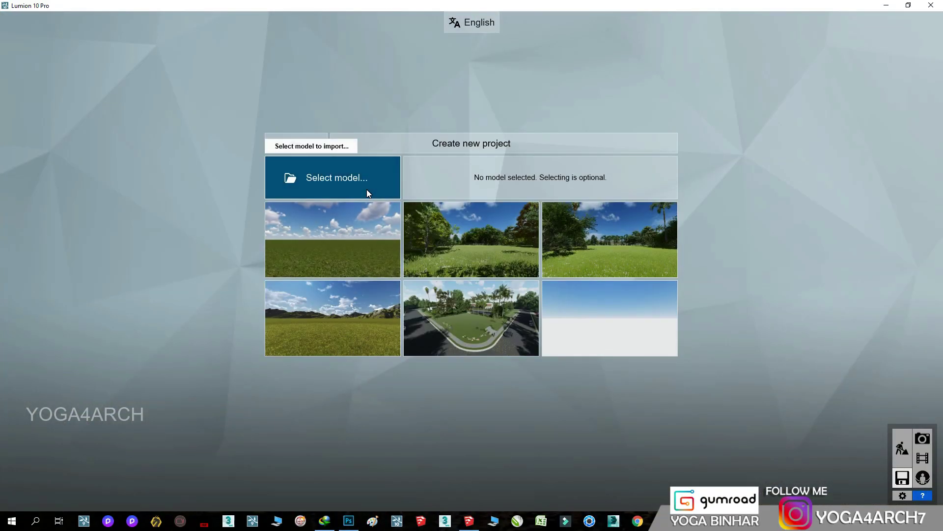
pyautogui.click(351, 229)
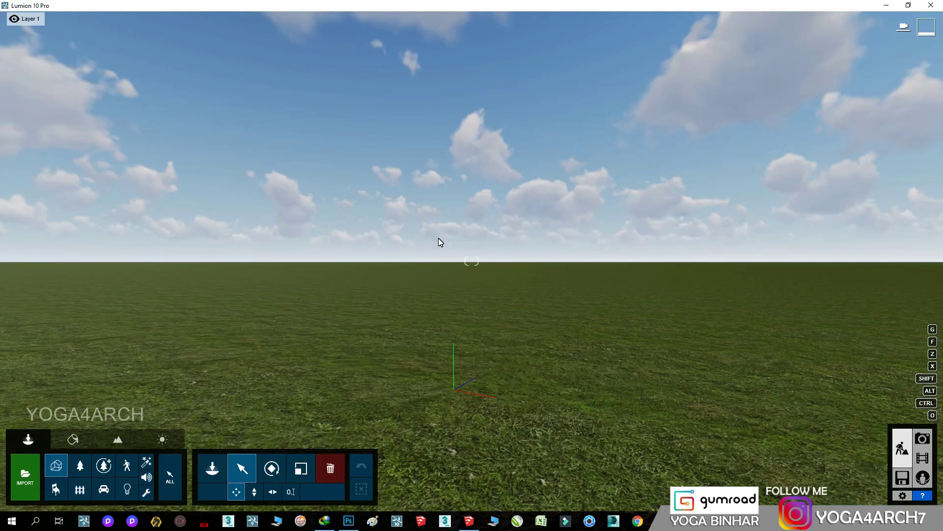
pyautogui.click(25, 475)
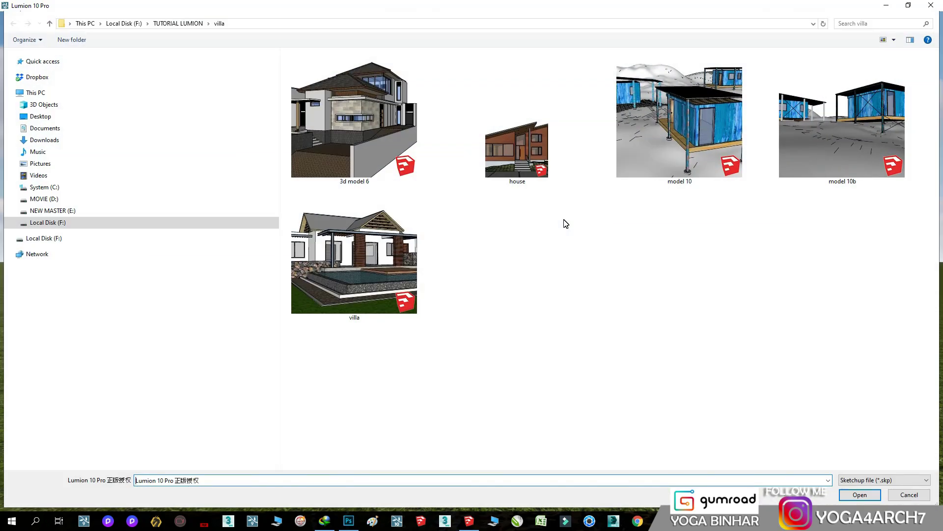
pyautogui.doubleClick(838, 131)
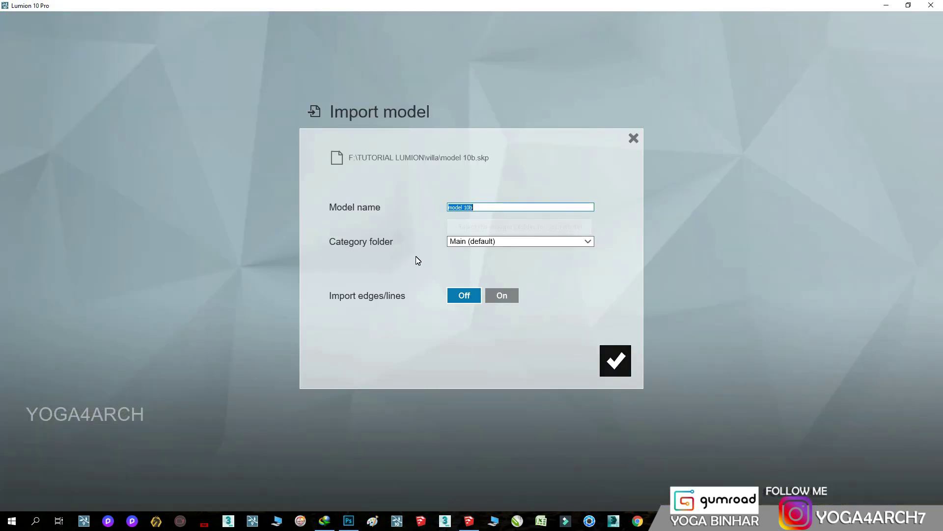
pyautogui.click(616, 362)
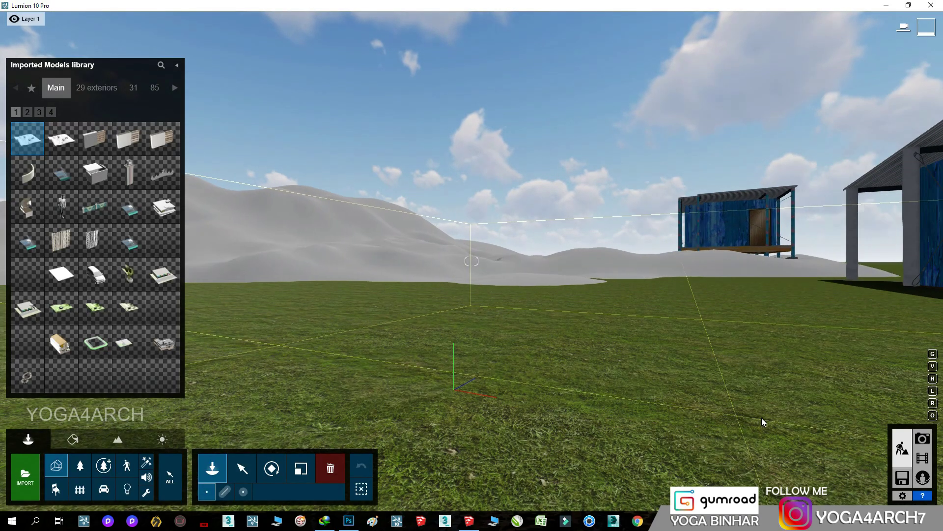
# Place model 10b, raise its terrain about 1.63 m above the grass, and enter Photo mode.
pyautogui.click(242, 468)
pyautogui.click(583, 302)
pyautogui.moveTo(583, 302); pyautogui.dragTo(583, 302, button='right')
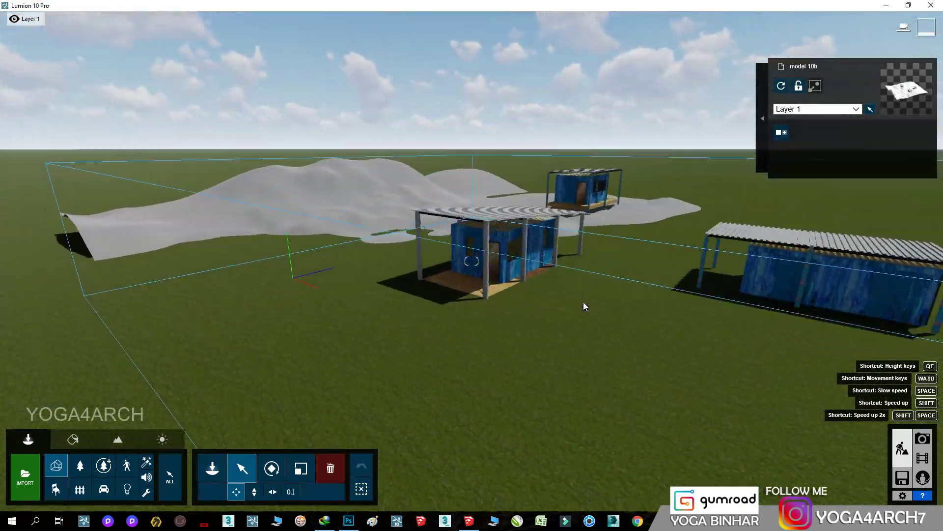
pyautogui.click(254, 491)
pyautogui.moveTo(297, 300); pyautogui.dragTo(318, 212)
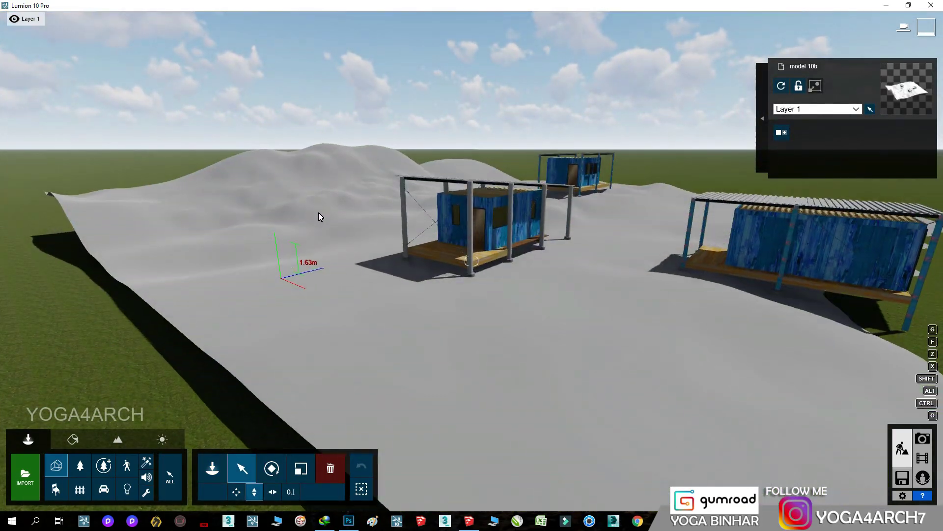
pyautogui.moveTo(319, 212)
pyautogui.mouseDown(button='right')
pyautogui.moveTo(337, 172)
pyautogui.moveTo(615, 287)
pyautogui.moveTo(393, 252)
pyautogui.mouseUp(button='right')
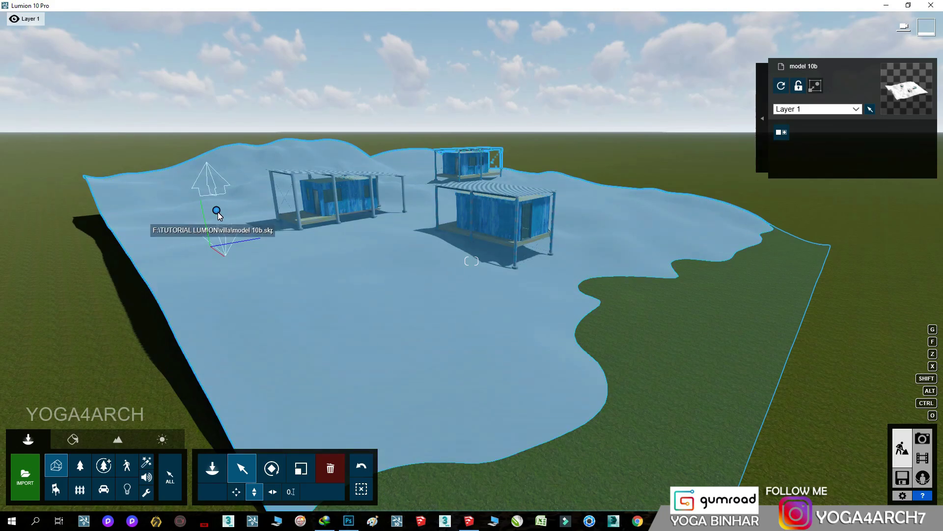
pyautogui.moveTo(217, 212); pyautogui.dragTo(212, 188)
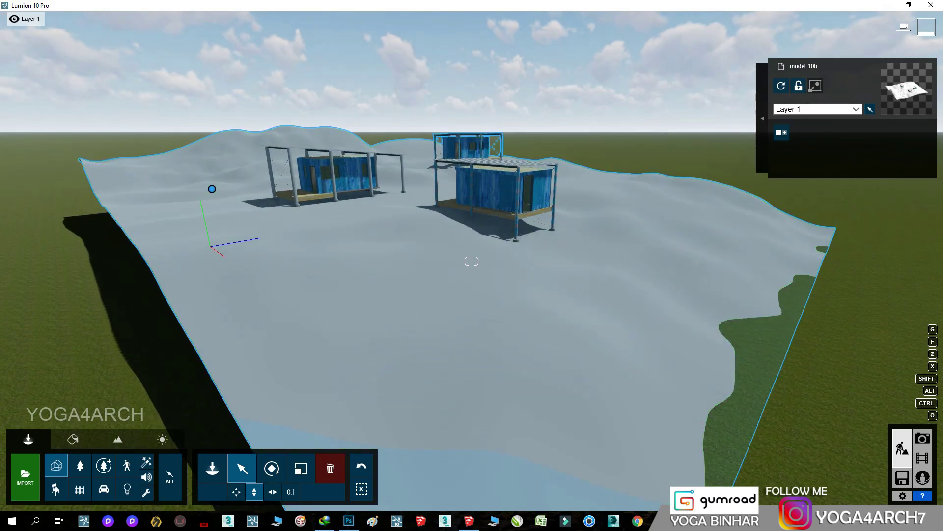
pyautogui.click(922, 439)
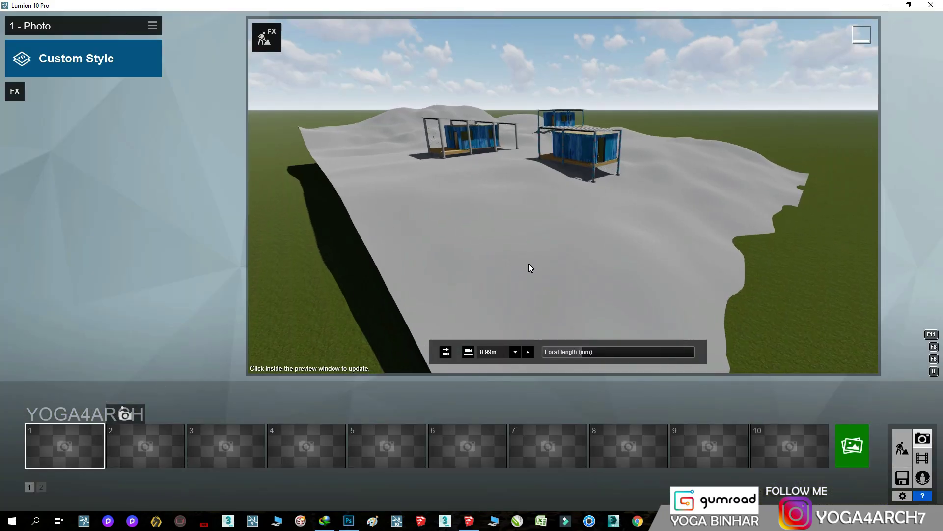
# Fly the photo camera down to about 1.01 m beside the cabins with 15 mm focal length.
pyautogui.moveTo(528, 263); pyautogui.dragTo(526, 247, button='right')
pyautogui.press('w')
pyautogui.press('e')
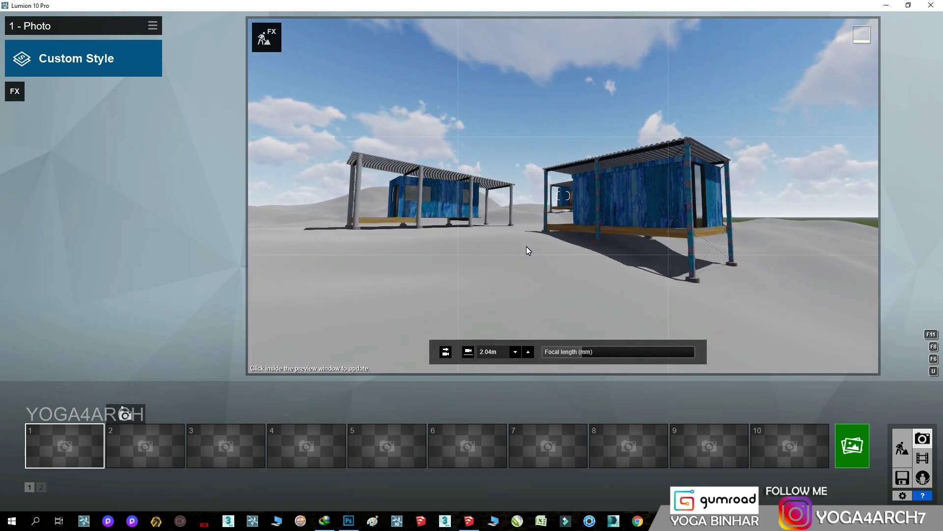
pyautogui.press('e')
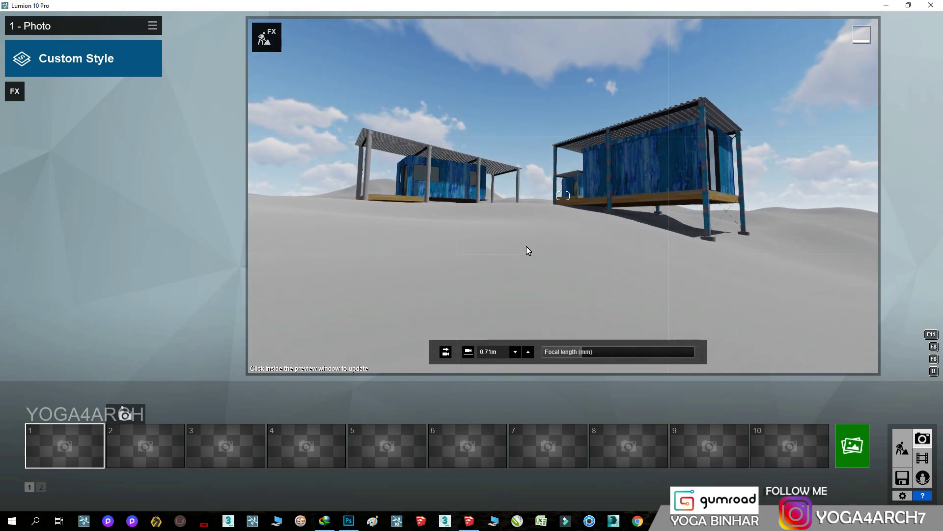
pyautogui.press('q')
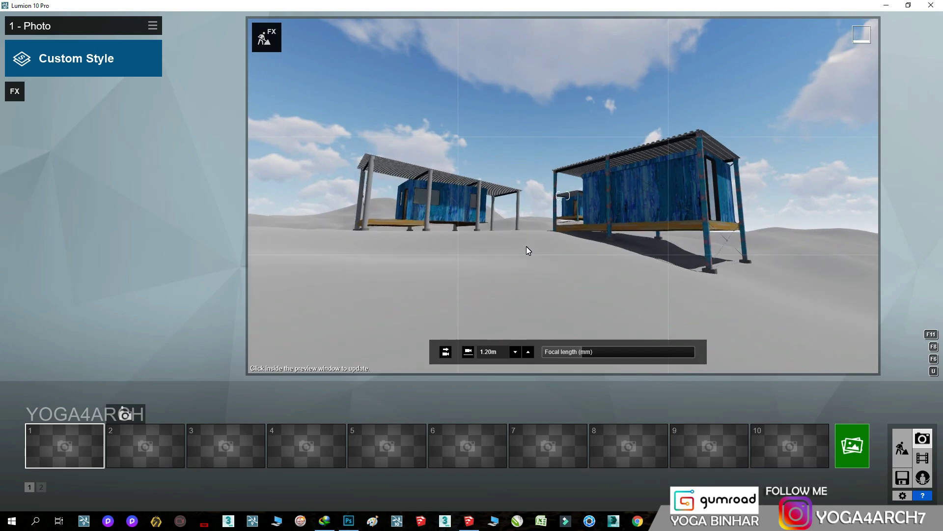
pyautogui.press('e')
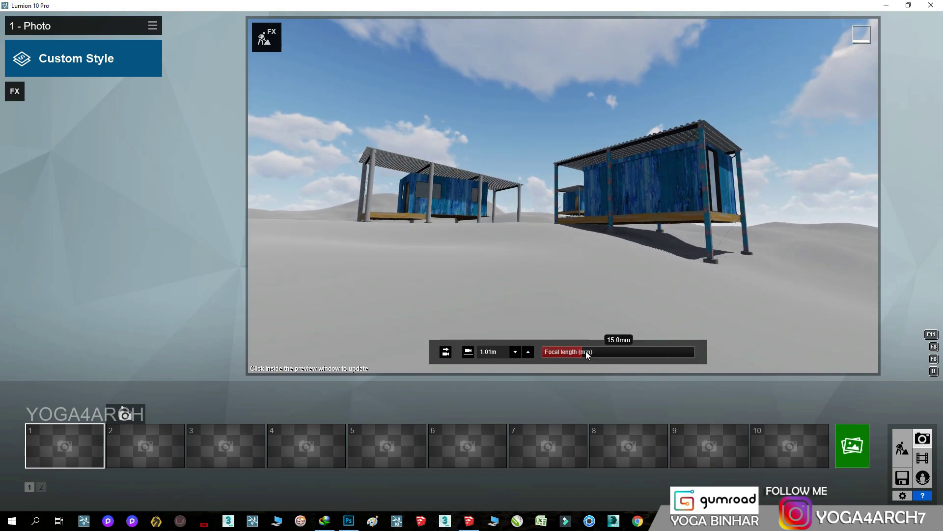
pyautogui.moveTo(586, 351); pyautogui.dragTo(588, 352)
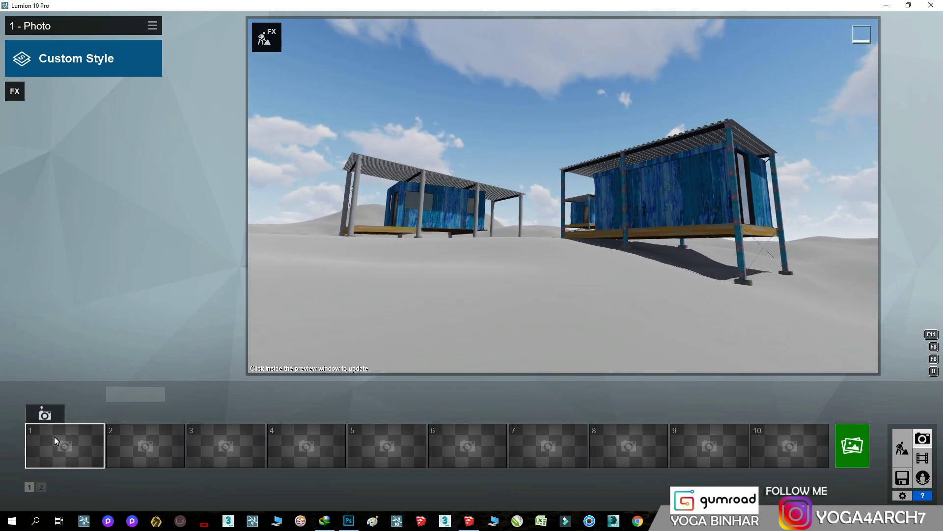
# Save the current view as photo 1 and apply the Overcast style.
pyautogui.click(44, 414)
pyautogui.click(69, 63)
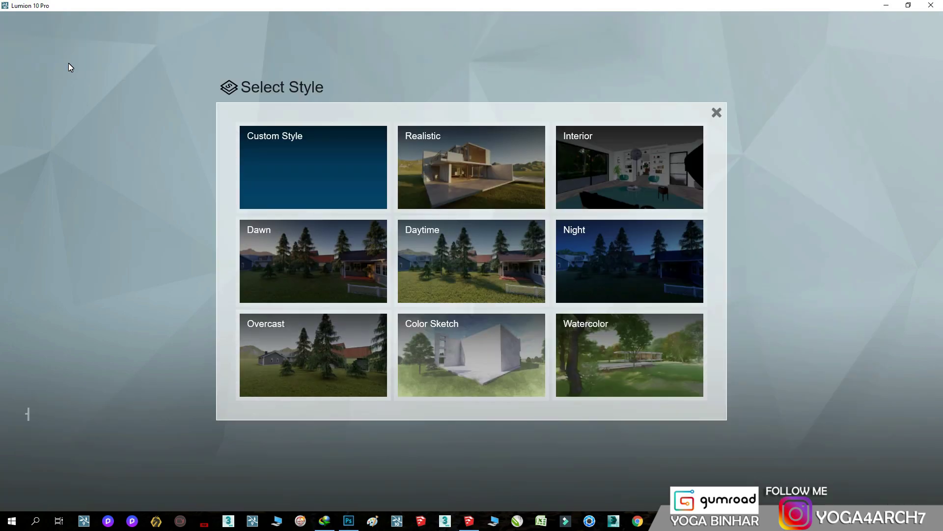
pyautogui.click(303, 340)
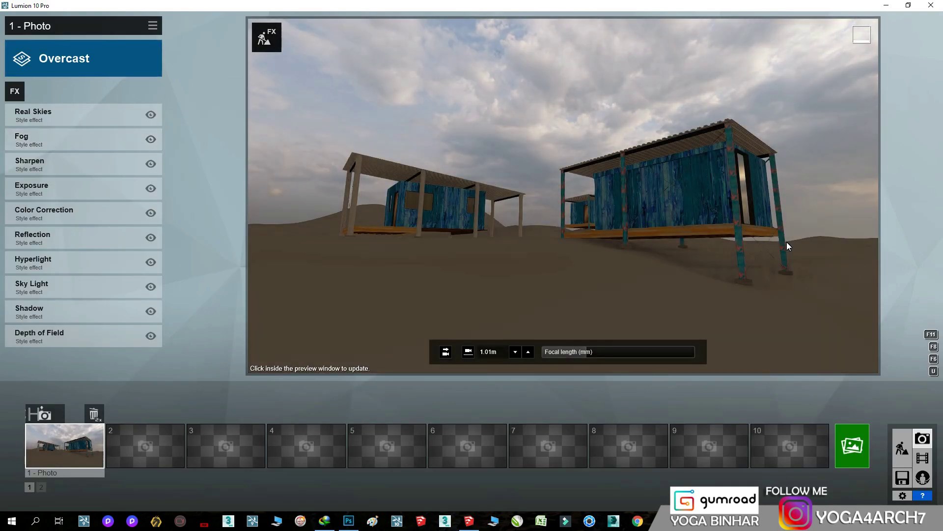
pyautogui.click(697, 233)
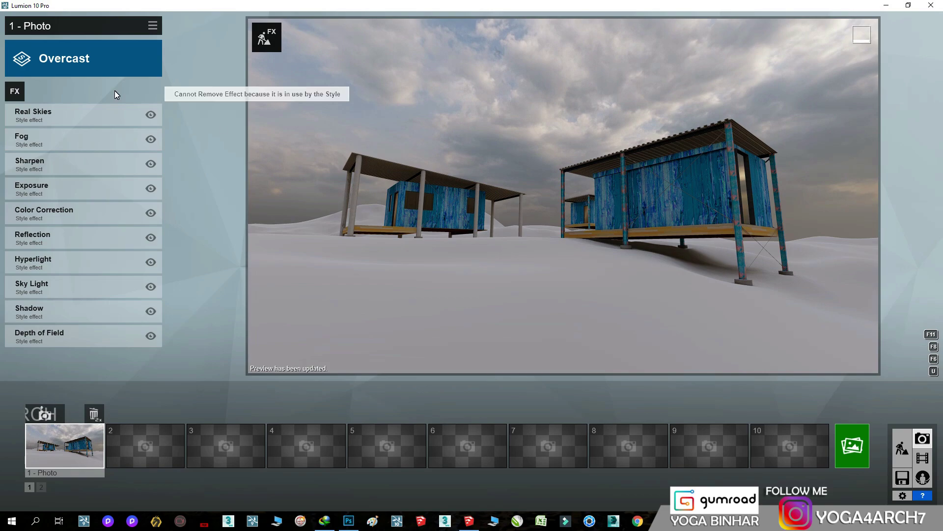
# Add the 2-Point Perspective effect and refresh the preview at full quality.
pyautogui.click(15, 91)
pyautogui.click(681, 107)
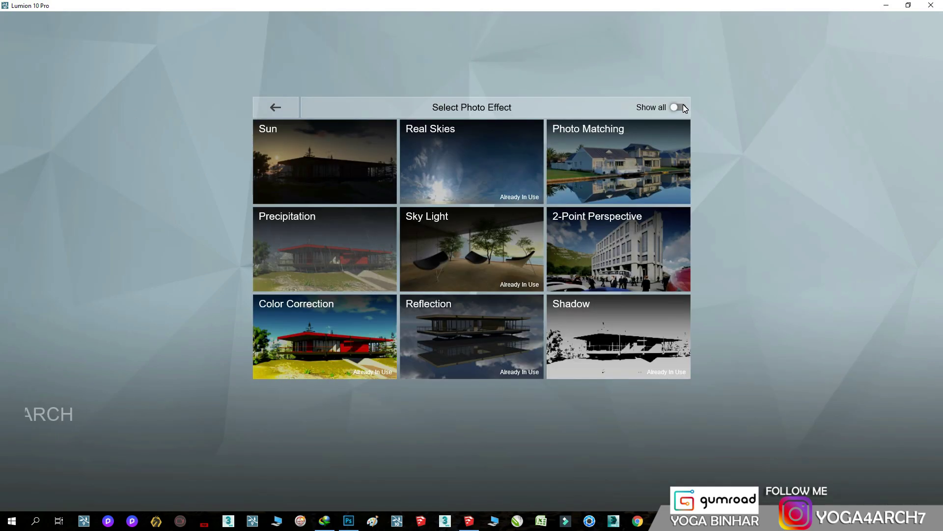
pyautogui.click(609, 246)
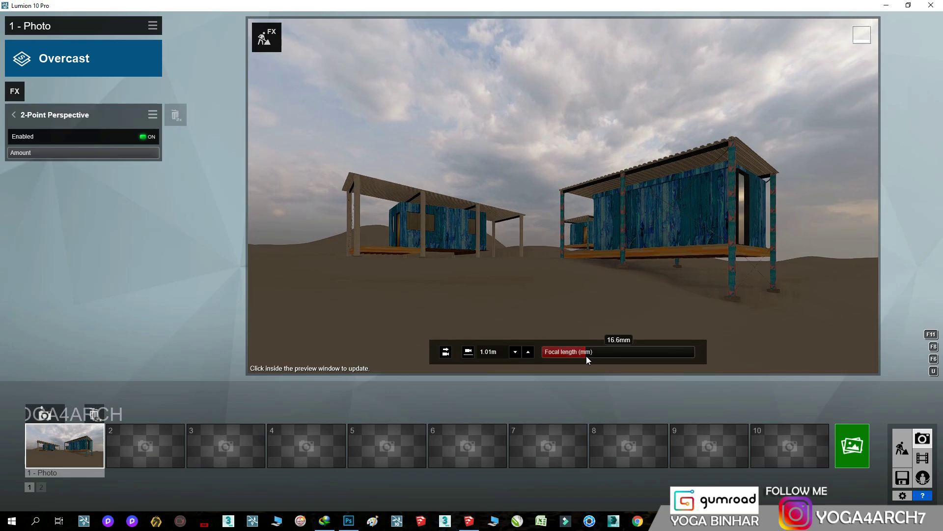
pyautogui.click(690, 264)
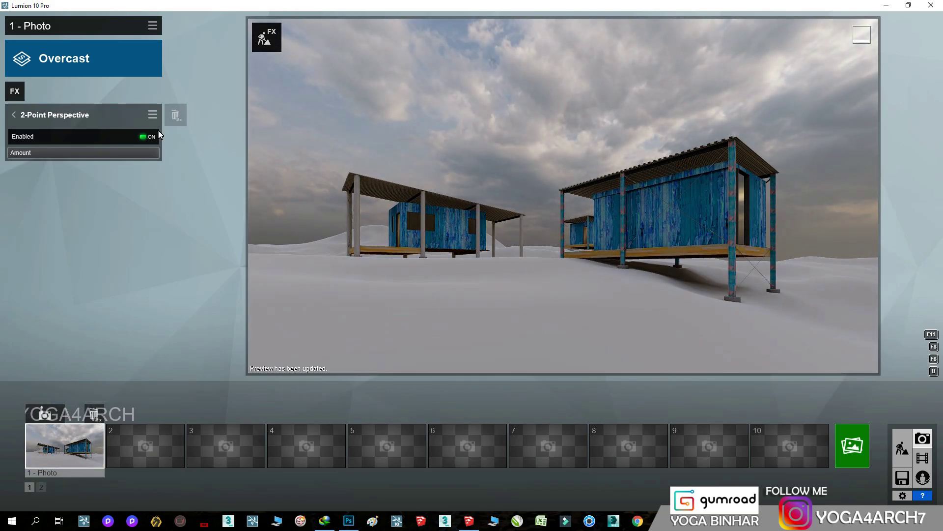
# Add a Real Skies effect, apply an Evening sky, and rotate its heading.
pyautogui.click(15, 91)
pyautogui.click(467, 148)
pyautogui.click(51, 138)
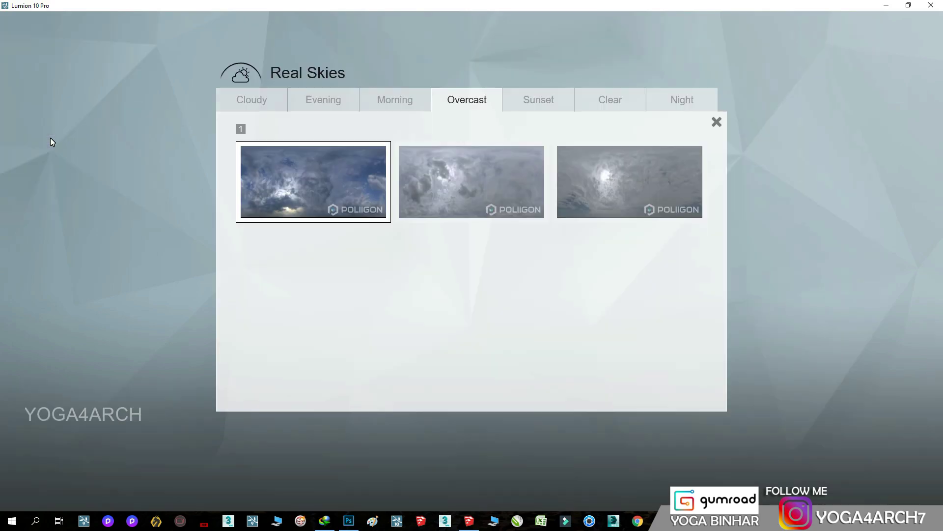
pyautogui.click(249, 100)
pyautogui.click(324, 100)
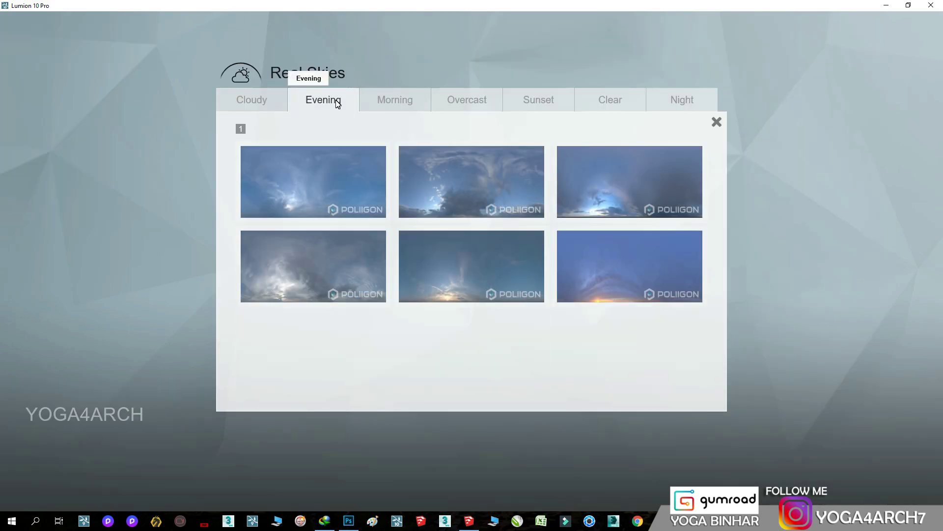
pyautogui.click(532, 105)
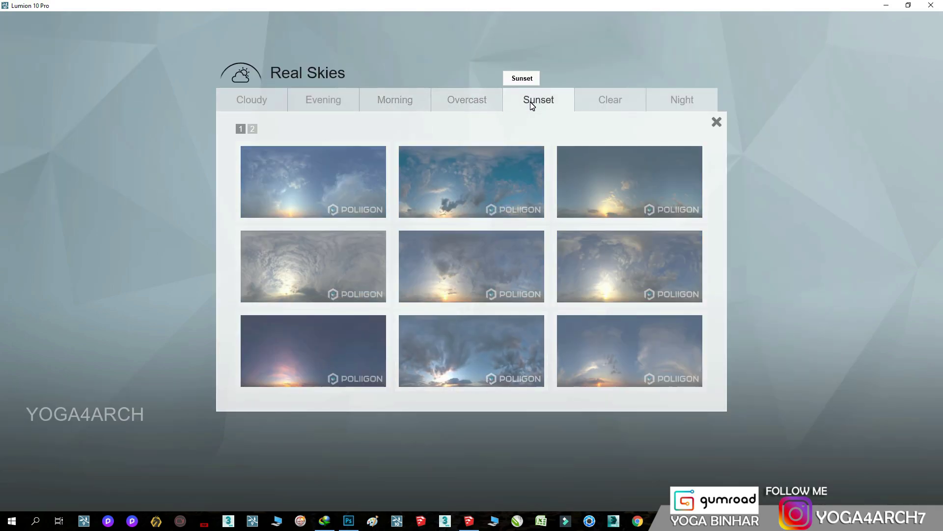
pyautogui.click(500, 105)
pyautogui.click(400, 105)
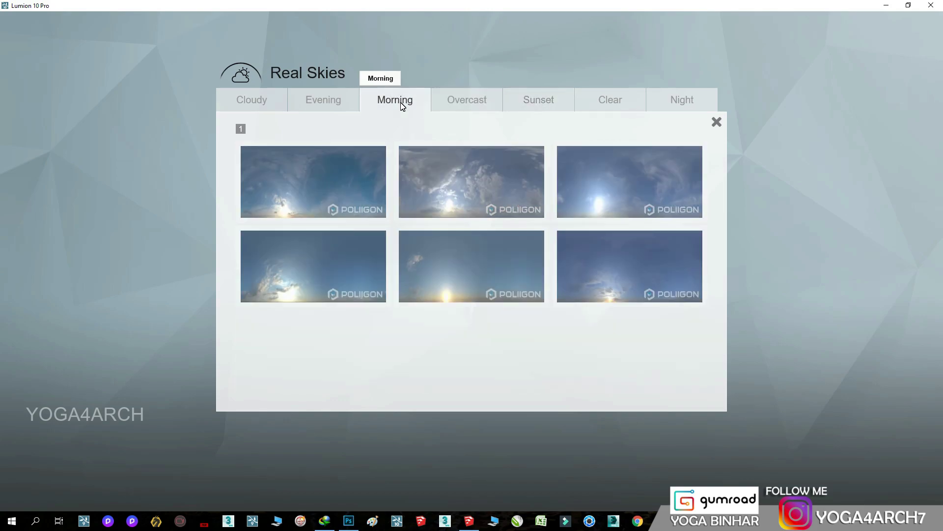
pyautogui.click(342, 104)
pyautogui.click(541, 180)
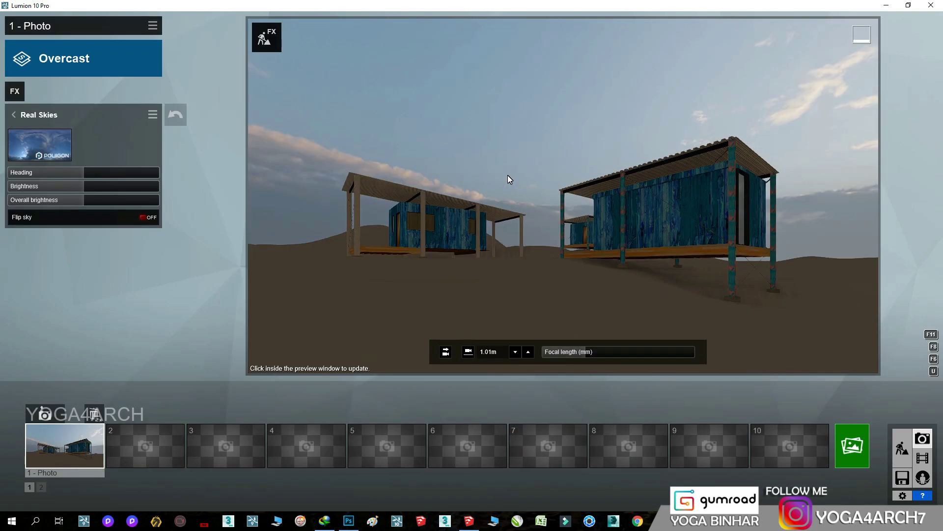
pyautogui.click(122, 173)
pyautogui.moveTo(122, 178); pyautogui.dragTo(65, 174)
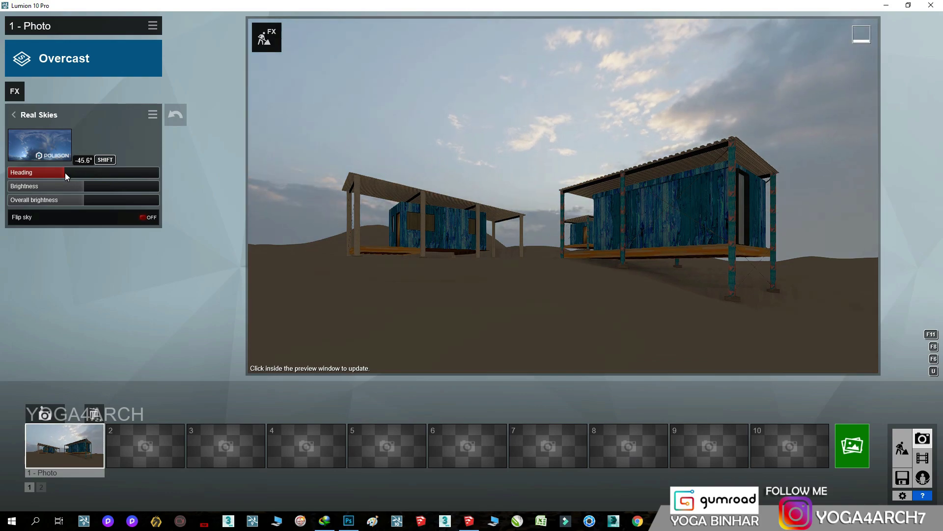
pyautogui.click(607, 250)
# Try other Evening, Overcast and Sunset skies, then apply the third Evening sky and adjust heading.
pyautogui.click(52, 150)
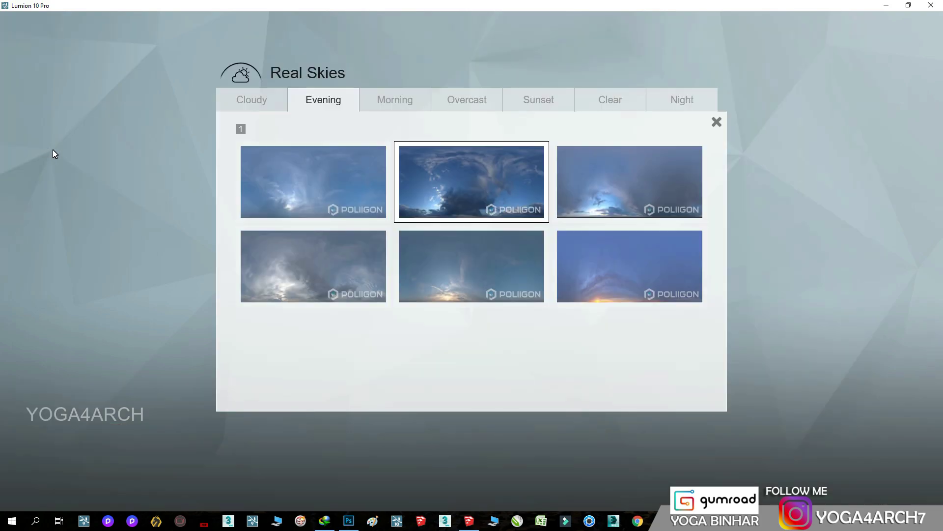
pyautogui.click(578, 198)
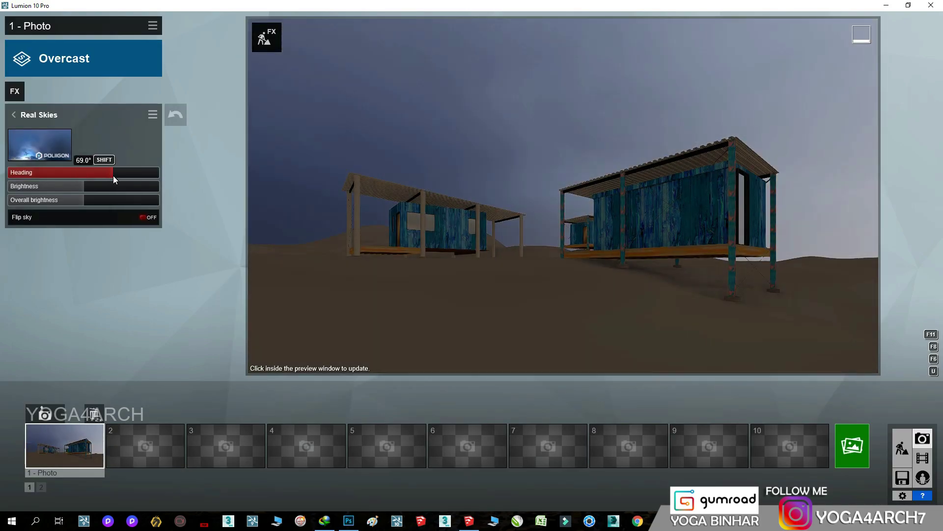
pyautogui.click(52, 147)
pyautogui.click(466, 100)
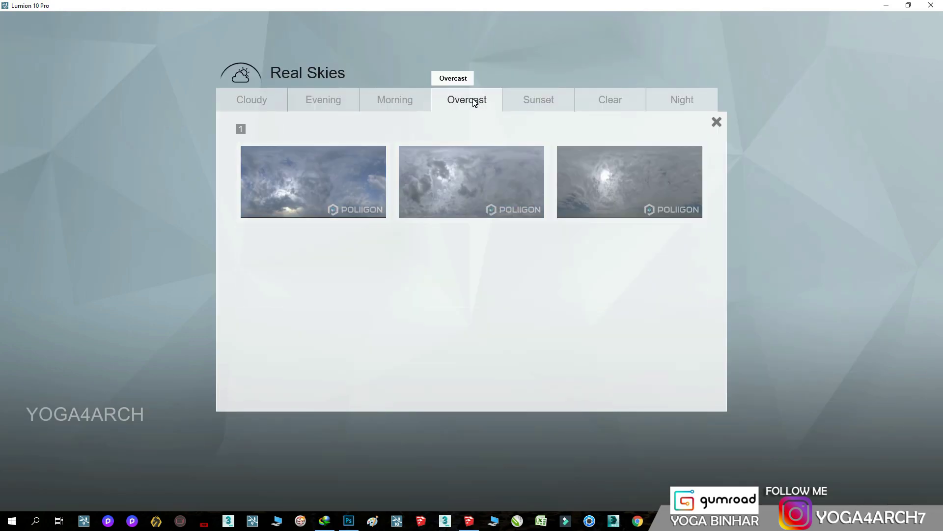
pyautogui.click(343, 177)
pyautogui.click(65, 153)
pyautogui.click(548, 99)
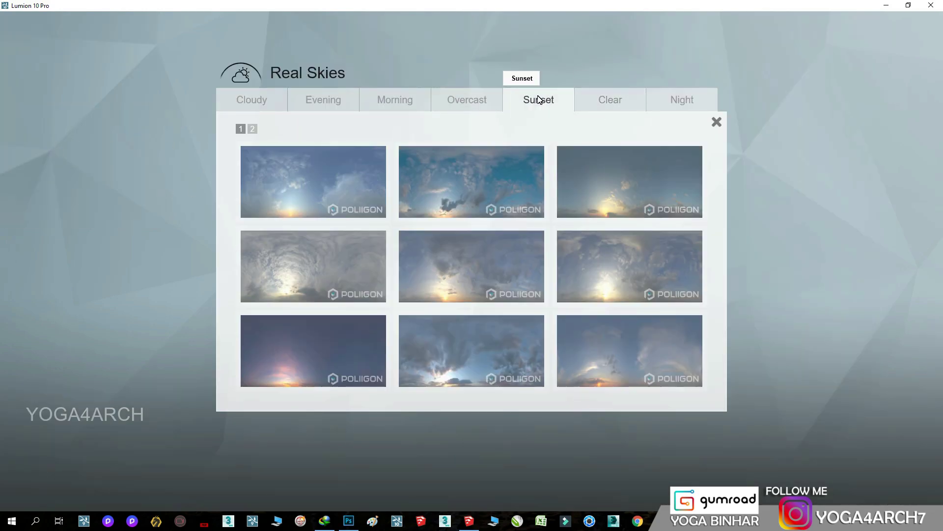
pyautogui.click(254, 129)
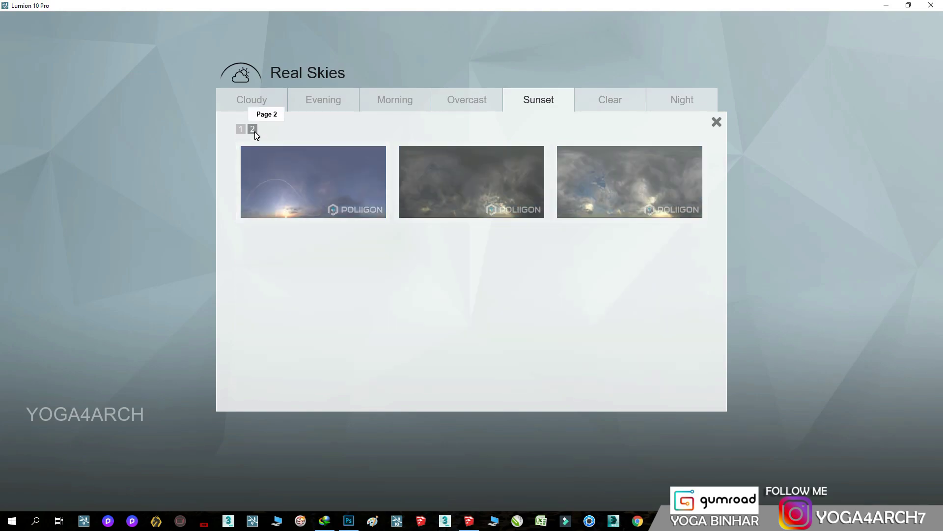
pyautogui.click(241, 129)
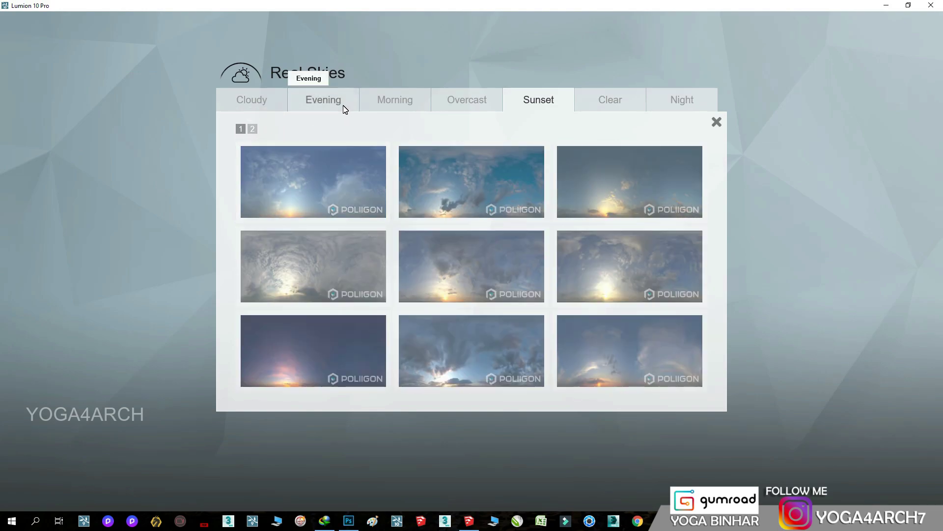
pyautogui.click(339, 103)
pyautogui.click(584, 192)
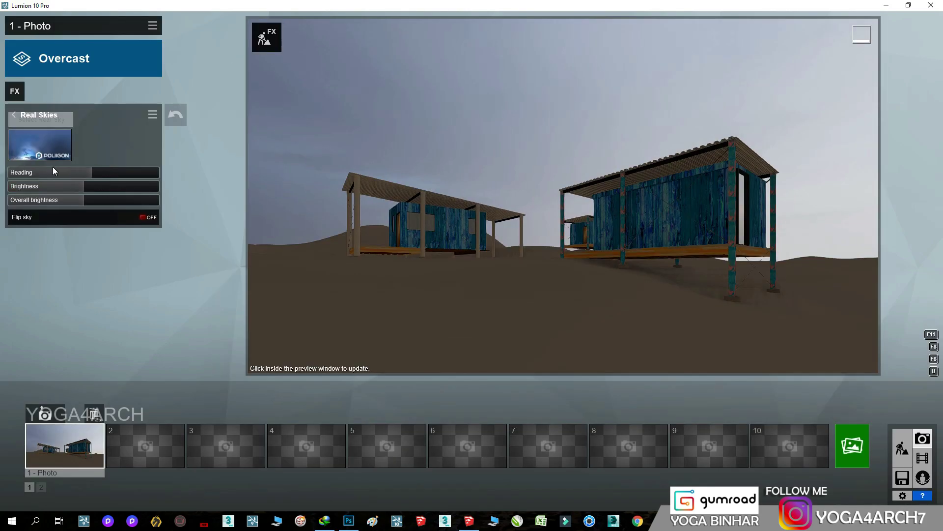
pyautogui.moveTo(55, 171); pyautogui.dragTo(68, 172)
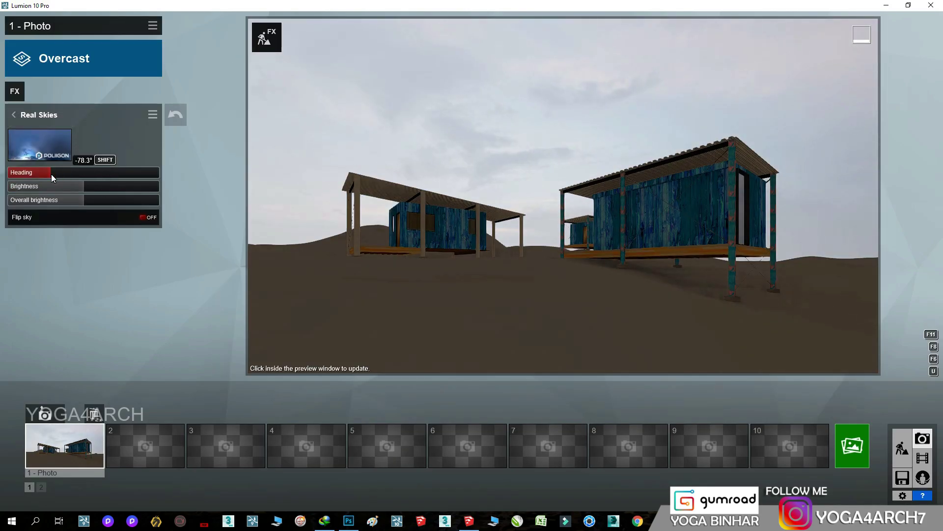
pyautogui.click(529, 233)
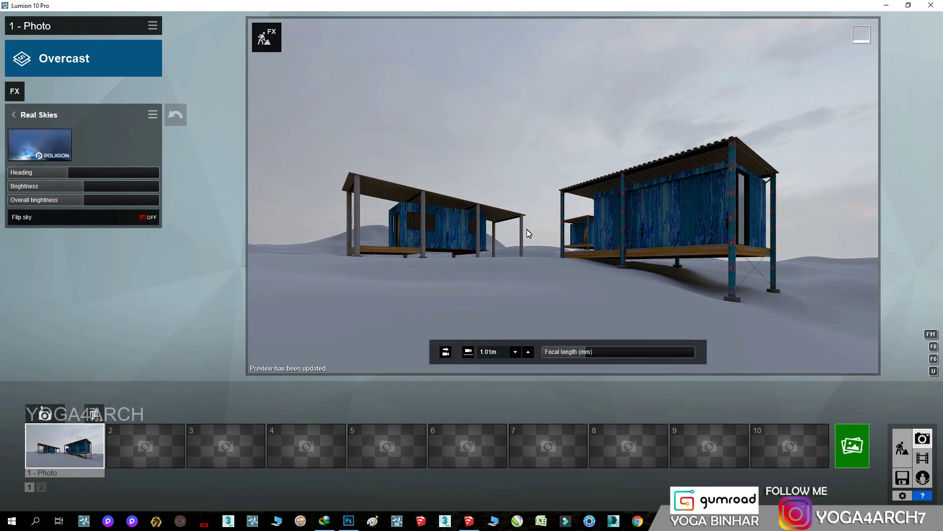
# Apply the second Evening sky and fine-tune its heading for lighting direction.
pyautogui.click(15, 91)
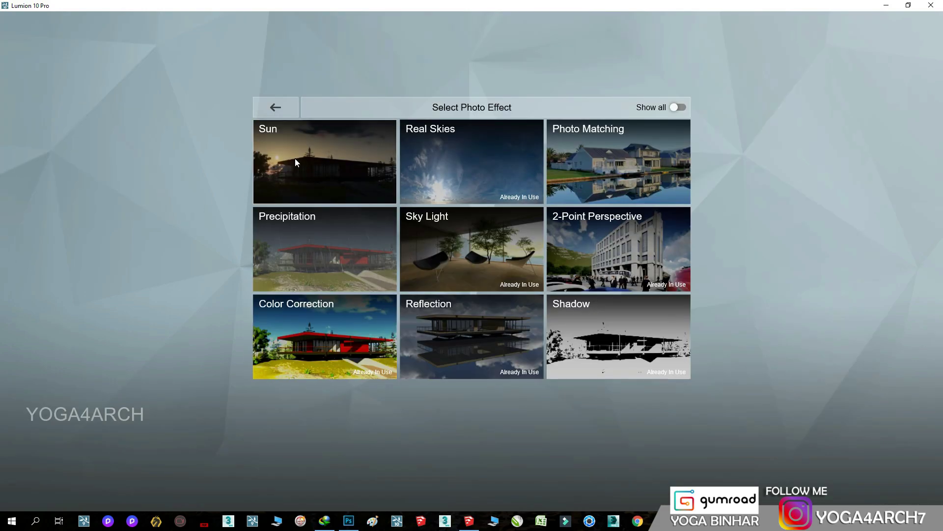
pyautogui.click(162, 103)
pyautogui.click(34, 144)
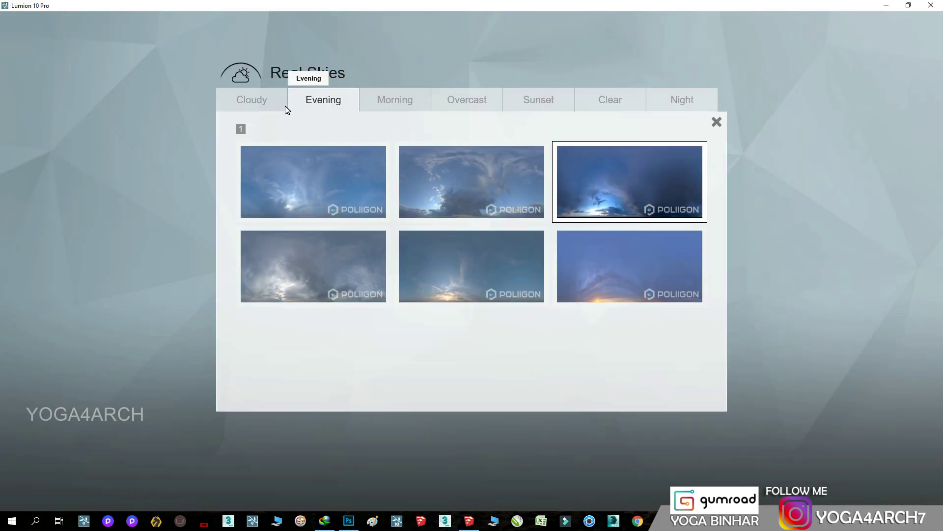
pyautogui.click(269, 101)
pyautogui.click(309, 107)
pyautogui.click(435, 179)
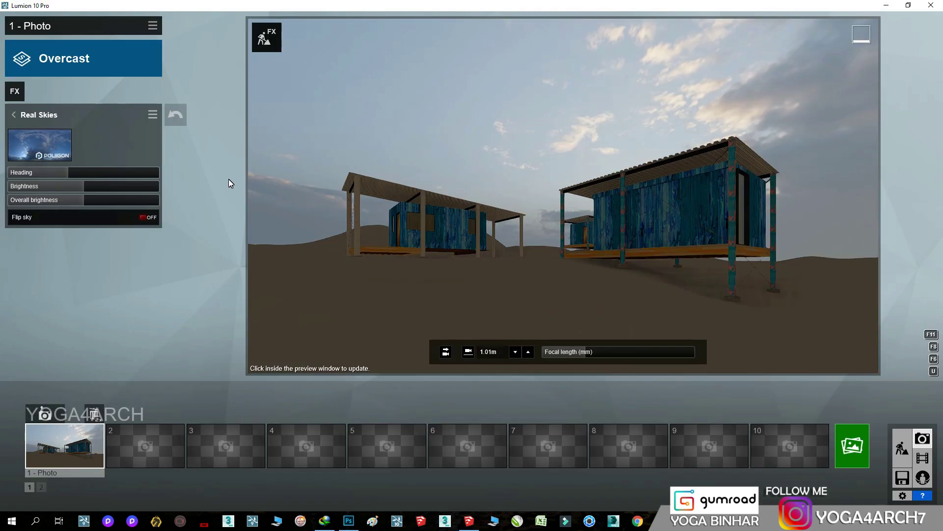
pyautogui.moveTo(93, 172); pyautogui.dragTo(103, 172)
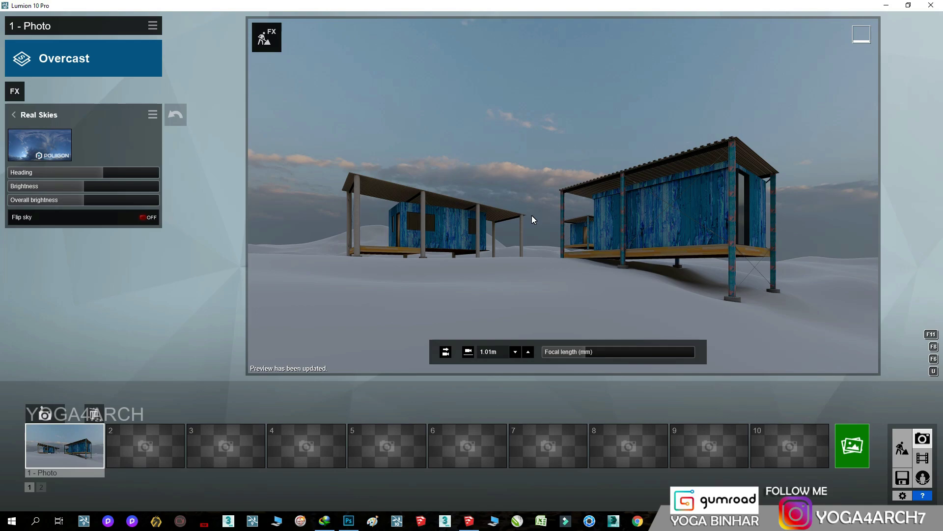
pyautogui.moveTo(103, 172); pyautogui.dragTo(80, 172)
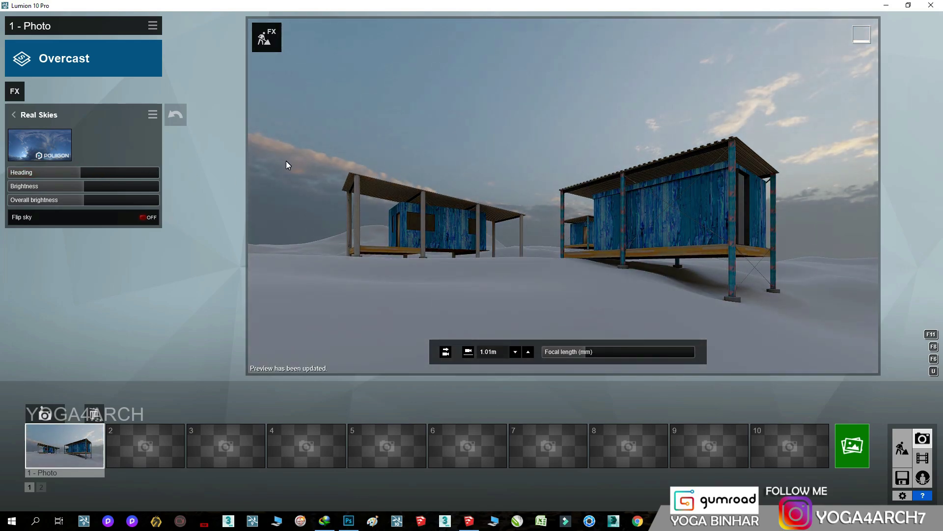
# Apply the cloudy Sunset 8 sky with heading 53.8°.
pyautogui.click(40, 144)
pyautogui.click(556, 101)
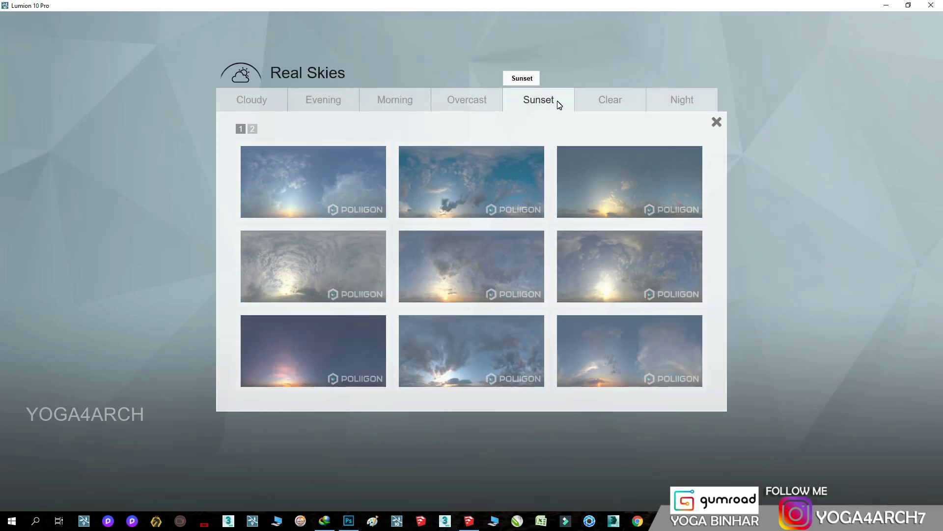
pyautogui.click(497, 332)
pyautogui.moveTo(92, 172)
pyautogui.mouseDown()
pyautogui.moveTo(113, 172)
pyautogui.moveTo(93, 198)
pyautogui.mouseUp()
pyautogui.moveTo(608, 199)
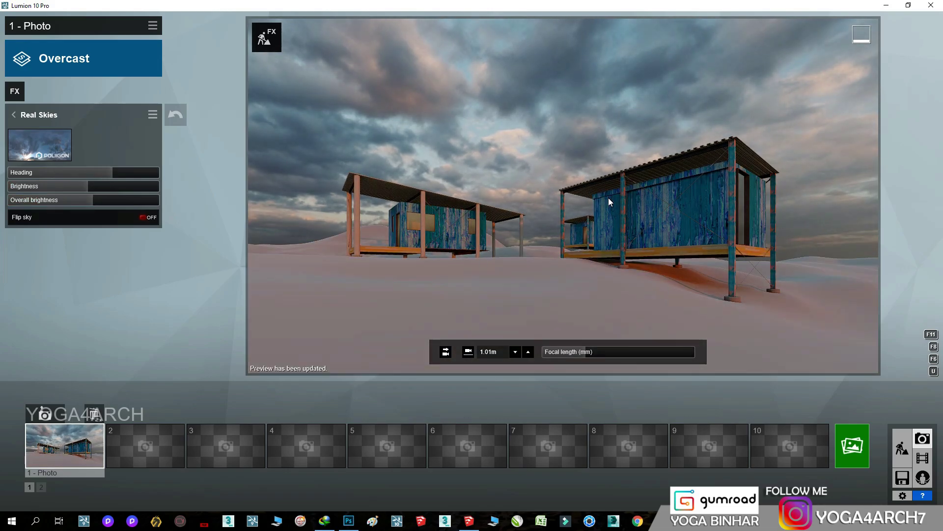
# Return to Build mode and give the terrain a grass material.
pyautogui.click(902, 448)
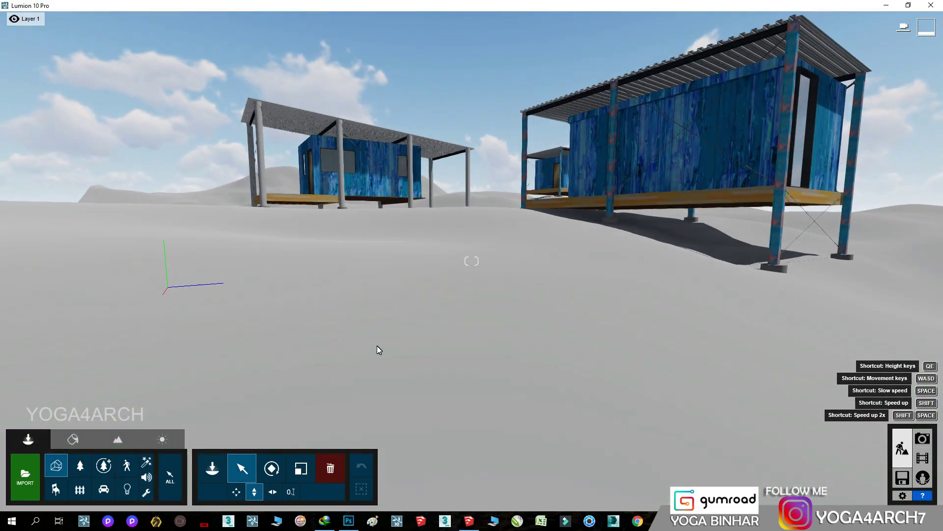
pyautogui.click(551, 422)
pyautogui.click(92, 181)
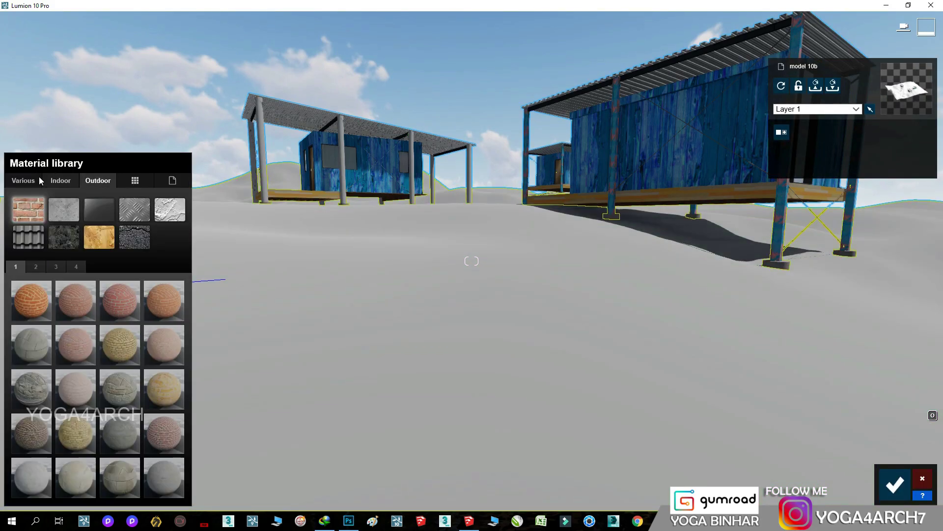
pyautogui.click(23, 181)
pyautogui.click(31, 300)
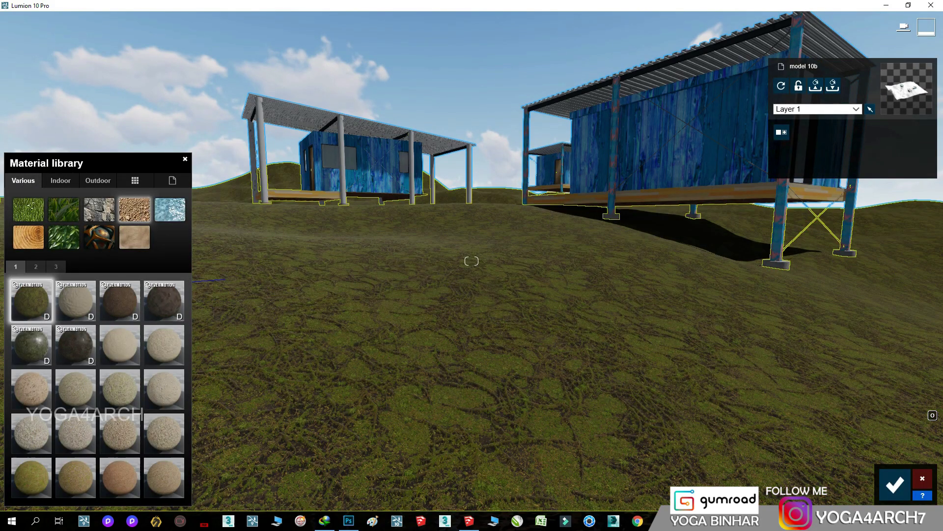
pyautogui.scroll(-5, 653, 383)
pyautogui.scroll(8, 653, 384)
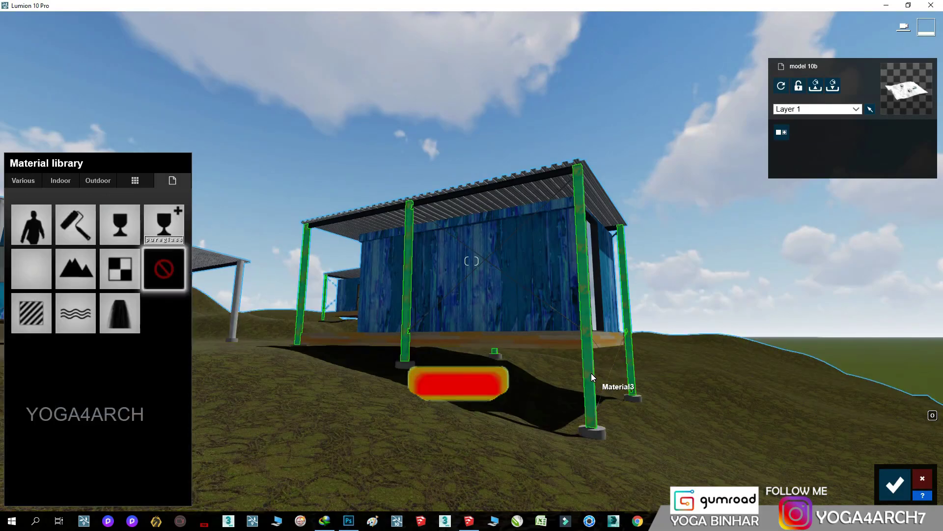
# Give the right cabin's posts a custom map scale and rusty weathering.
pyautogui.click(591, 377)
pyautogui.click(31, 313)
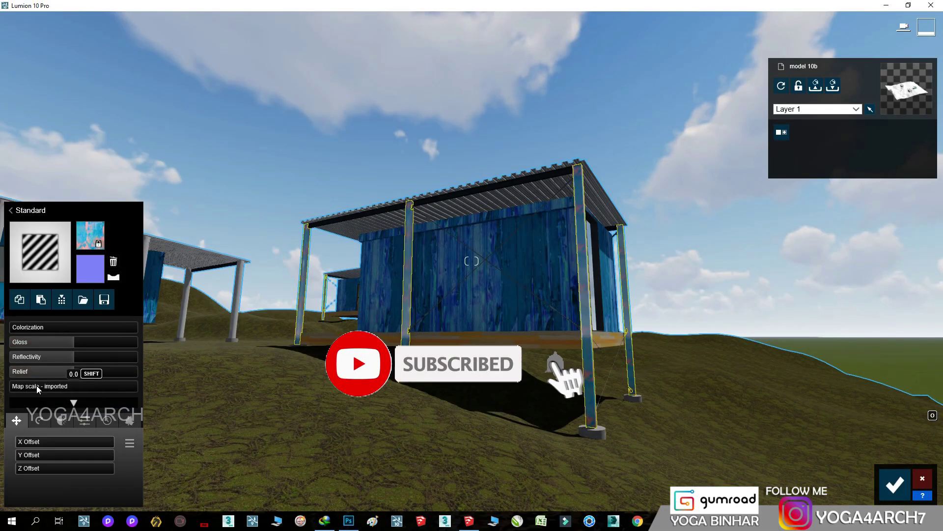
pyautogui.moveTo(36, 385); pyautogui.dragTo(52, 388)
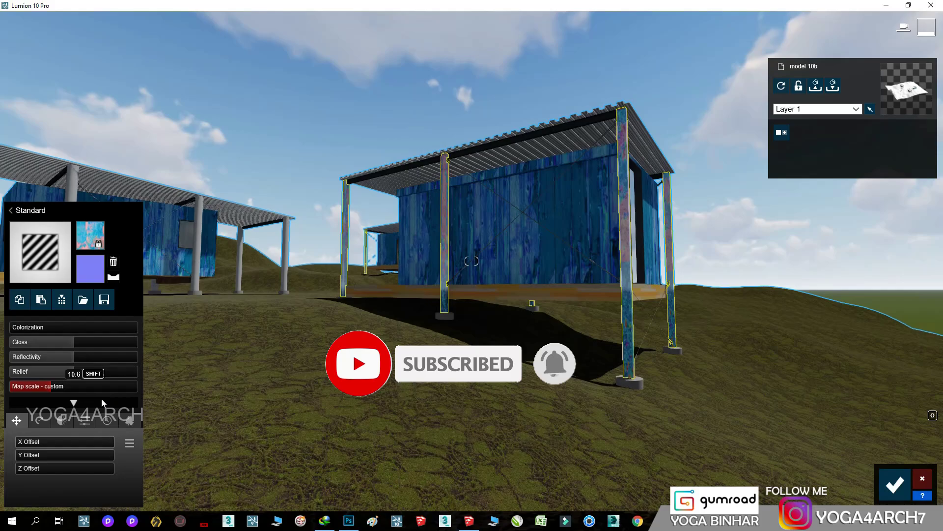
pyautogui.click(107, 420)
pyautogui.click(30, 481)
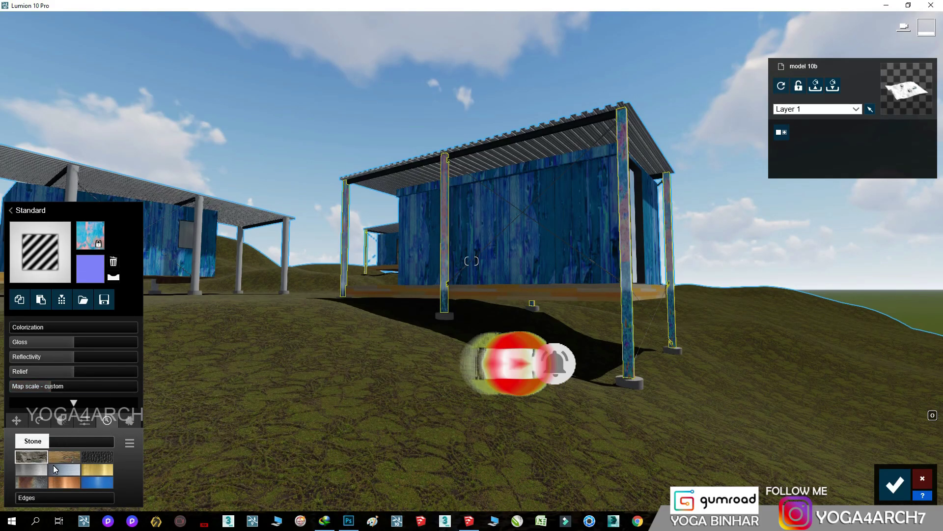
pyautogui.click(75, 441)
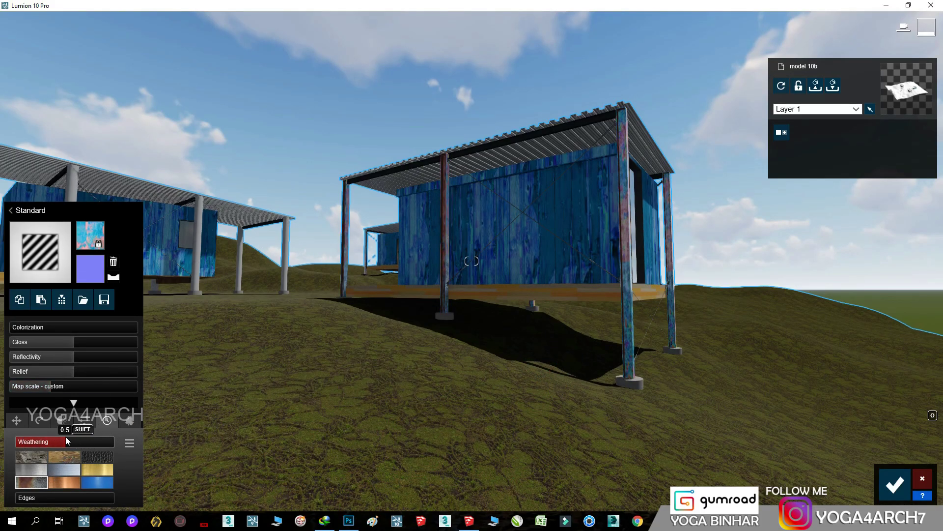
# Grow dense ivy foliage on the posts, adjusting leaf size and spread.
pyautogui.click(129, 421)
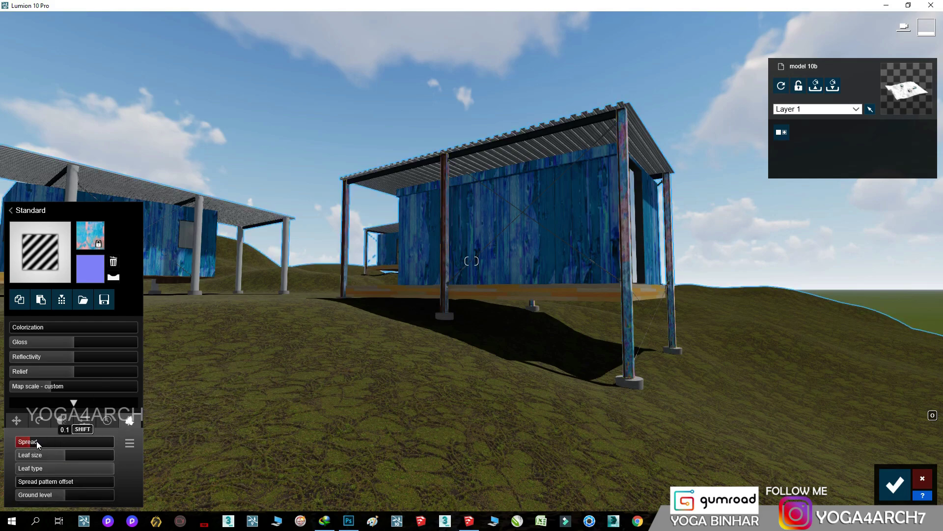
pyautogui.click(78, 452)
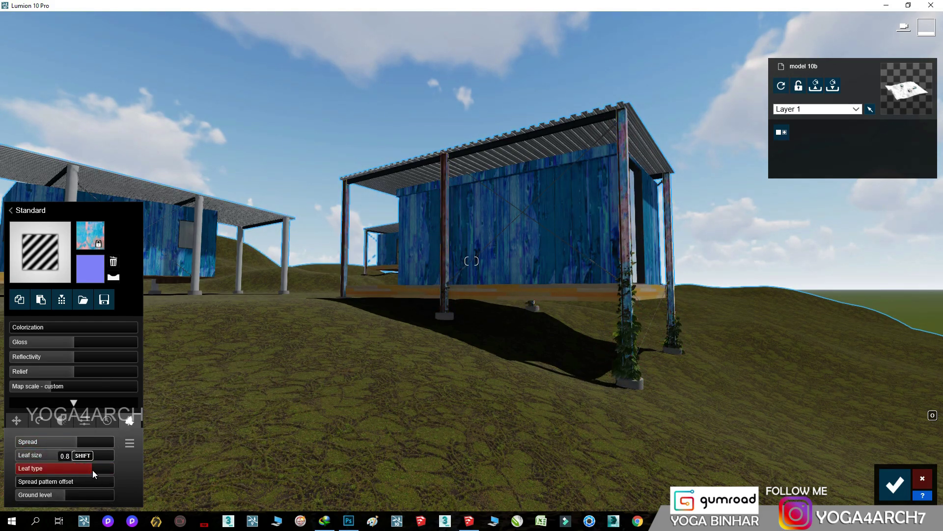
pyautogui.press('w')
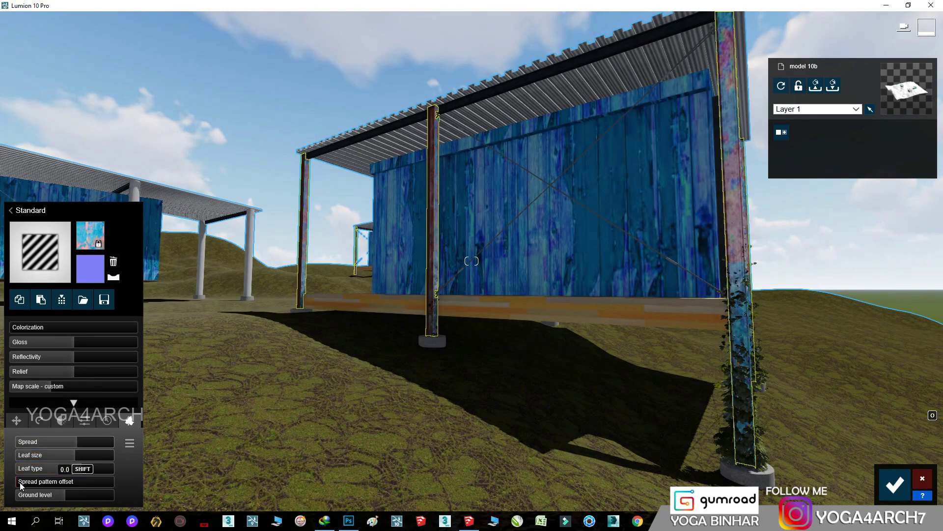
pyautogui.moveTo(19, 483); pyautogui.dragTo(51, 482)
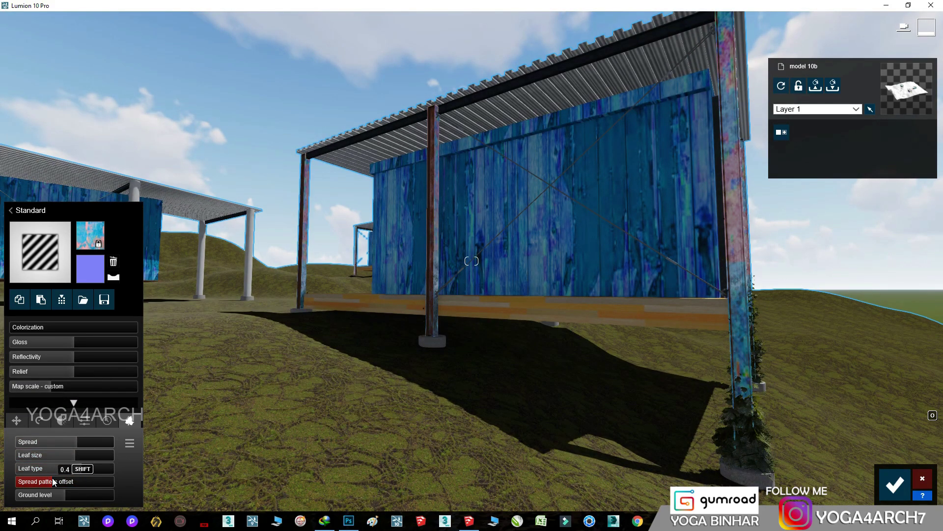
pyautogui.moveTo(81, 446); pyautogui.dragTo(91, 444)
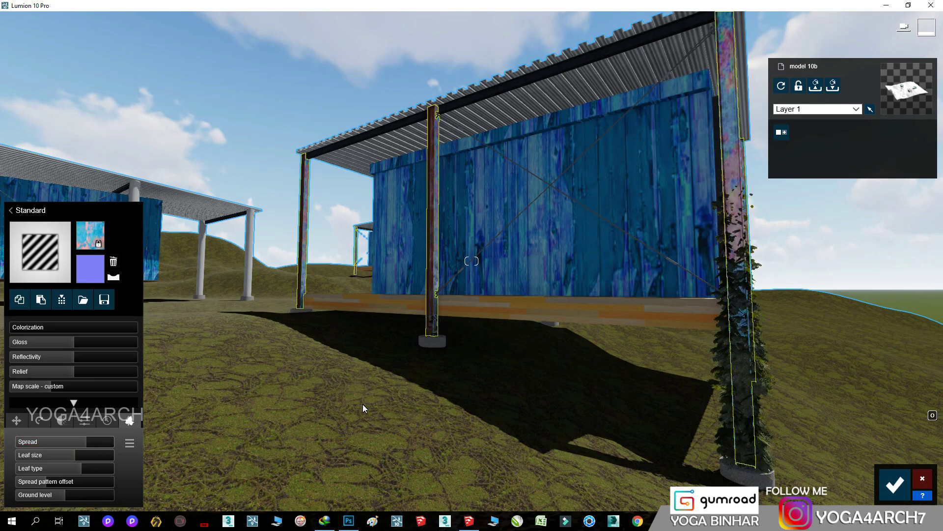
# Try an outdoor concrete material on the left cabin's posts.
pyautogui.press('s')
pyautogui.press('Escape')
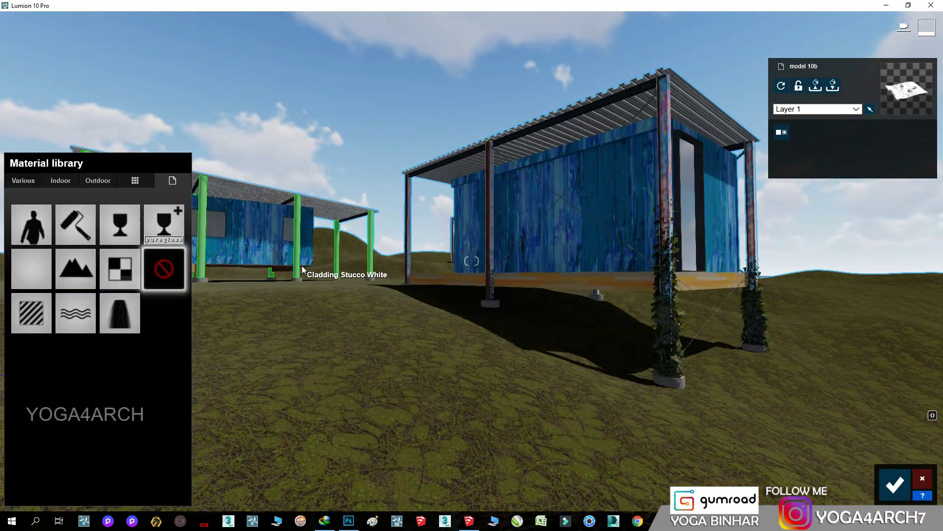
pyautogui.click(93, 179)
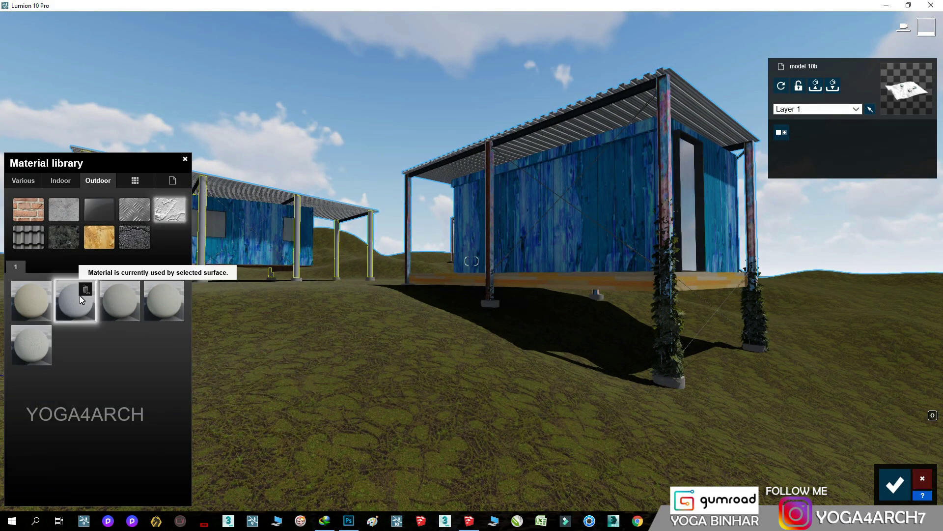
pyautogui.click(65, 212)
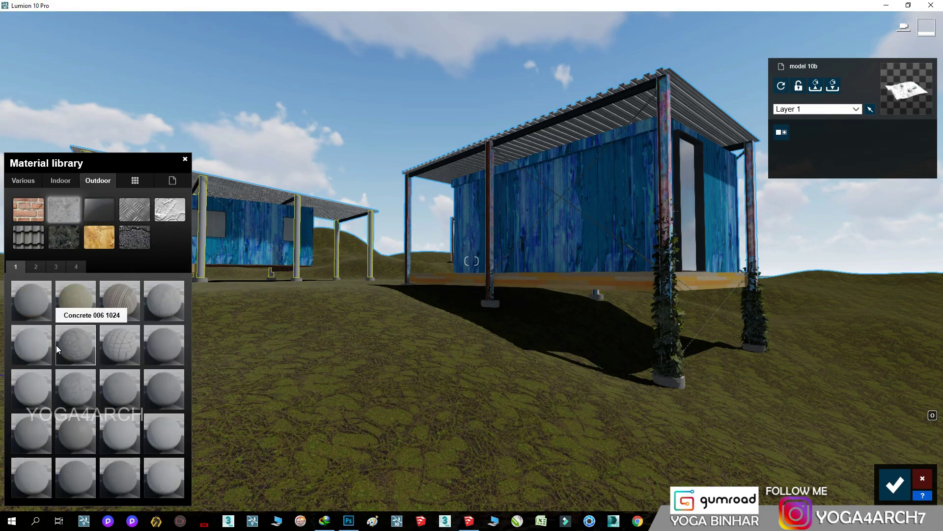
pyautogui.click(65, 382)
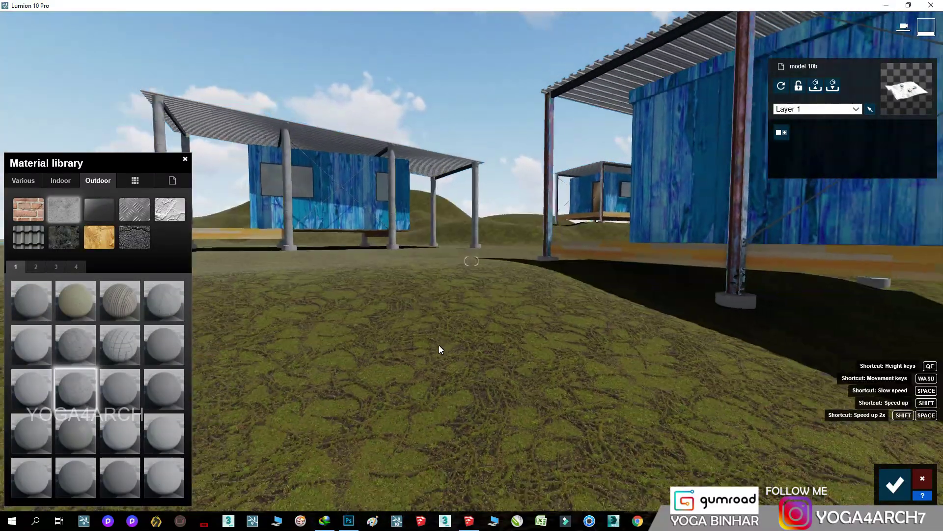
# Apply Indoor Metal Platinum to the left posts and reduce Foliage Spread to 0.5.
pyautogui.click(69, 184)
pyautogui.click(135, 209)
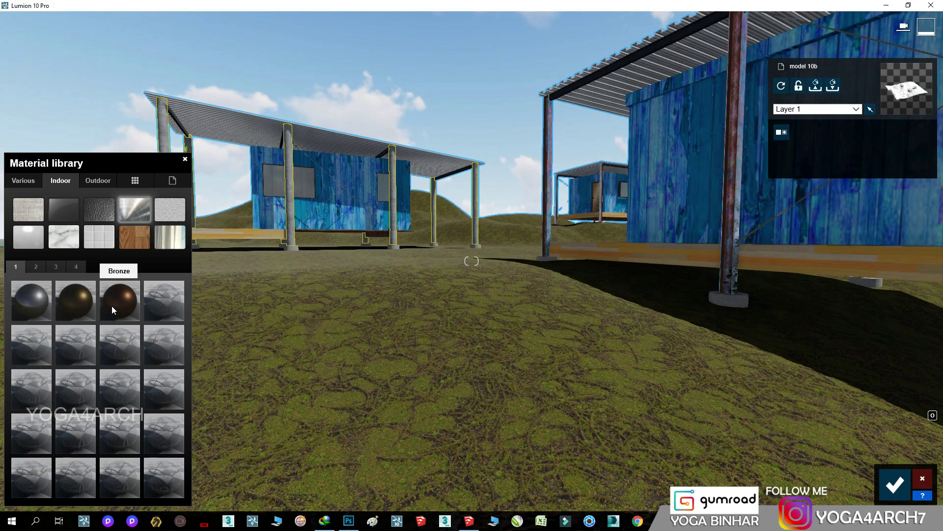
pyautogui.click(112, 308)
pyautogui.click(56, 267)
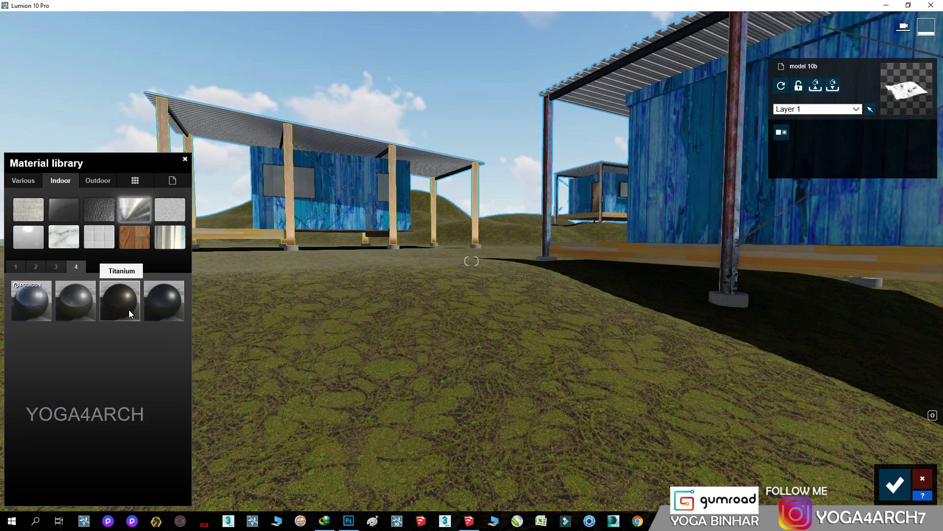
pyautogui.click(114, 484)
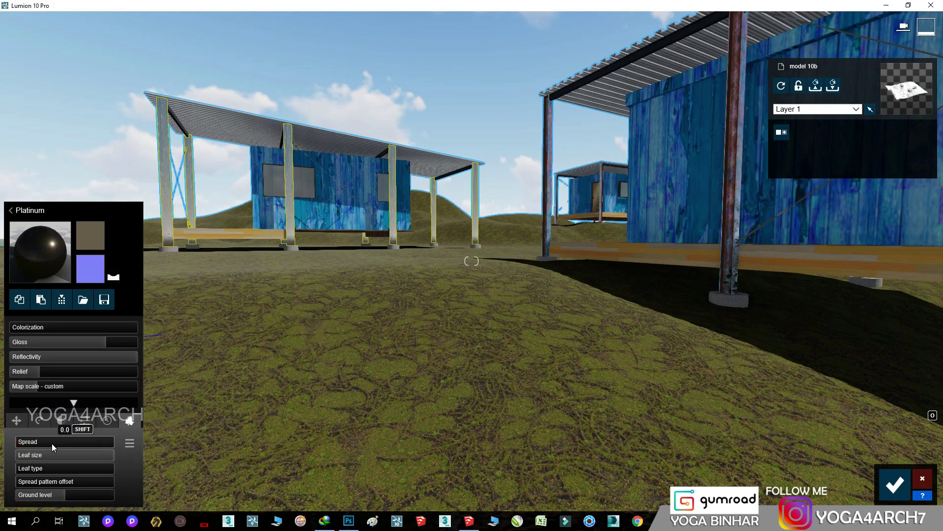
pyautogui.moveTo(95, 441); pyautogui.dragTo(65, 441)
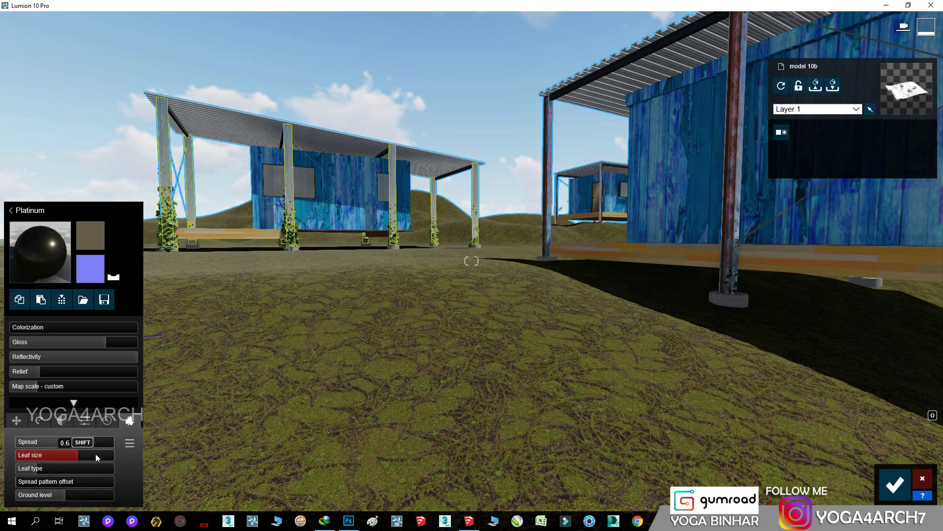
pyautogui.click(107, 421)
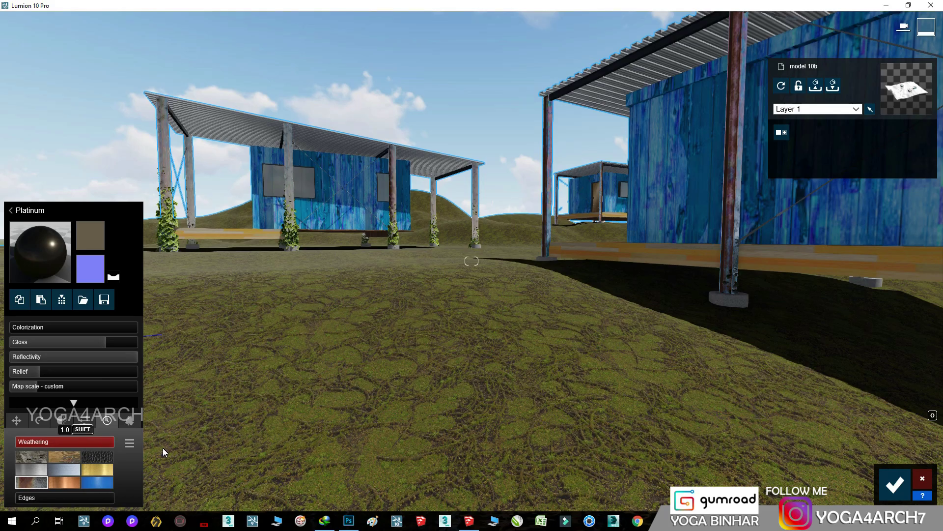
pyautogui.moveTo(226, 424); pyautogui.dragTo(423, 388, button='right')
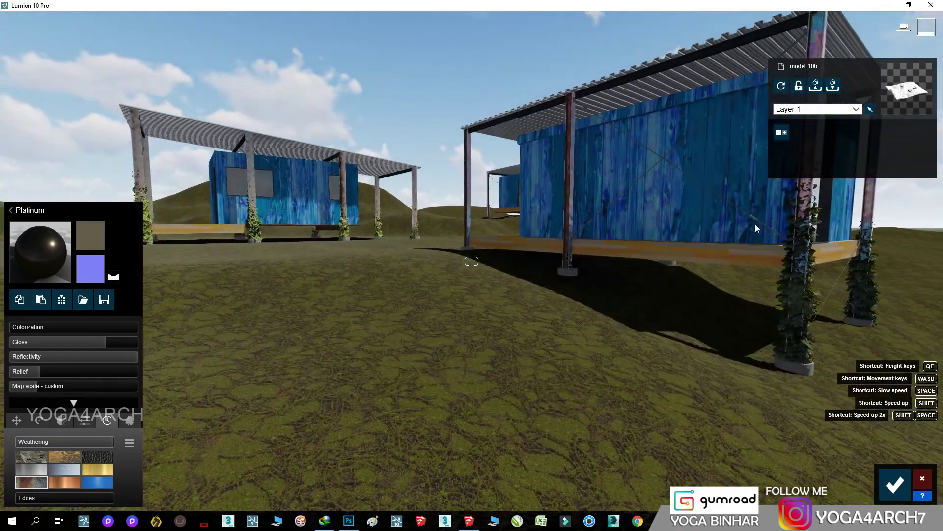
pyautogui.click(638, 186)
# Give the blue walls a relief map, lower reflectivity, and full weathering.
pyautogui.click(120, 260)
pyautogui.click(114, 261)
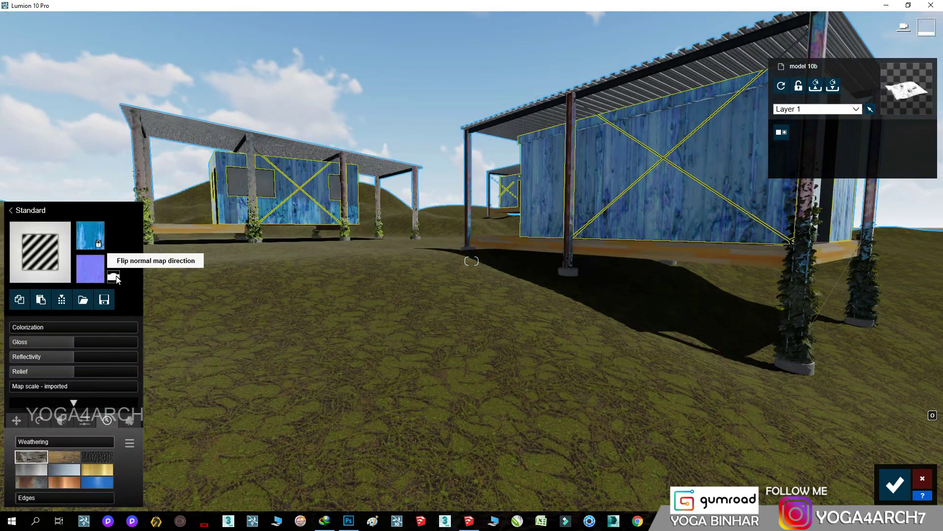
pyautogui.moveTo(43, 357); pyautogui.dragTo(45, 355)
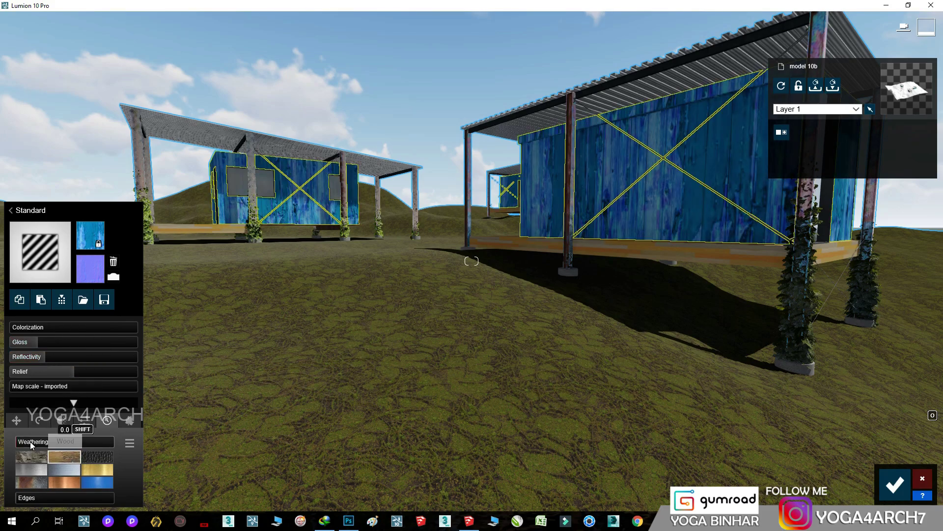
pyautogui.moveTo(31, 441); pyautogui.dragTo(153, 442)
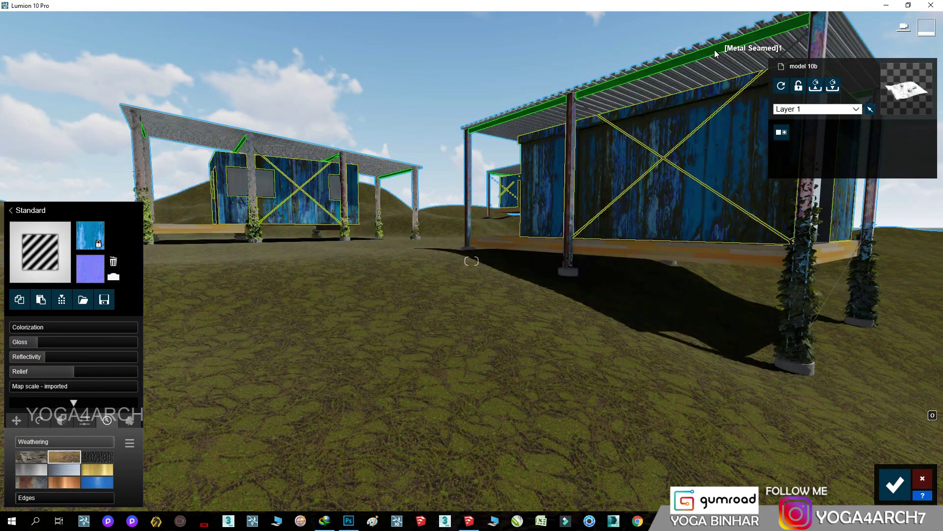
# Tint the roof toward black, add weathering, and enter Photo mode.
pyautogui.click(304, 144)
pyautogui.click(43, 317)
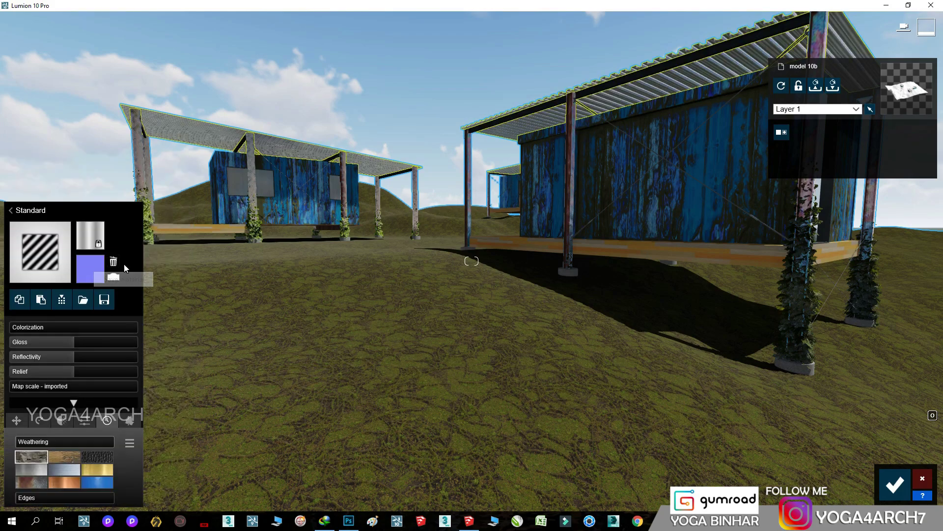
pyautogui.click(68, 327)
pyautogui.moveTo(217, 378); pyautogui.dragTo(134, 415)
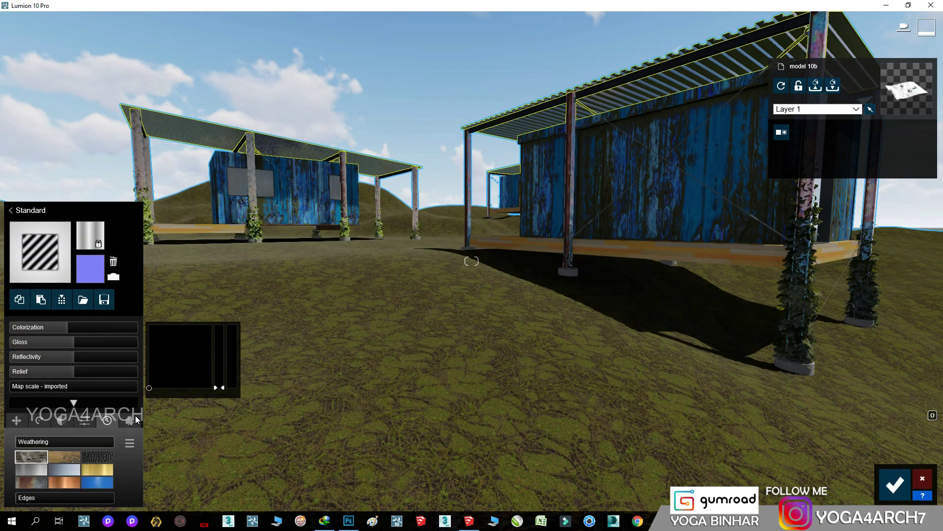
pyautogui.moveTo(25, 444); pyautogui.dragTo(64, 440)
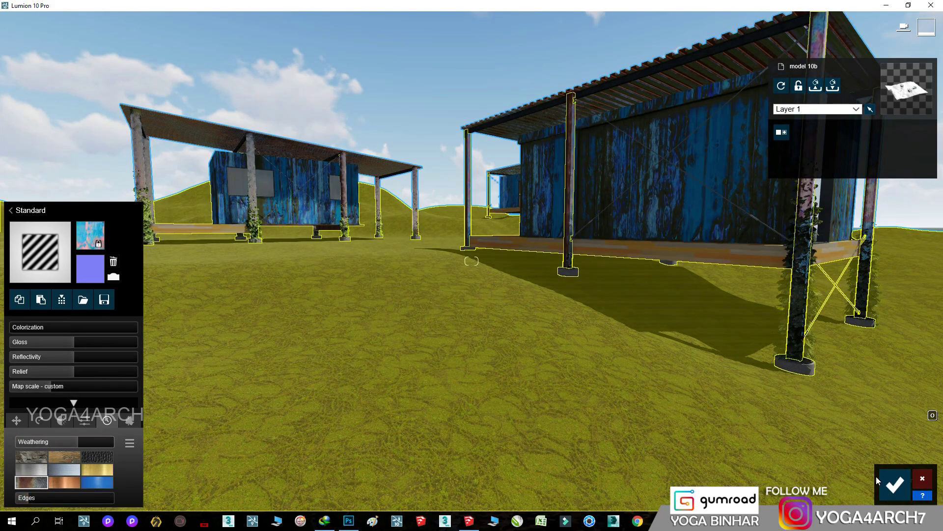
pyautogui.click(895, 485)
pyautogui.click(923, 438)
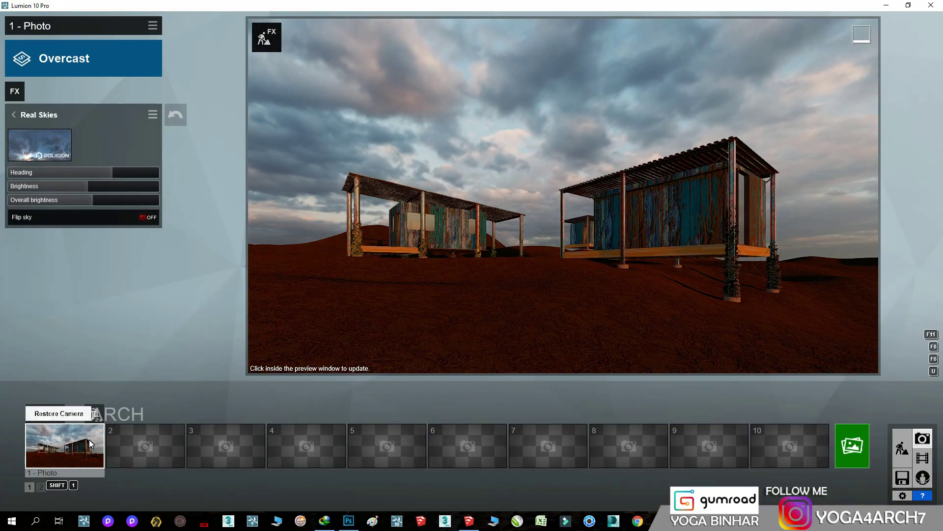
# Move the camera closer to the cabins, refresh Photo 1, and return to editing.
pyautogui.scroll(3, 526, 290)
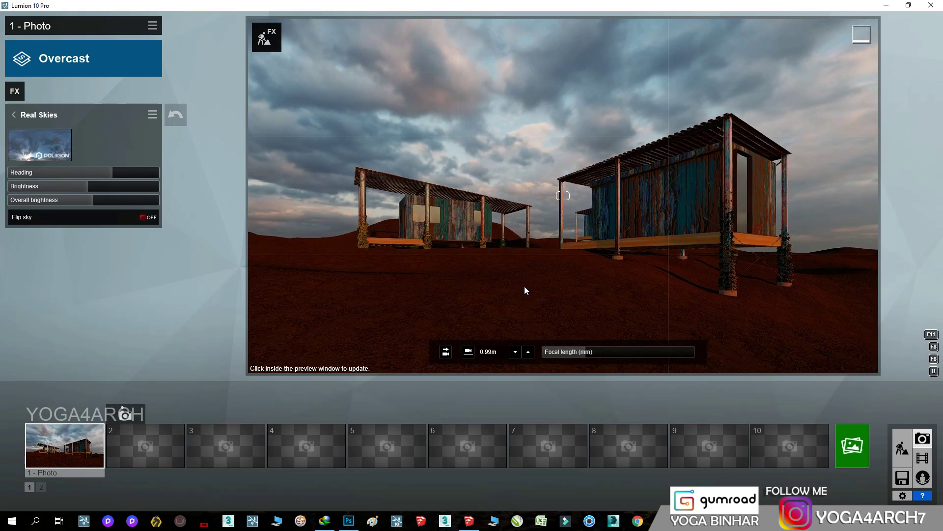
pyautogui.scroll(3, 524, 286)
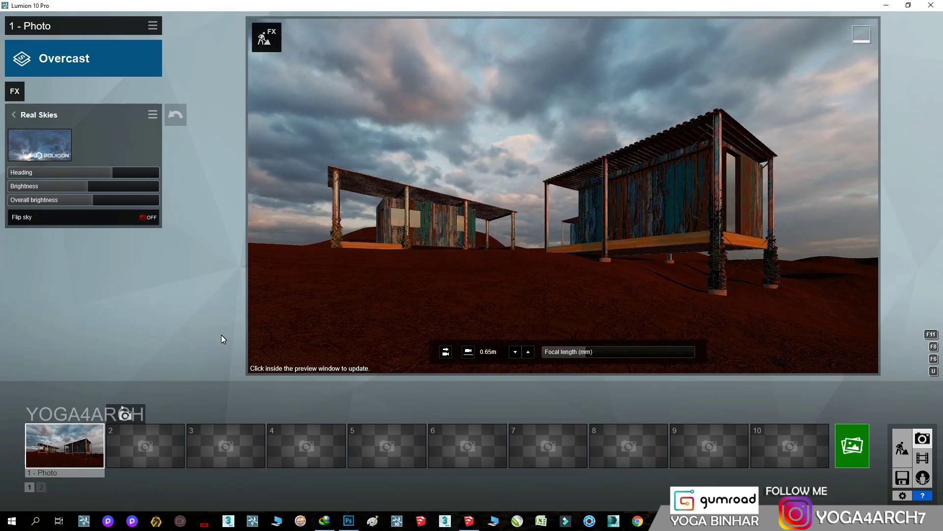
pyautogui.click(44, 414)
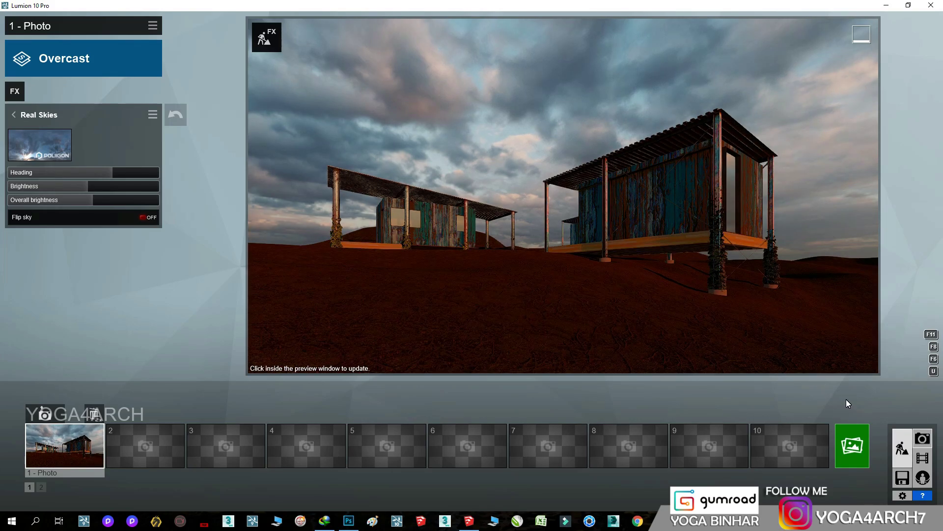
pyautogui.click(902, 448)
# Apply an Indoor > Wood material to the cabins' floor decks and return to Photo mode.
pyautogui.click(388, 217)
pyautogui.click(63, 181)
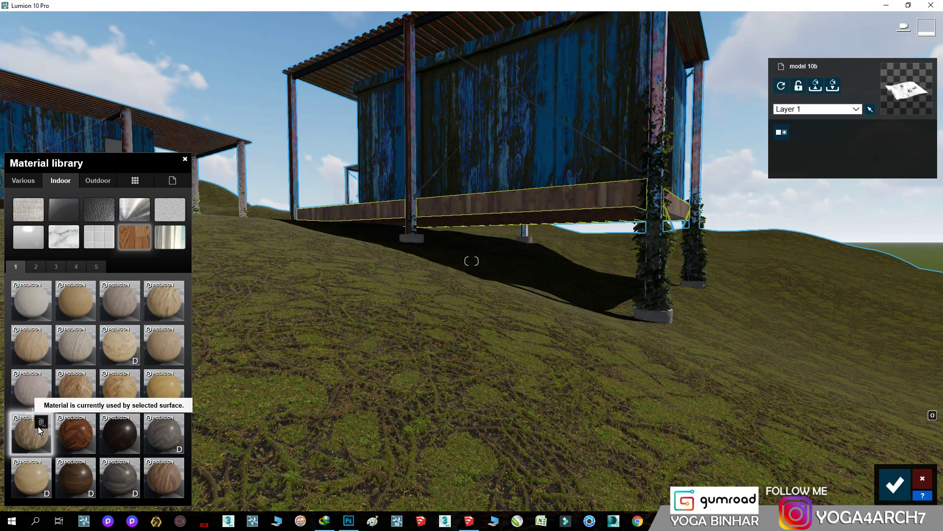
pyautogui.press('s')
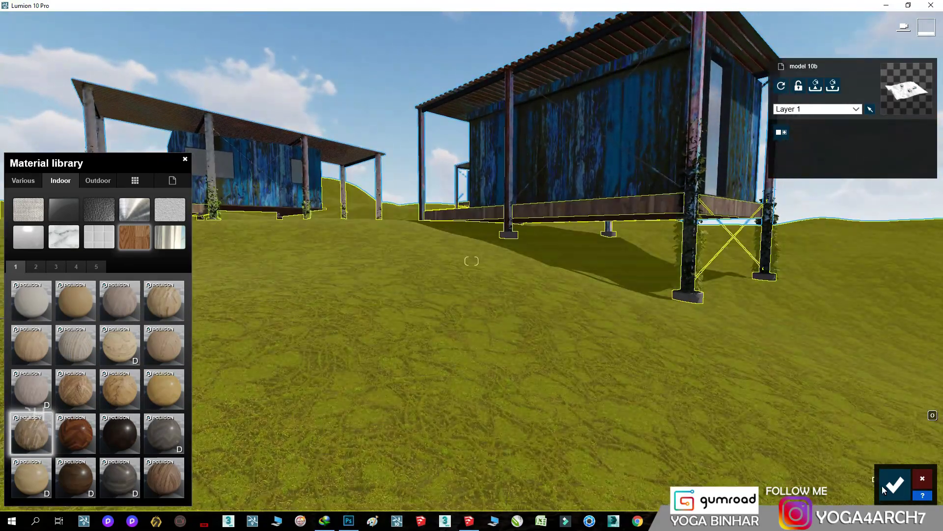
pyautogui.click(895, 485)
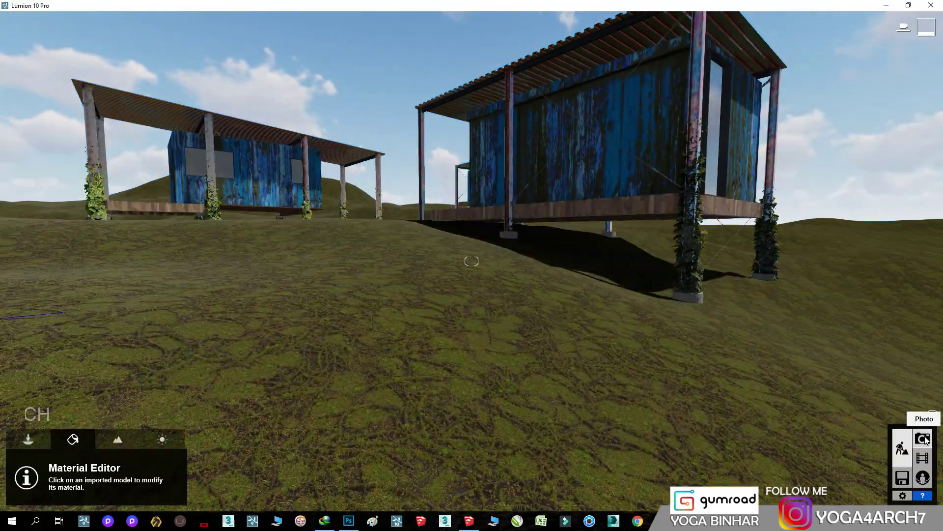
pyautogui.click(924, 438)
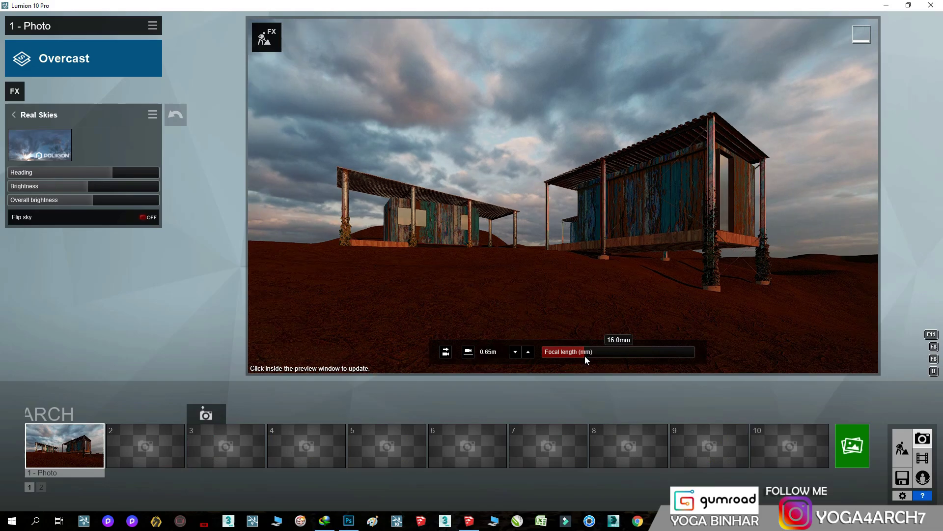
# Widen the shot to about 15.8mm, store it in Photo 1, and brighten the sky to 1.1.
pyautogui.moveTo(584, 356); pyautogui.dragTo(582, 356)
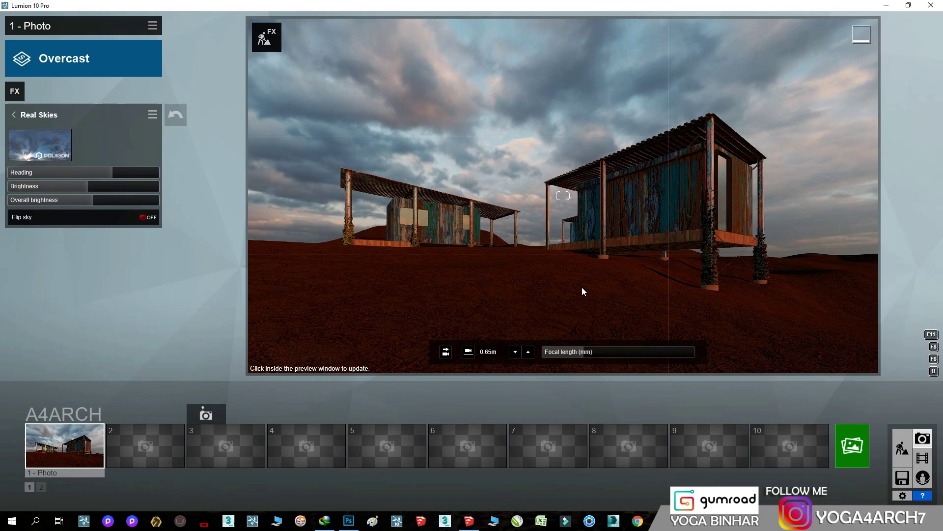
pyautogui.hotkey('ctrl', '1')
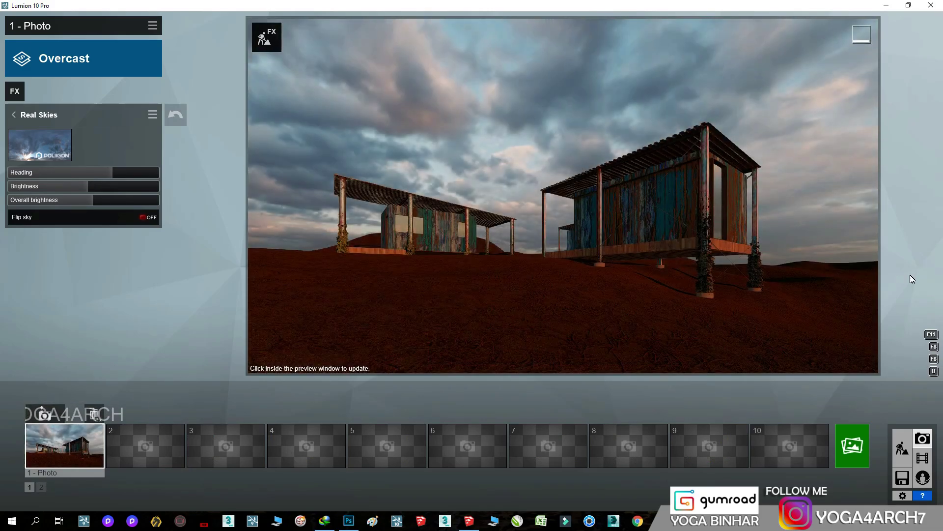
pyautogui.moveTo(97, 200); pyautogui.dragTo(125, 172)
# Rotate the Real Skies heading to 146.1° and go back to Build mode.
pyautogui.click(647, 234)
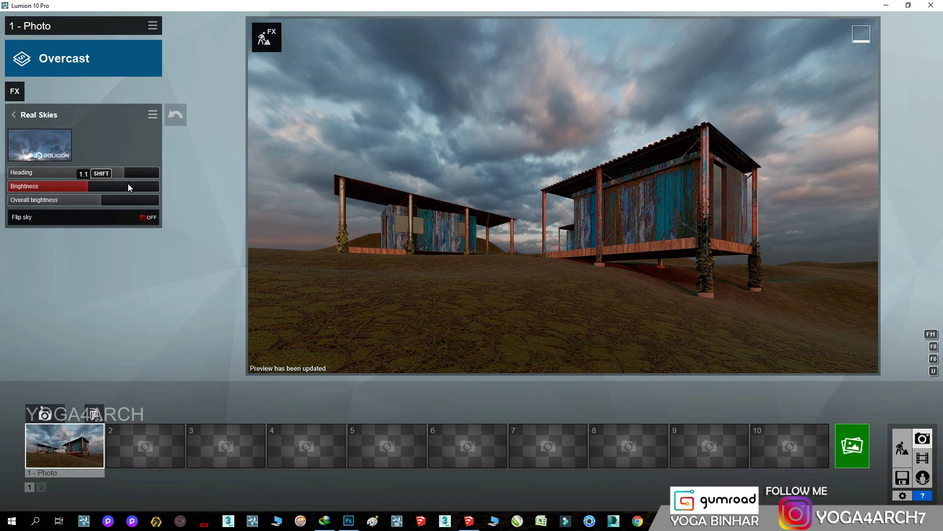
pyautogui.moveTo(125, 172); pyautogui.dragTo(115, 174)
pyautogui.click(250, 192)
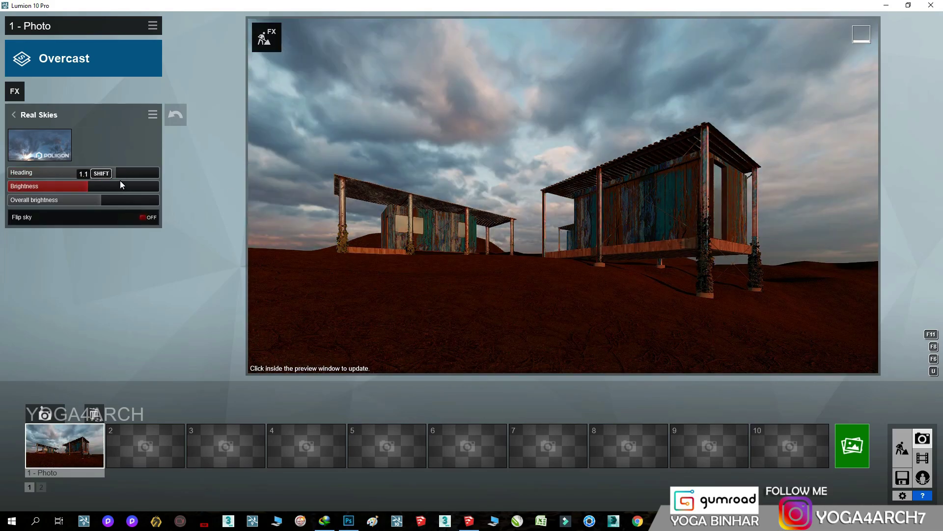
pyautogui.moveTo(121, 175); pyautogui.dragTo(139, 172)
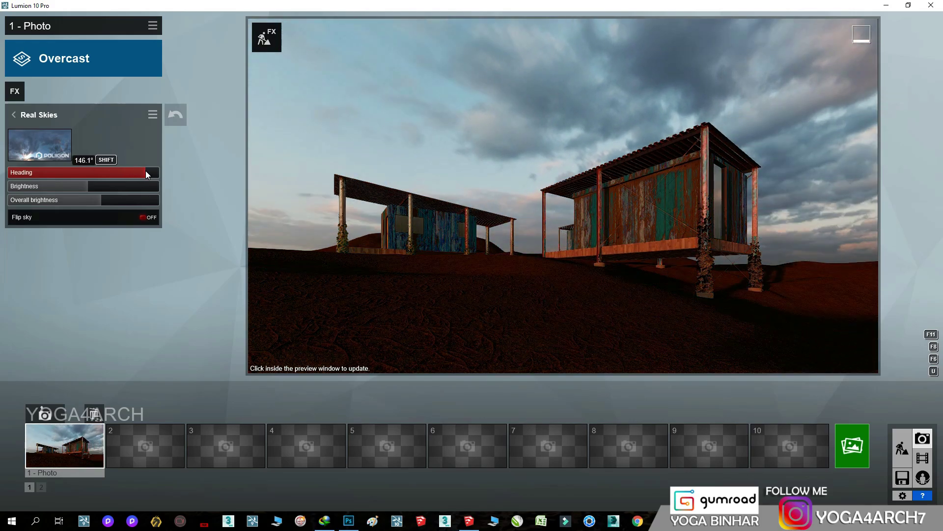
pyautogui.click(549, 239)
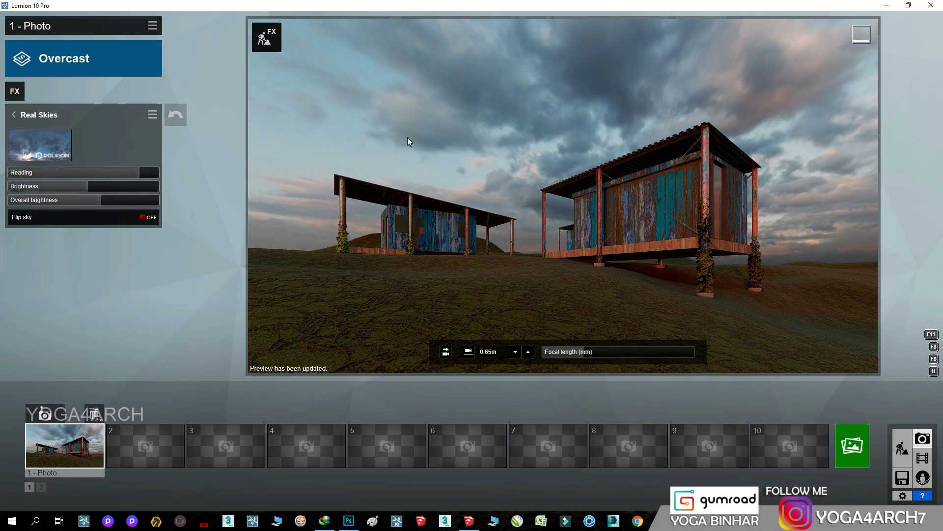
pyautogui.click(902, 447)
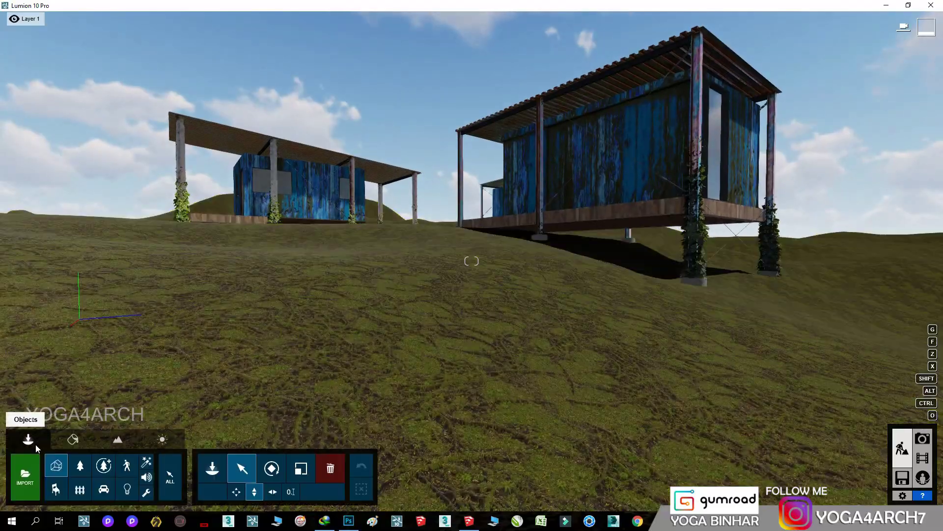
# Place bare trees from Nature > Leafless trees on the right hill and around the cabins.
pyautogui.click(81, 466)
pyautogui.click(106, 88)
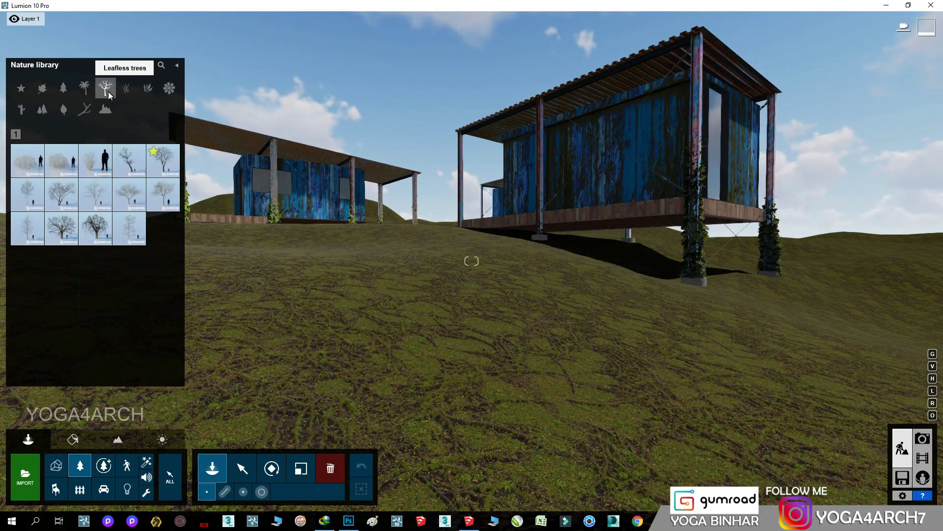
pyautogui.click(62, 228)
pyautogui.click(443, 405)
pyautogui.scroll(-5, 719, 369)
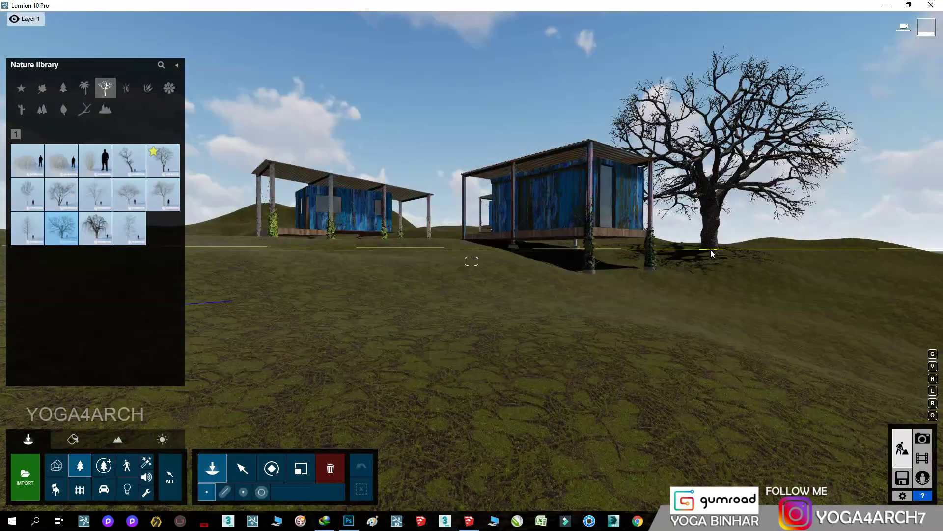
pyautogui.click(710, 249)
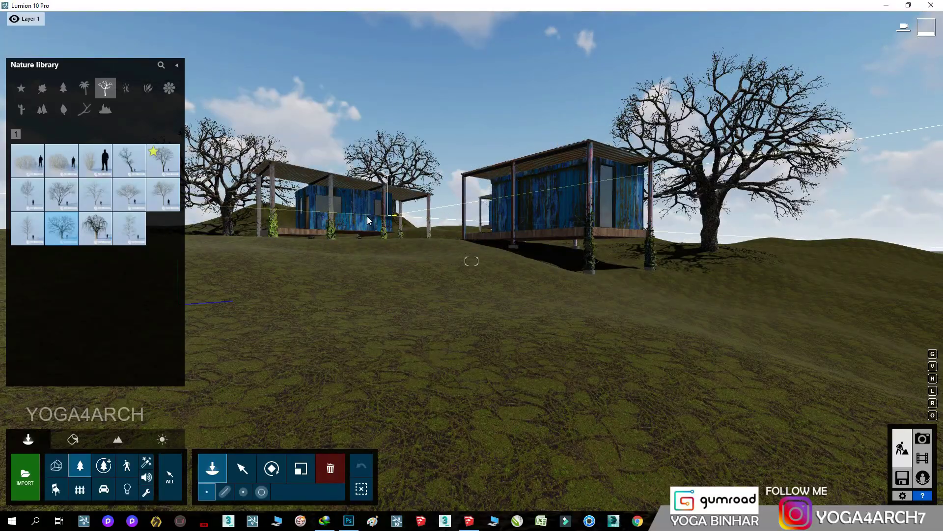
pyautogui.click(130, 229)
pyautogui.click(424, 241)
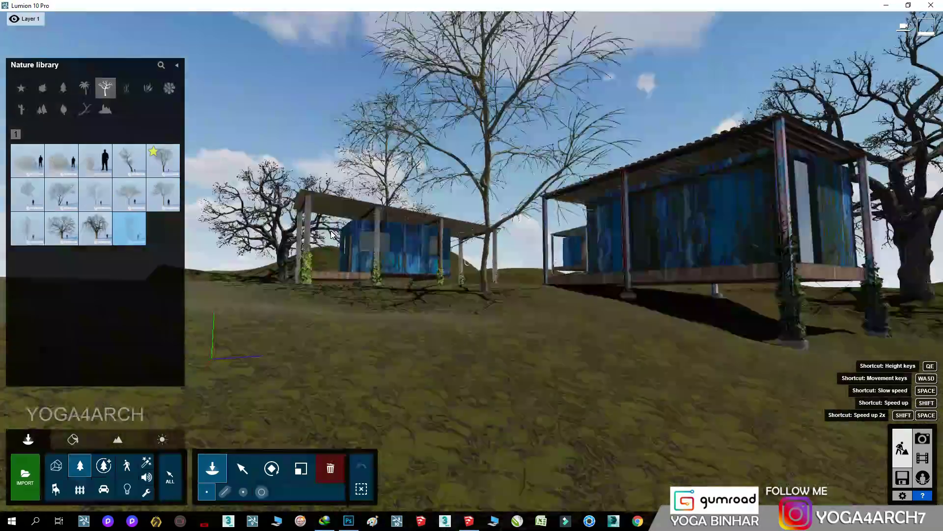
pyautogui.scroll(5, 305, 191)
pyautogui.click(27, 228)
# Add another leafless tree in the foreground and resize it.
pyautogui.scroll(-3, 418, 127)
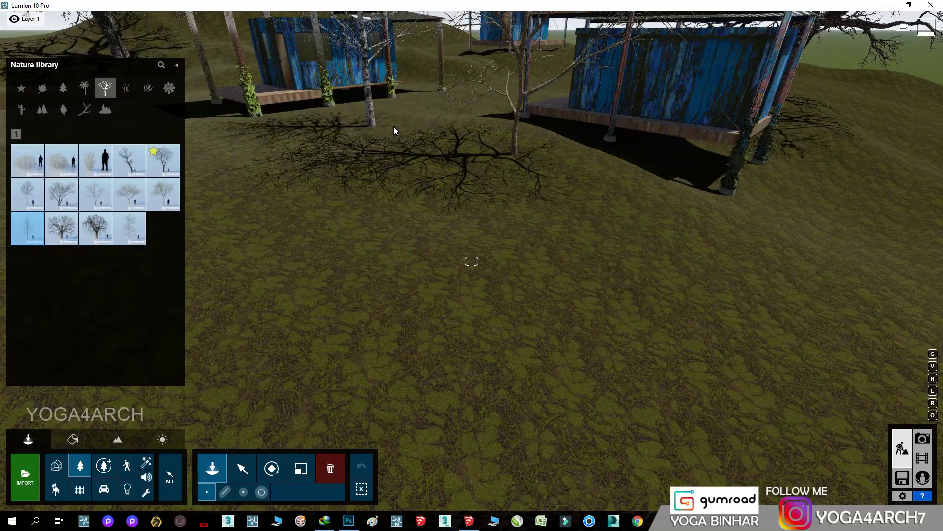
pyautogui.scroll(-3, 842, 257)
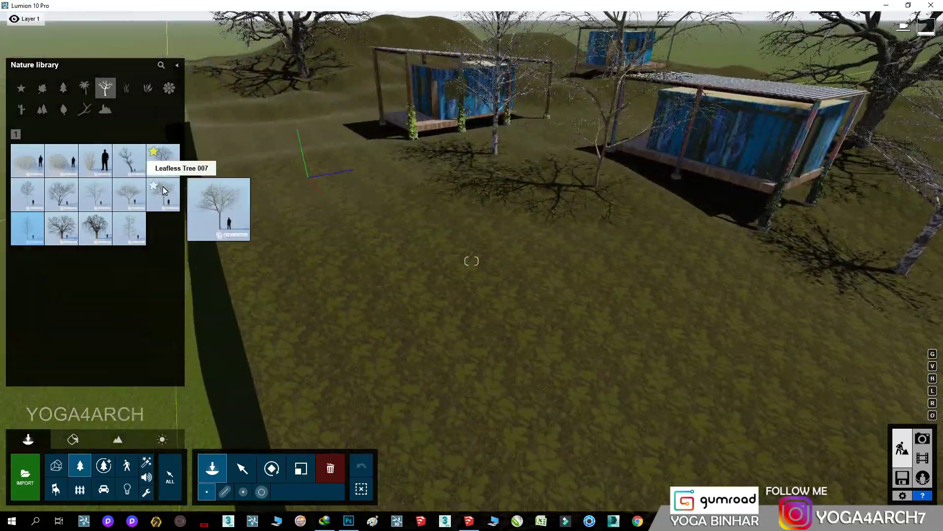
pyautogui.click(129, 160)
pyautogui.moveTo(688, 275); pyautogui.dragTo(724, 311, button='right')
pyautogui.click(724, 311)
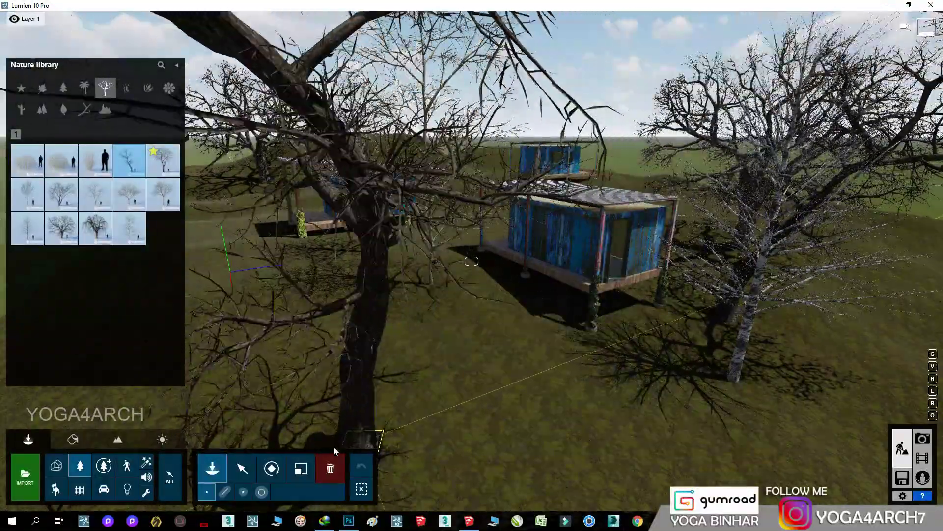
pyautogui.click(271, 468)
pyautogui.moveTo(724, 312)
pyautogui.mouseDown()
pyautogui.moveTo(584, 339)
pyautogui.moveTo(722, 388)
pyautogui.mouseUp()
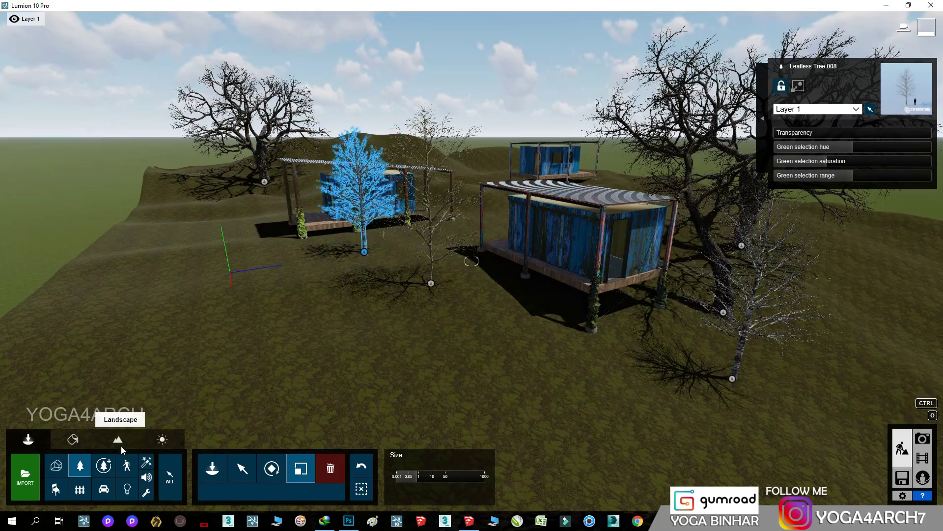
# Add a leafless shrub and another bare tree, then preview Photo 1's saved view.
pyautogui.click(80, 465)
pyautogui.click(76, 162)
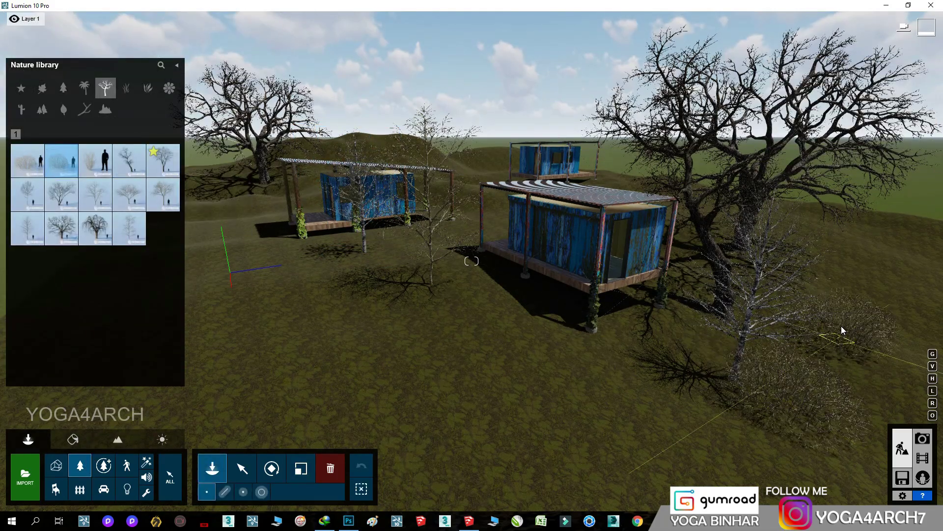
pyautogui.press('a')
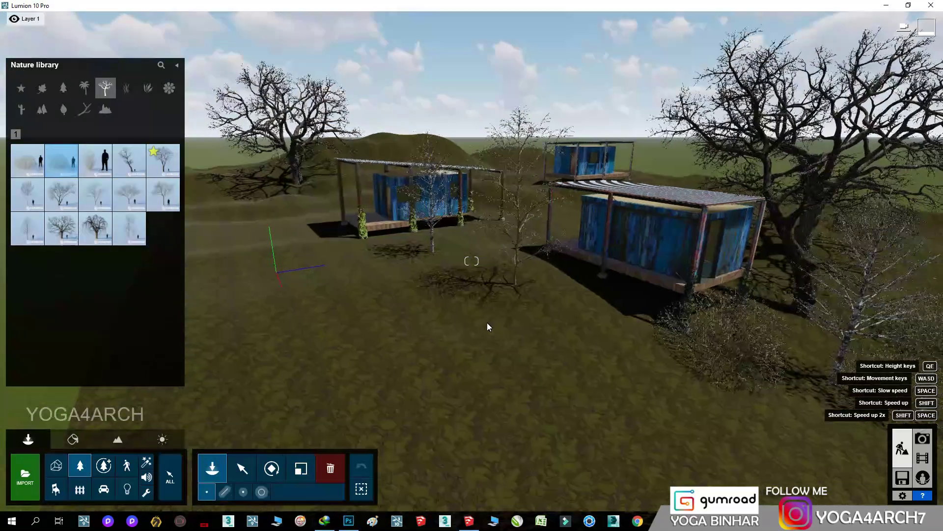
pyautogui.click(27, 195)
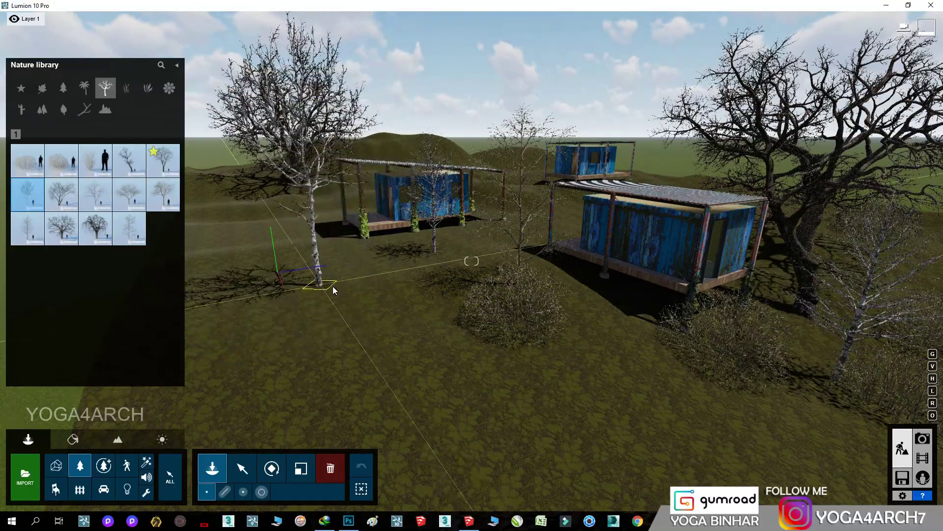
pyautogui.press('w')
pyautogui.moveTo(500, 231); pyautogui.dragTo(499, 243, button='right')
pyautogui.press('e')
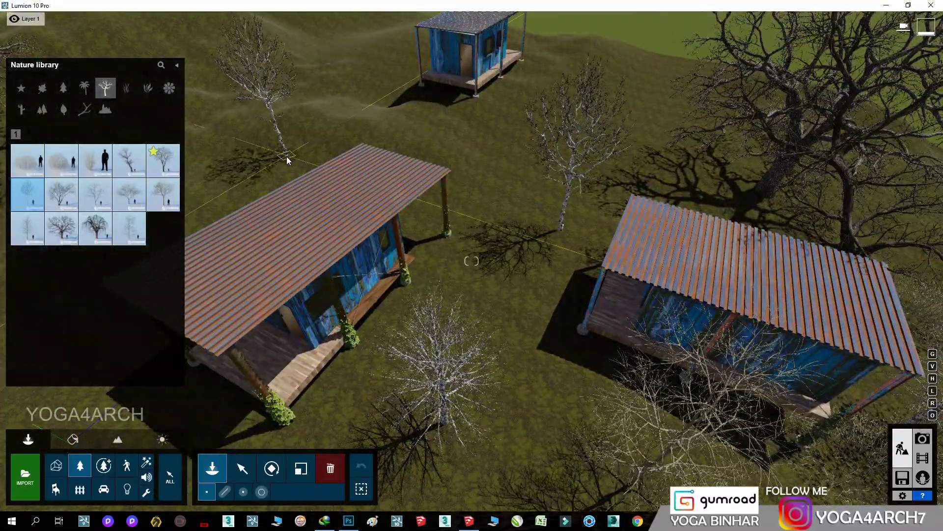
pyautogui.press('s')
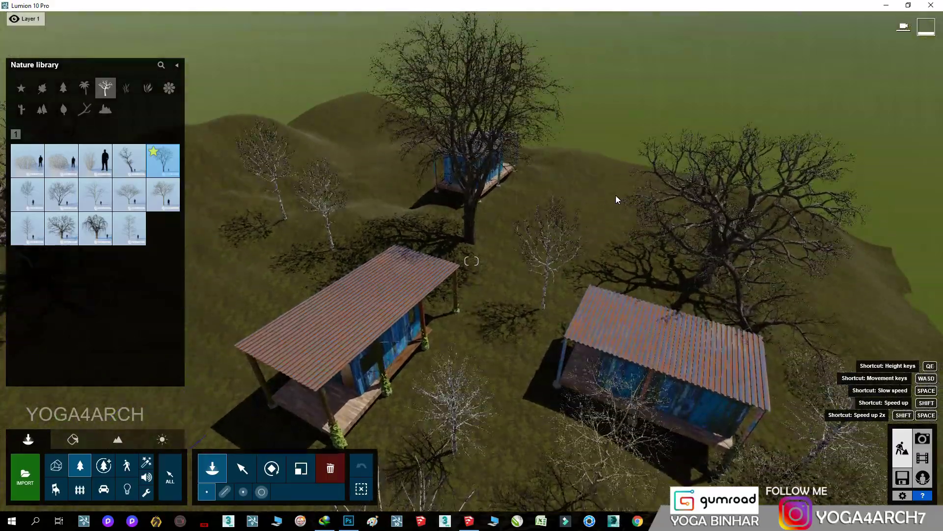
pyautogui.moveTo(600, 186); pyautogui.dragTo(355, 320, button='right')
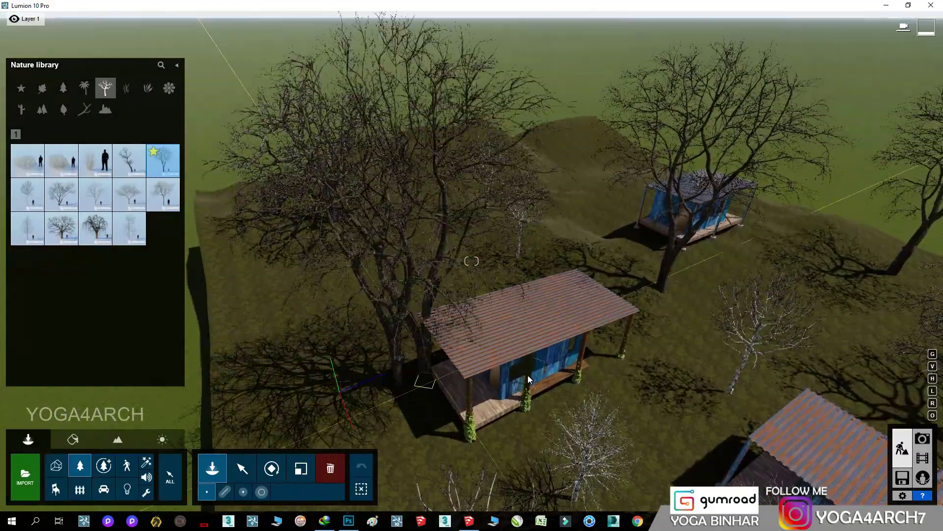
pyautogui.click(923, 438)
pyautogui.click(103, 456)
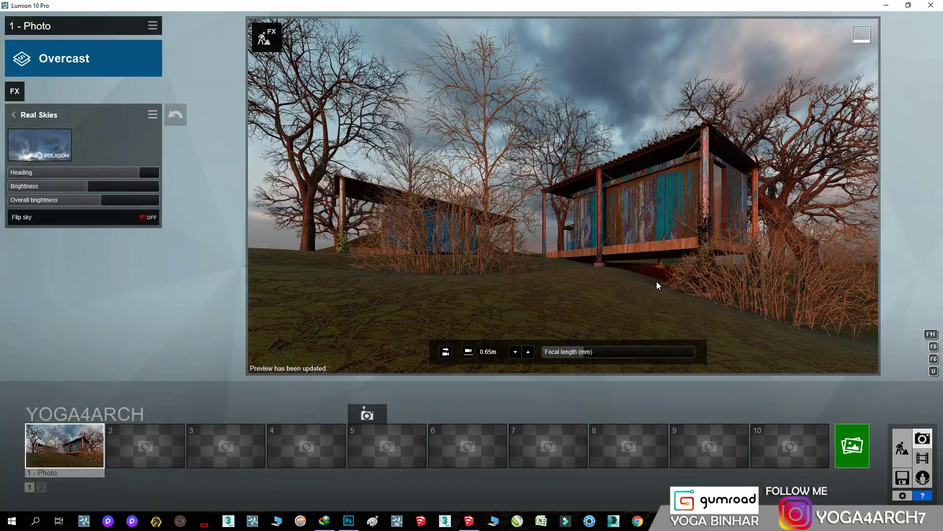
# Scale down the bare shrub and two leafless trees near the left cabin, then check in Photo mode.
pyautogui.click(902, 448)
pyautogui.click(301, 468)
pyautogui.click(779, 437)
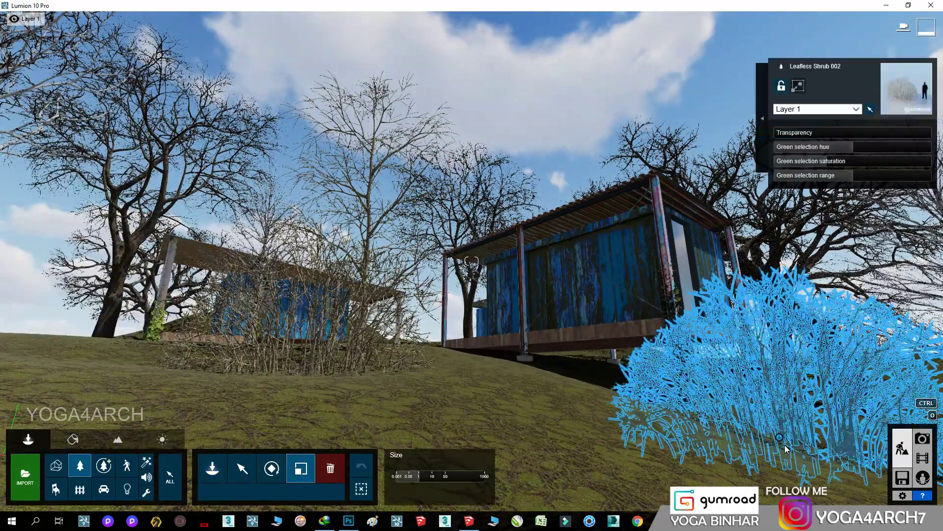
pyautogui.moveTo(313, 375); pyautogui.dragTo(322, 401)
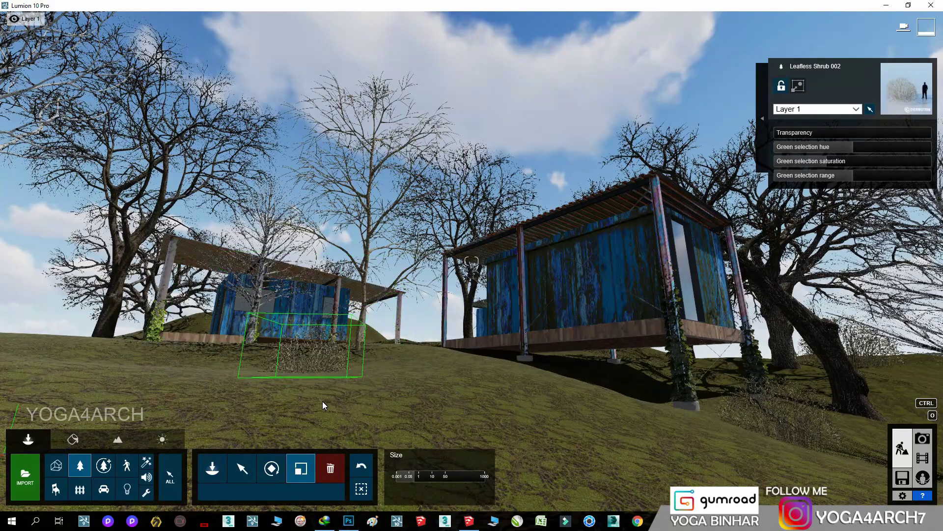
pyautogui.click(357, 349)
pyautogui.moveTo(98, 352); pyautogui.dragTo(141, 350)
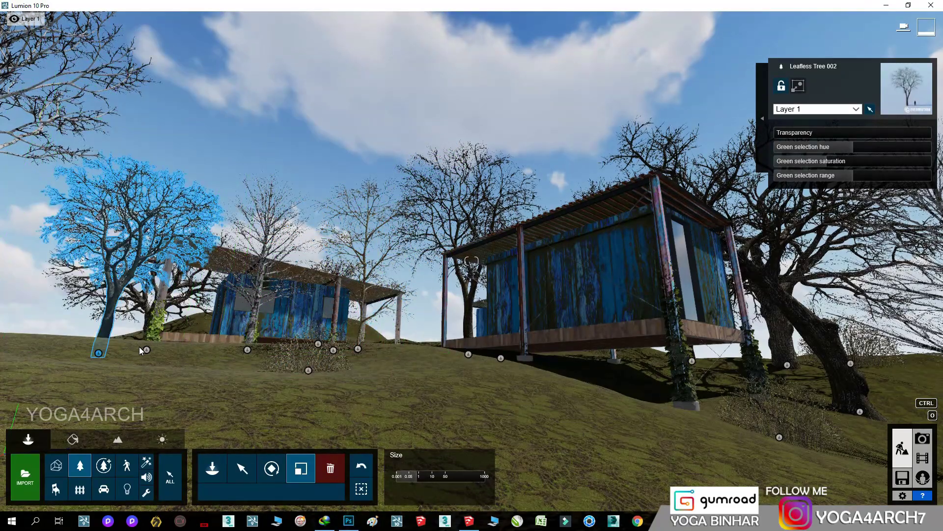
pyautogui.moveTo(251, 349); pyautogui.dragTo(250, 363)
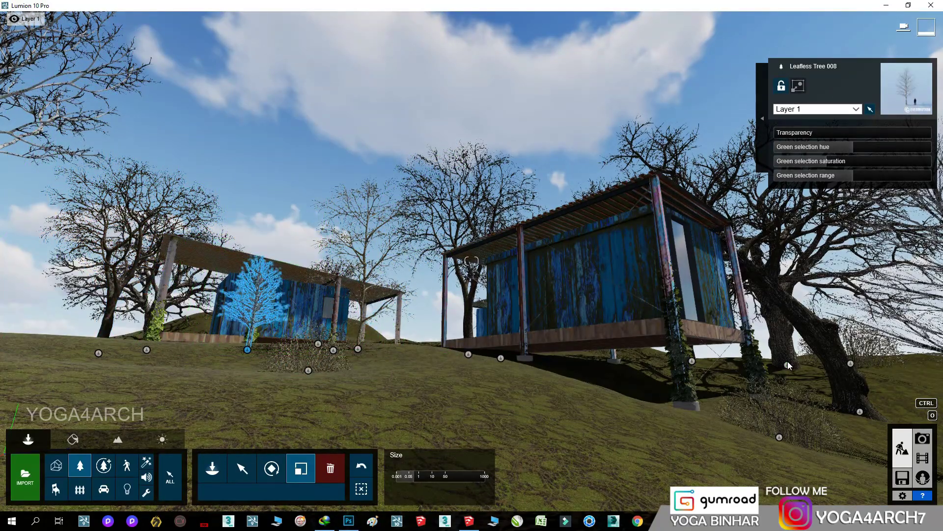
pyautogui.moveTo(788, 367); pyautogui.dragTo(679, 403, button='middle')
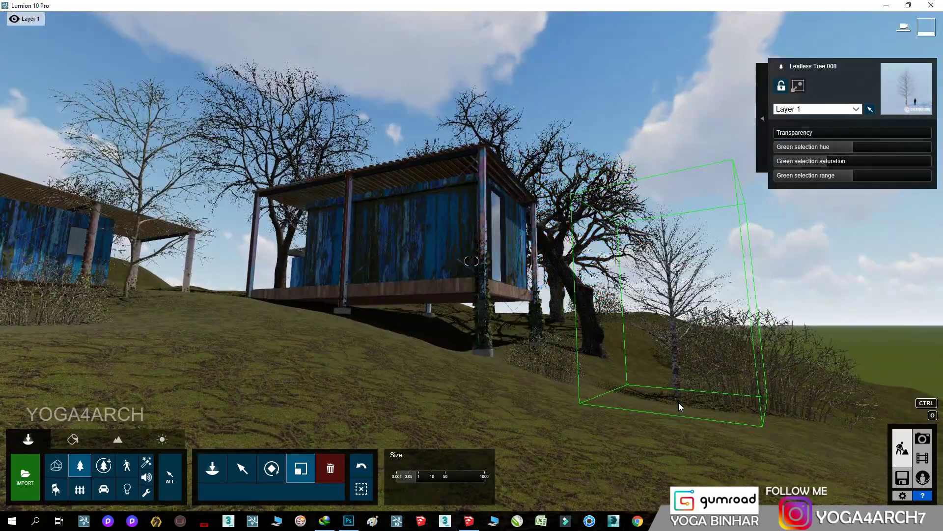
pyautogui.click(922, 438)
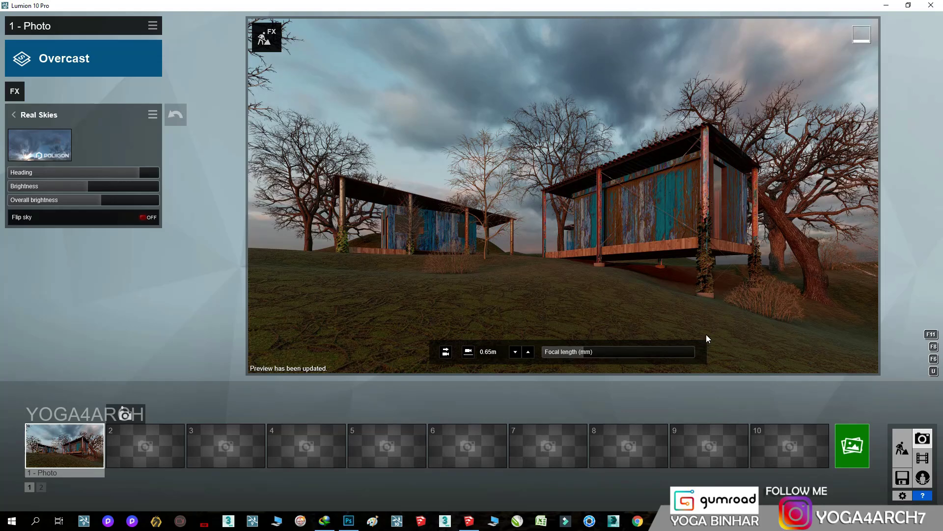
# Place a fine-detail nature tree beside the left cabin.
pyautogui.click(902, 447)
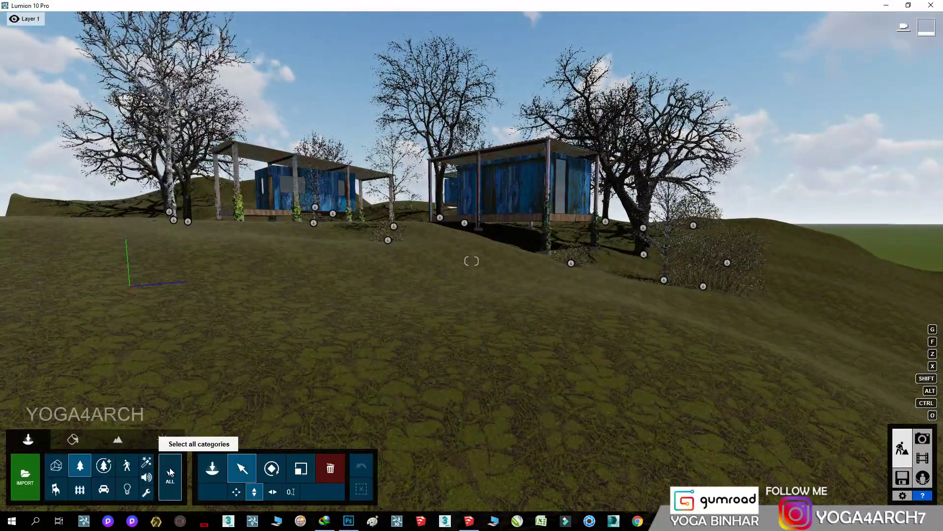
pyautogui.click(117, 456)
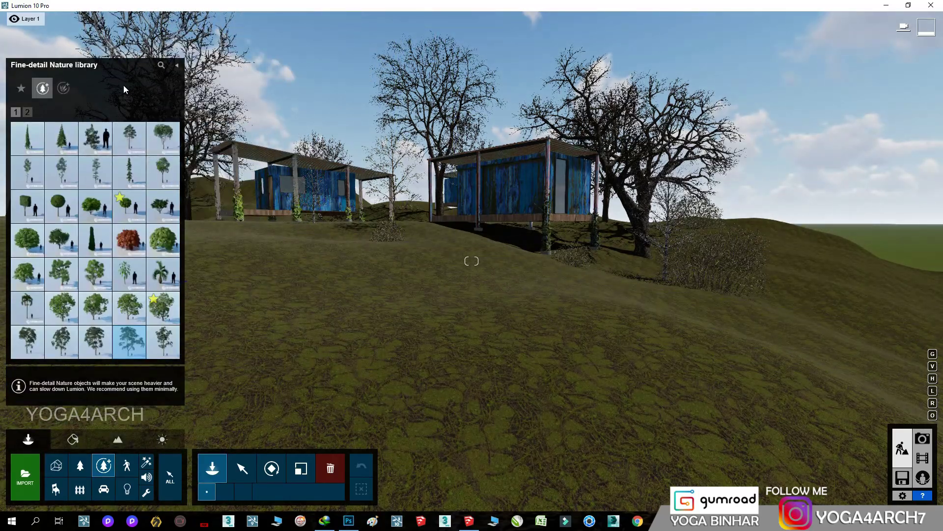
pyautogui.click(95, 172)
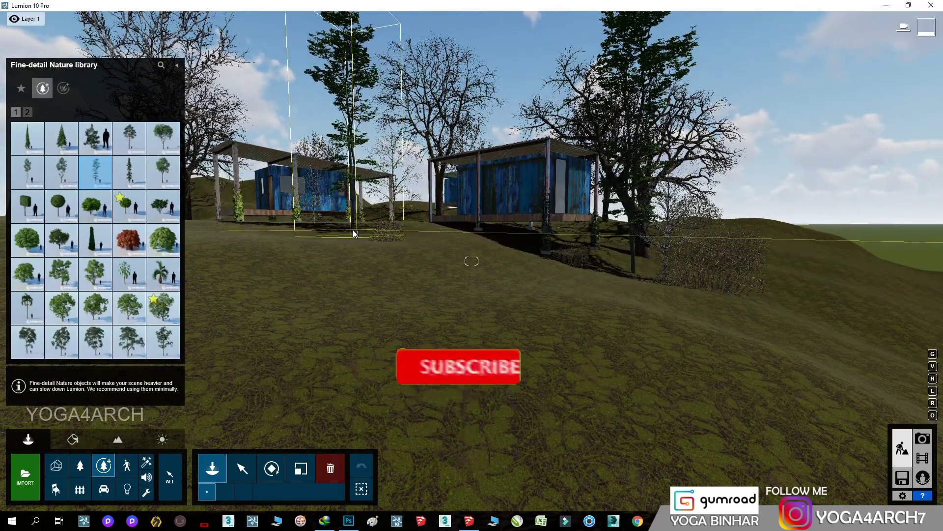
pyautogui.moveTo(354, 234); pyautogui.dragTo(275, 231, button='right')
pyautogui.click(27, 172)
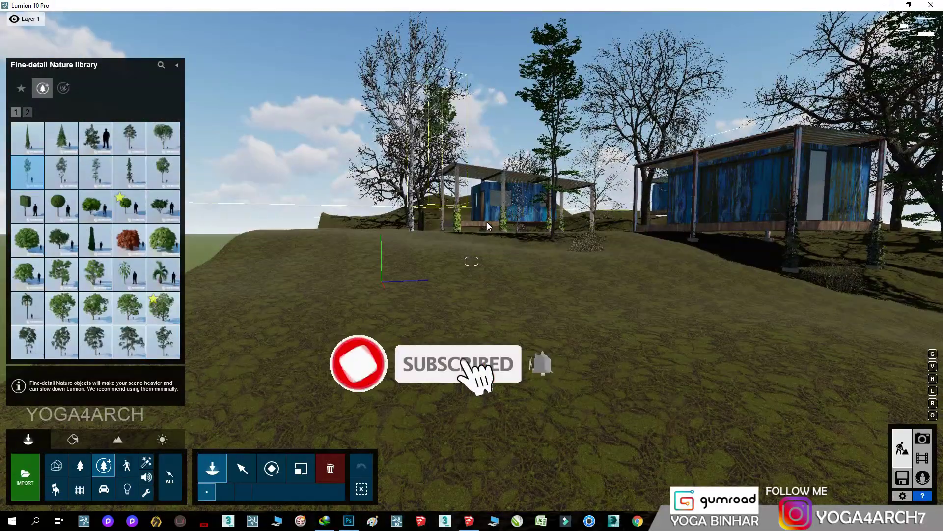
pyautogui.click(451, 231)
# Place and scale a Sydney Blue Gum 003 beside the right container, then preview in Photo mode.
pyautogui.moveTo(641, 220)
pyautogui.mouseDown(button='right')
pyautogui.moveTo(587, 251)
pyautogui.moveTo(596, 243)
pyautogui.mouseUp(button='right')
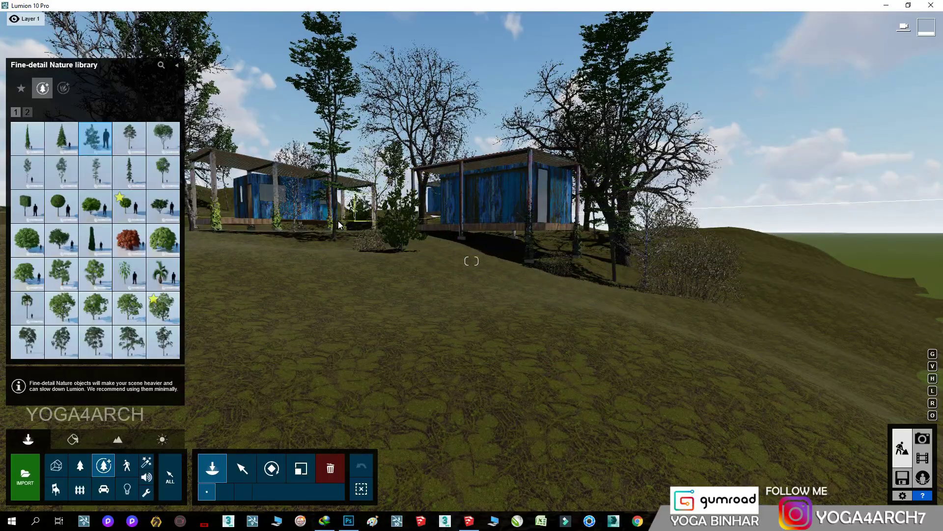
pyautogui.moveTo(339, 224); pyautogui.dragTo(272, 320, button='right')
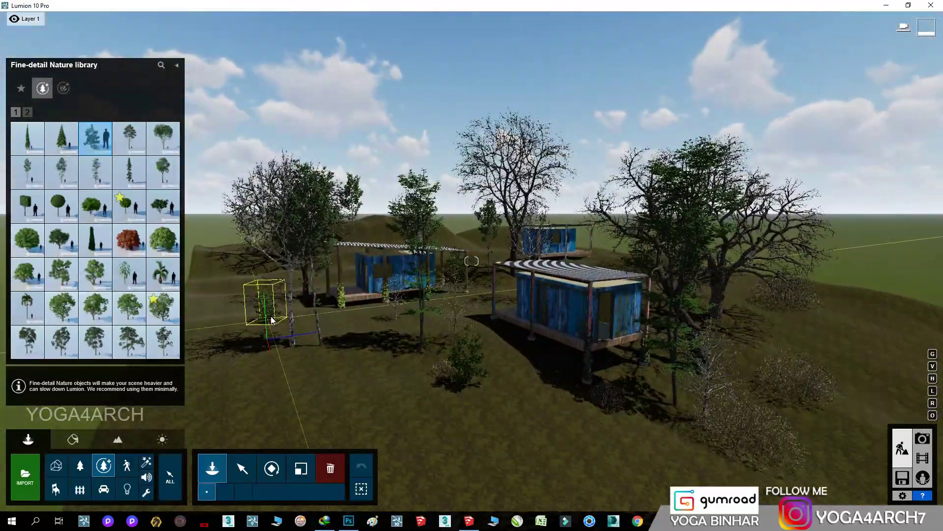
pyautogui.press('w')
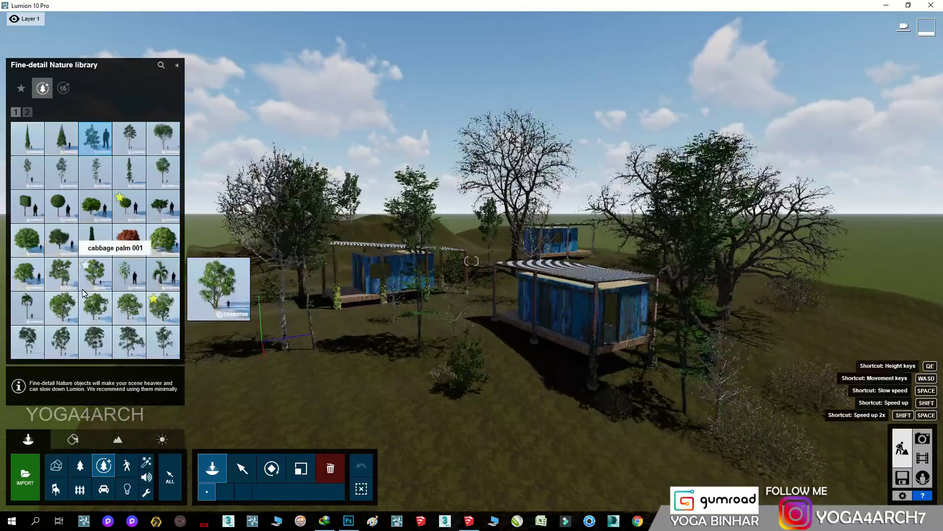
pyautogui.click(95, 340)
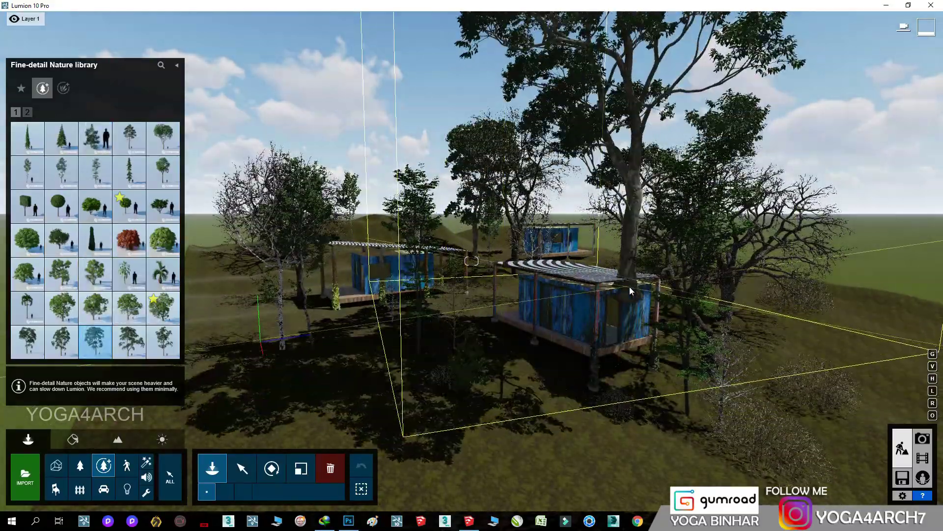
pyautogui.click(625, 263)
pyautogui.press('w')
pyautogui.press('l')
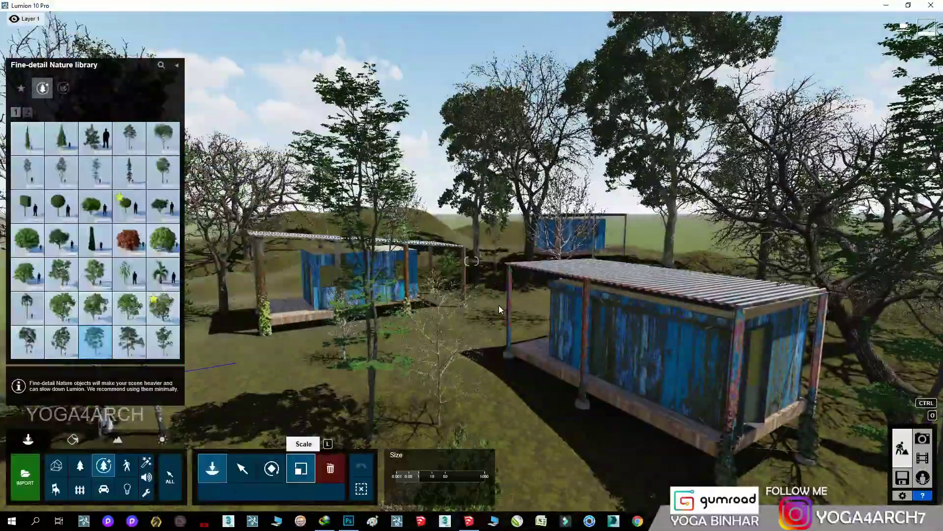
pyautogui.click(500, 309)
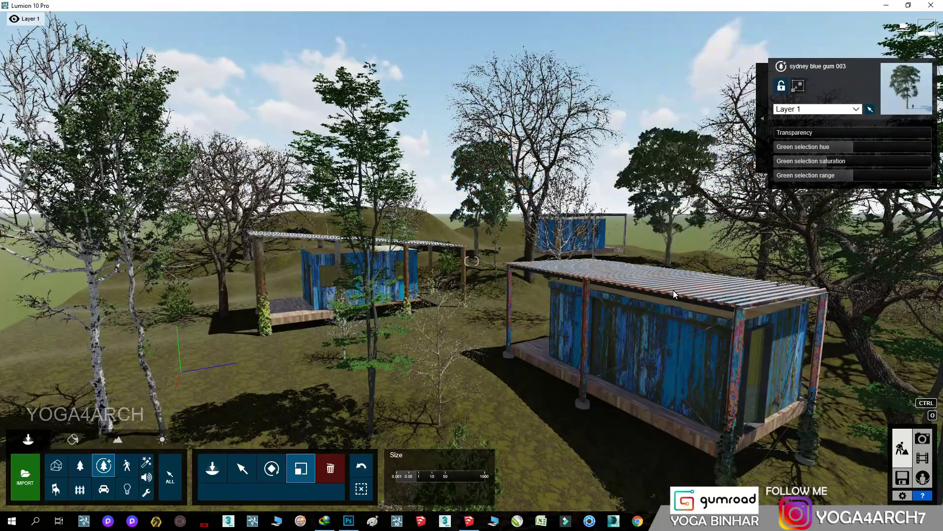
pyautogui.click(923, 437)
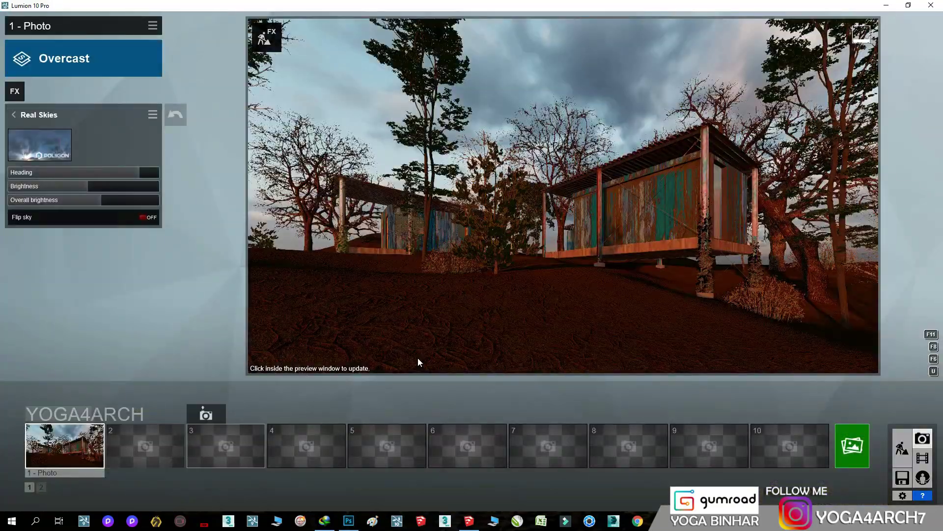
# Retune the Real Skies heading and brightness, then shrink the pine tree in Build mode.
pyautogui.click(623, 251)
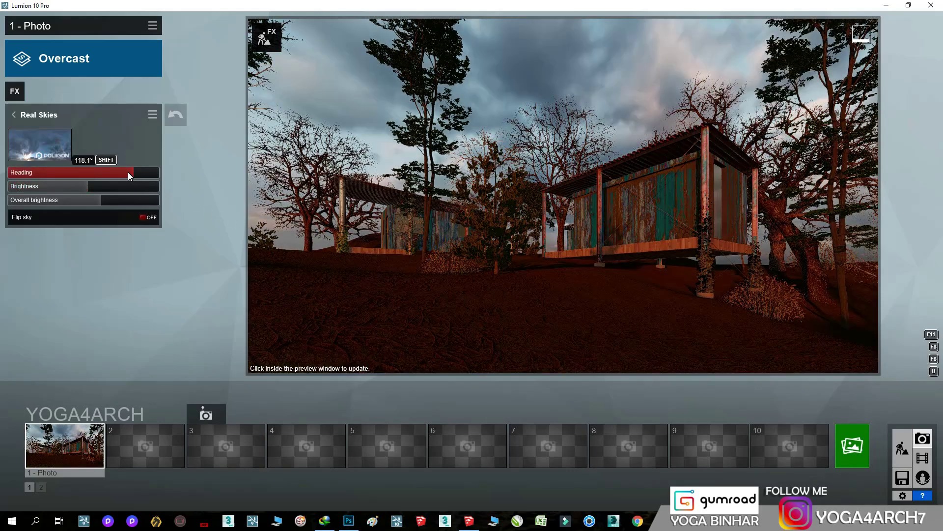
pyautogui.moveTo(137, 186); pyautogui.dragTo(124, 172)
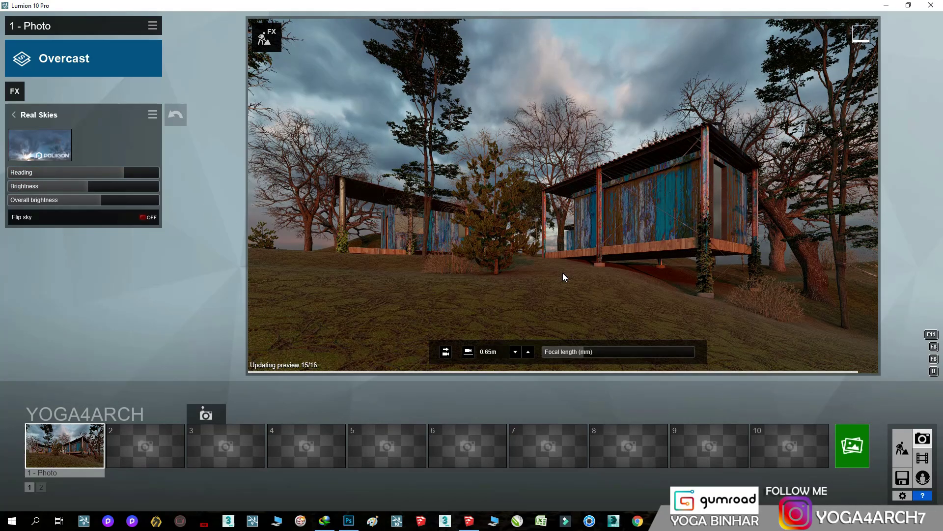
pyautogui.moveTo(85, 190); pyautogui.dragTo(107, 201)
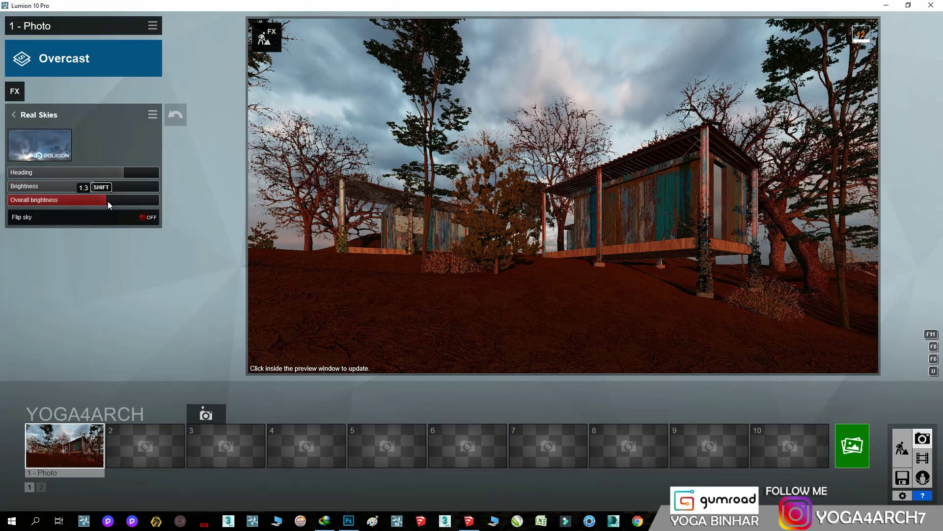
pyautogui.click(707, 293)
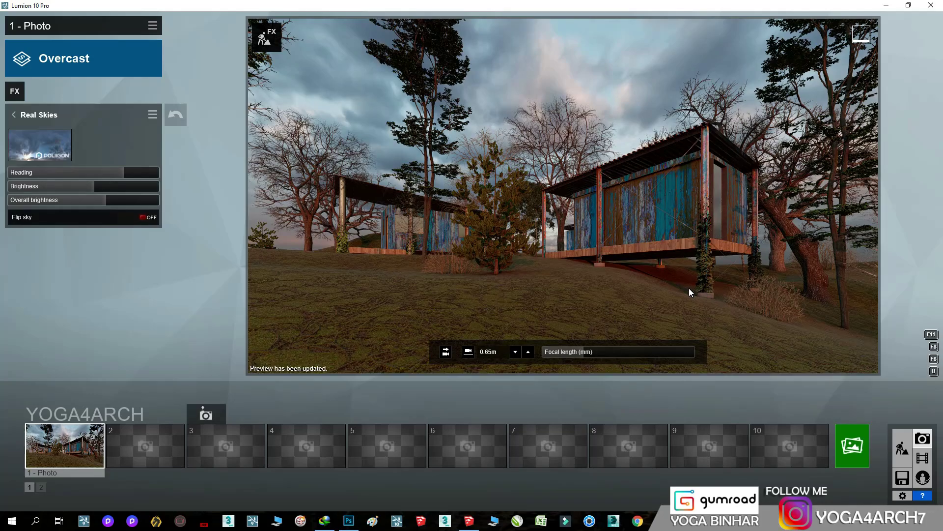
pyautogui.click(902, 448)
pyautogui.moveTo(373, 379); pyautogui.dragTo(370, 397)
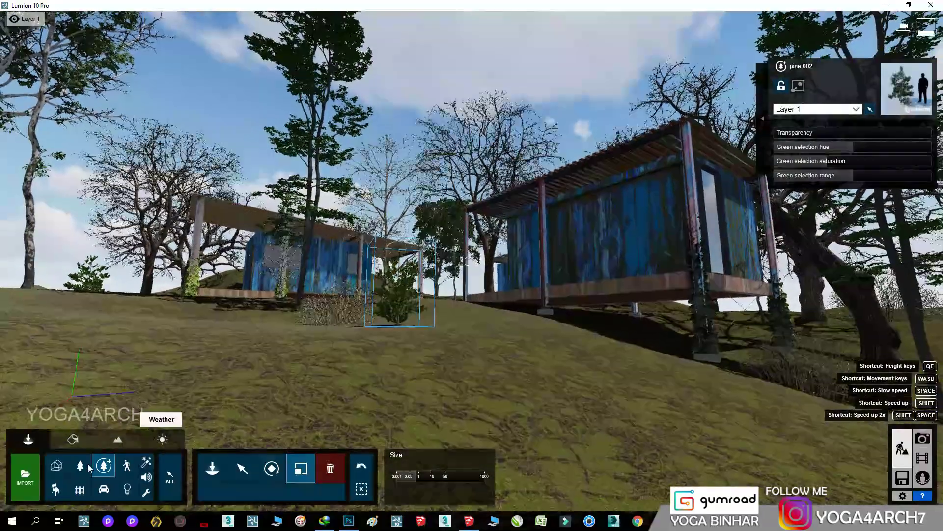
# Place several stumps, including Stump 010, from Nature > Forest wood in front of the cabins.
pyautogui.click(80, 466)
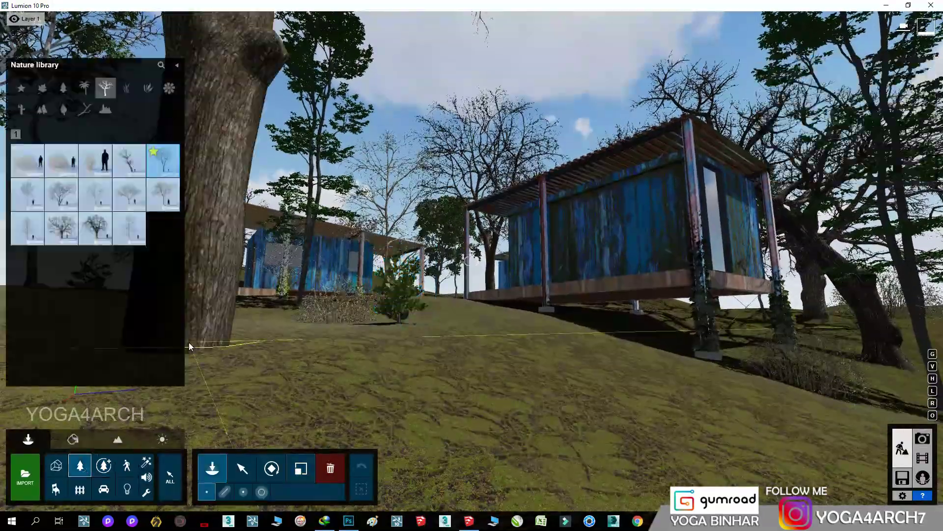
pyautogui.click(84, 110)
pyautogui.click(31, 134)
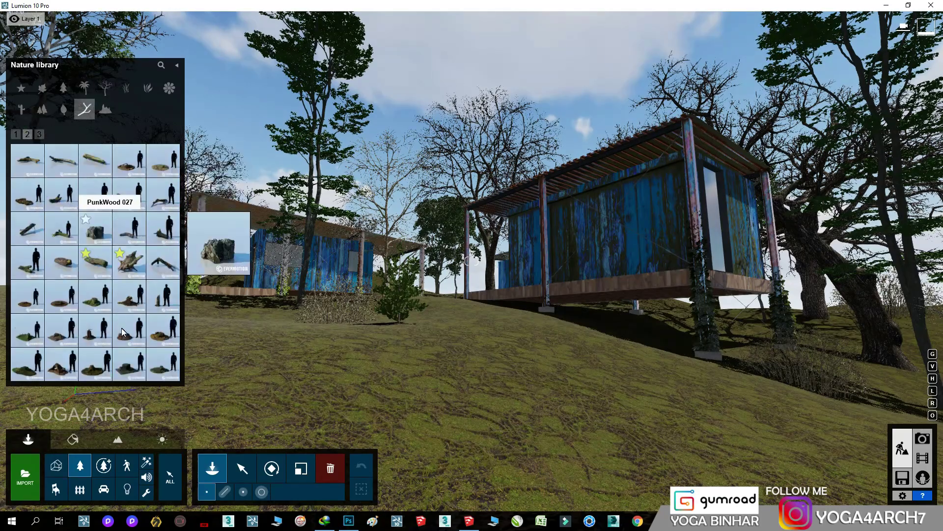
pyautogui.click(129, 364)
pyautogui.click(95, 297)
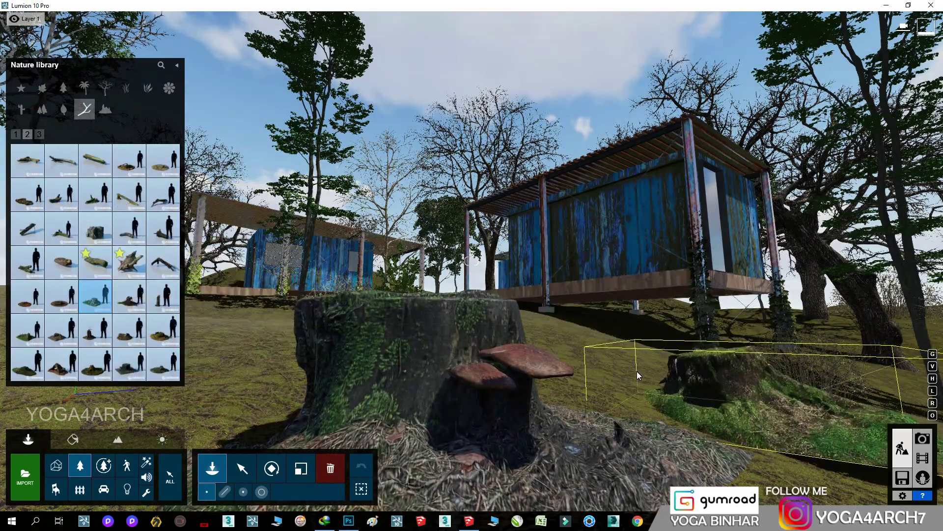
pyautogui.moveTo(648, 380); pyautogui.dragTo(552, 347, button='right')
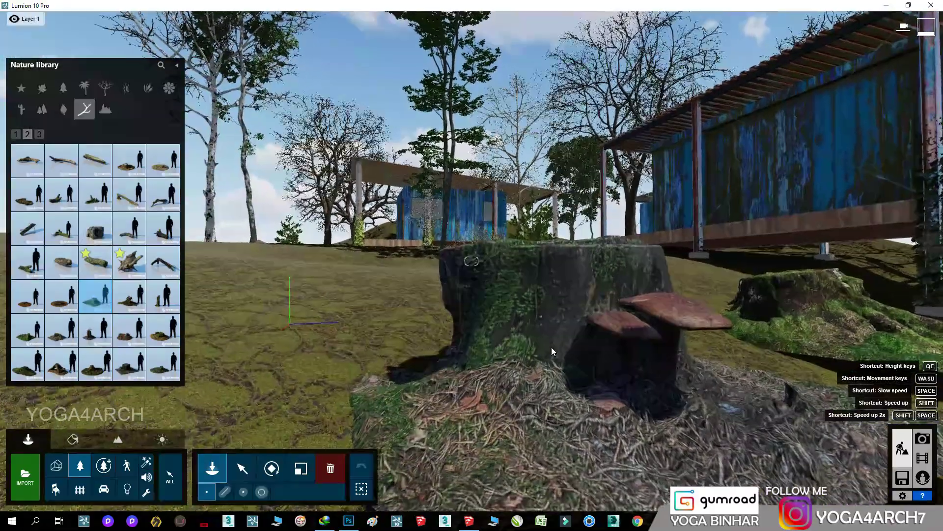
pyautogui.click(162, 330)
pyautogui.scroll(-5, 328, 303)
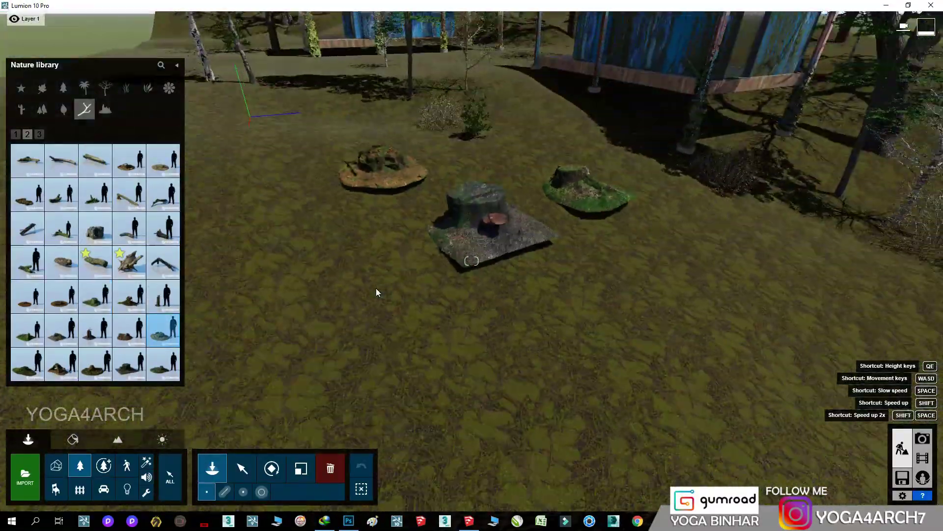
pyautogui.moveTo(376, 288); pyautogui.dragTo(368, 149, button='right')
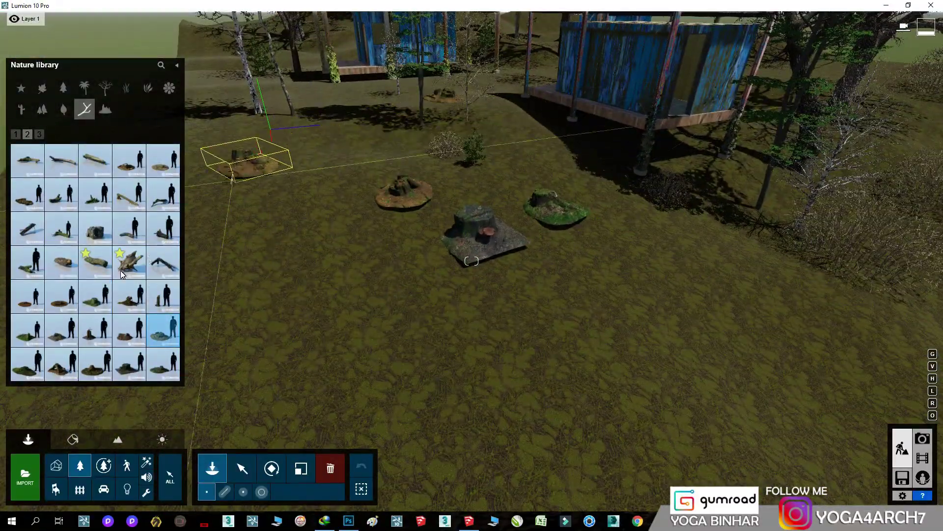
pyautogui.click(95, 296)
pyautogui.click(291, 193)
# Adjust the placed stumps, raising the right-hand stump by about 0.24 m.
pyautogui.click(242, 469)
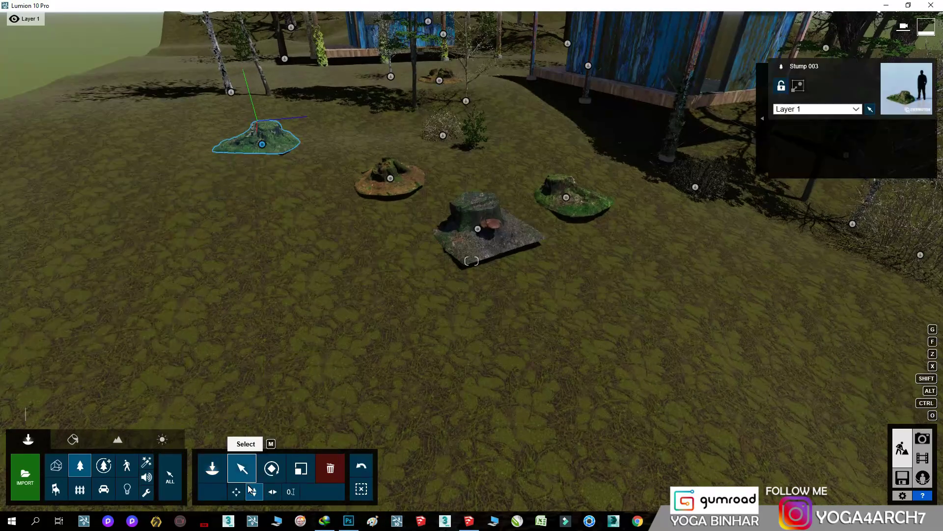
pyautogui.click(391, 185)
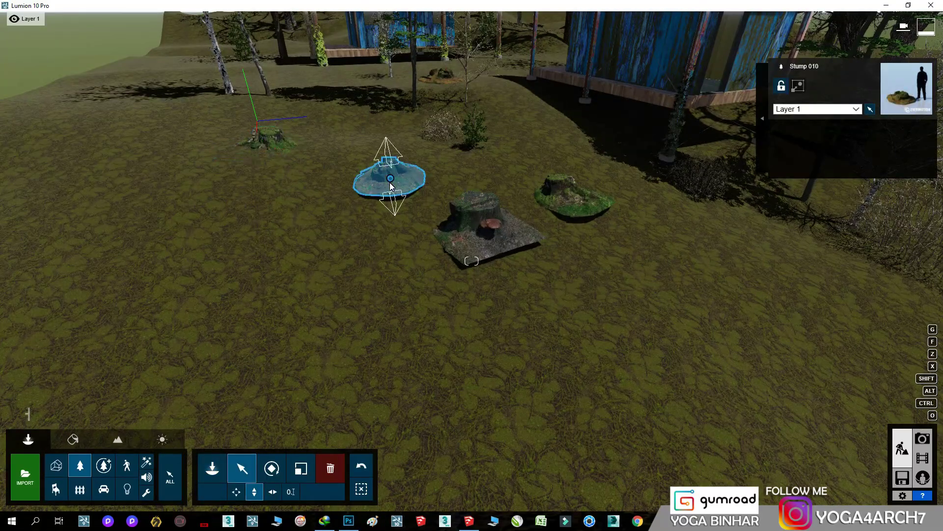
pyautogui.click(478, 233)
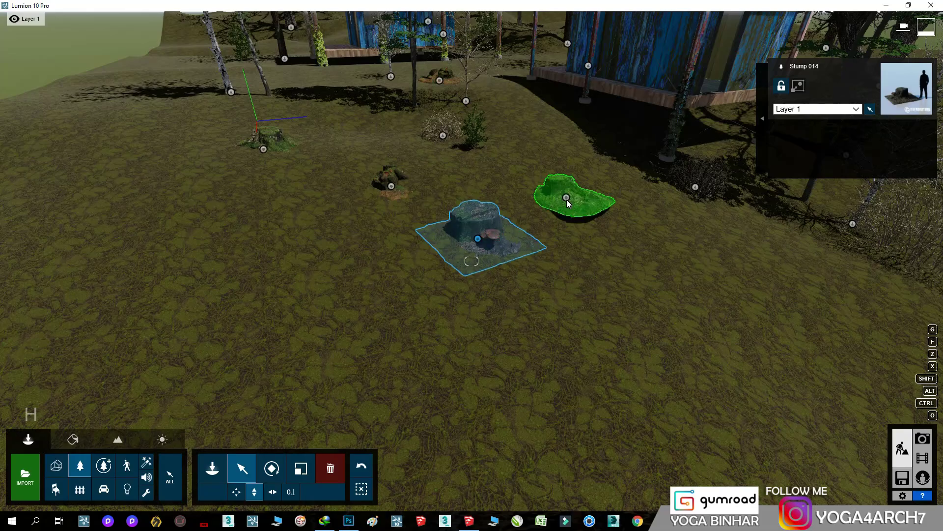
pyautogui.moveTo(567, 199); pyautogui.dragTo(568, 209)
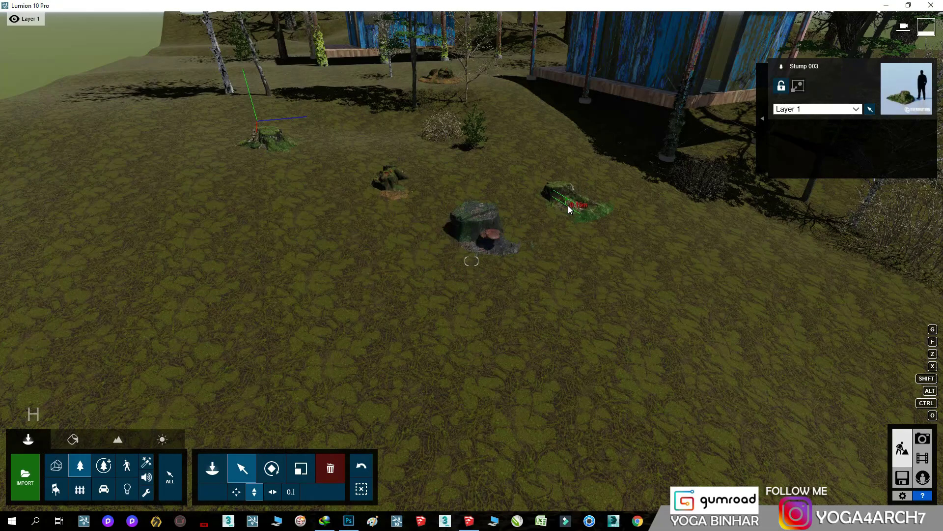
pyautogui.click(439, 86)
pyautogui.scroll(2, 186, 327)
# Add a PunkWood 019 fallen log to the right of the stumps.
pyautogui.click(80, 465)
pyautogui.moveTo(129, 260)
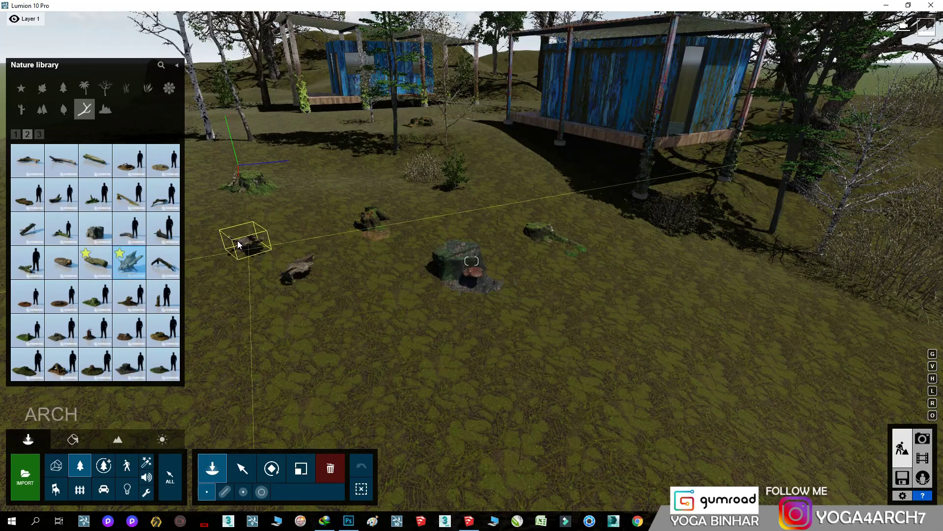
pyautogui.click(651, 288)
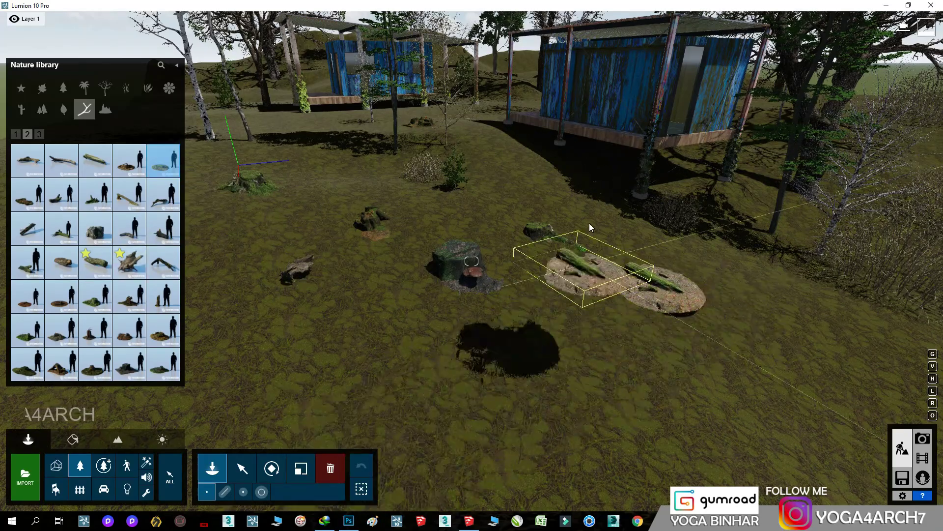
pyautogui.click(253, 474)
pyautogui.click(650, 286)
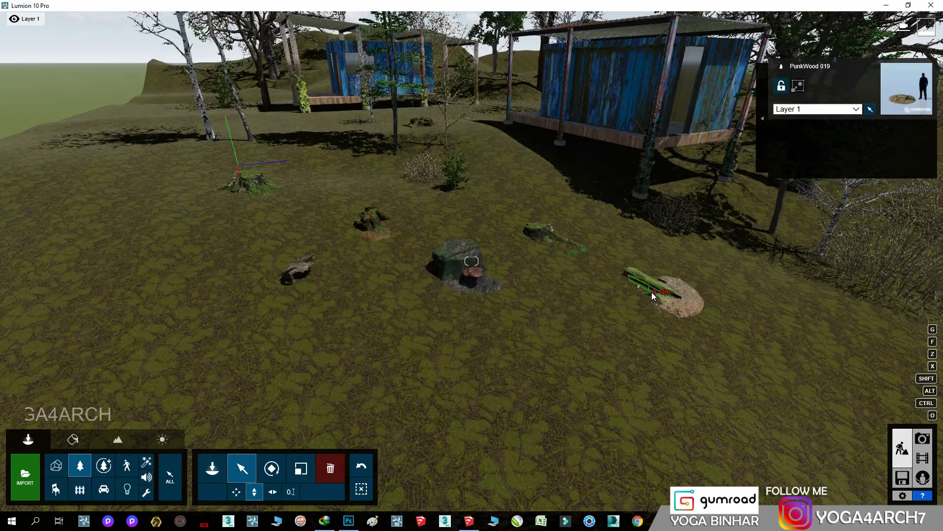
pyautogui.scroll(3, 500, 331)
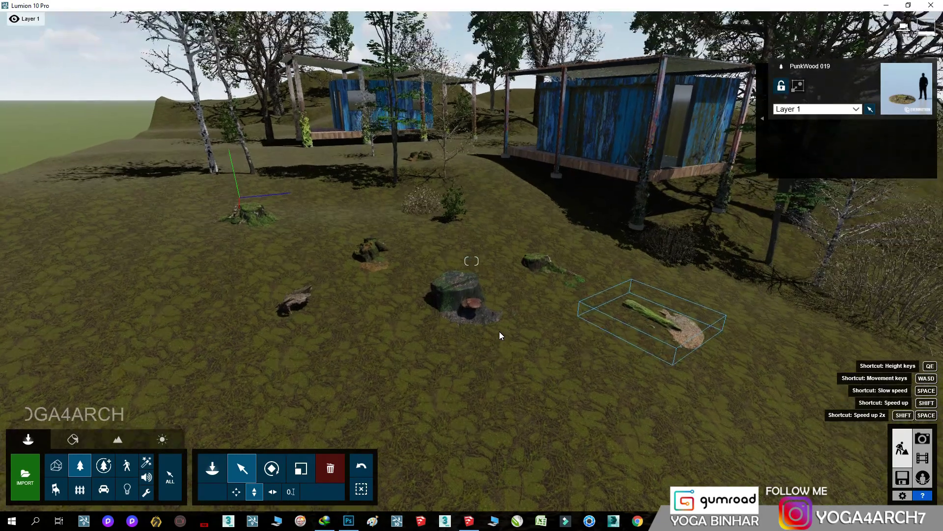
# Scatter RoughGrass-Cluster1 RT clumps across the slope, copying them near the stumps.
pyautogui.click(79, 470)
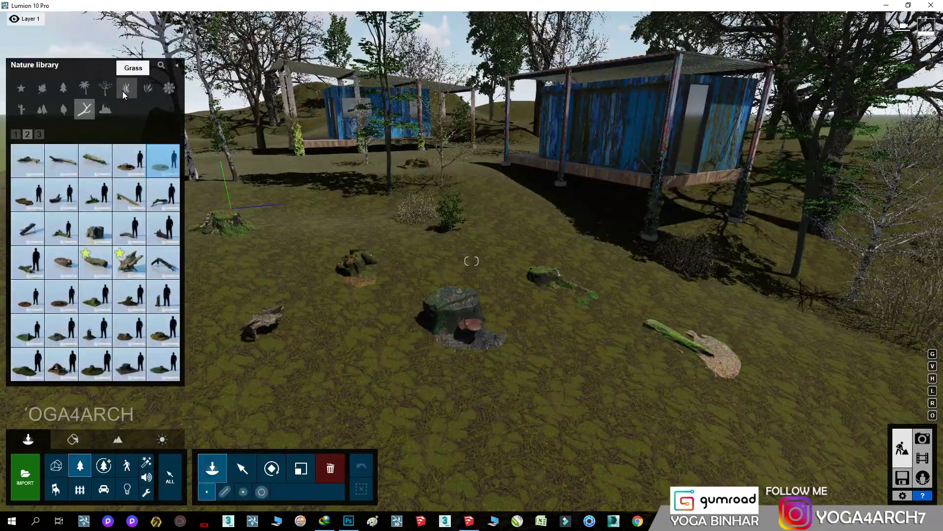
pyautogui.click(126, 89)
pyautogui.click(163, 364)
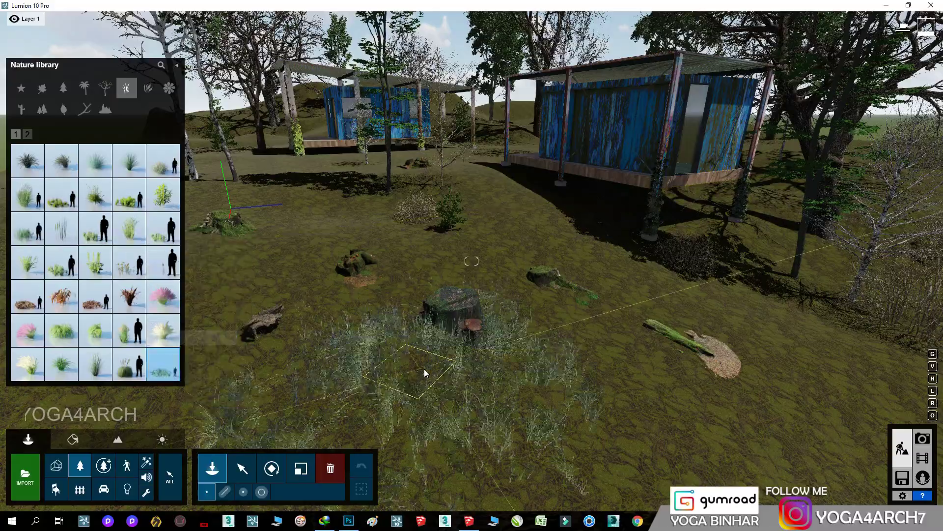
pyautogui.click(775, 396)
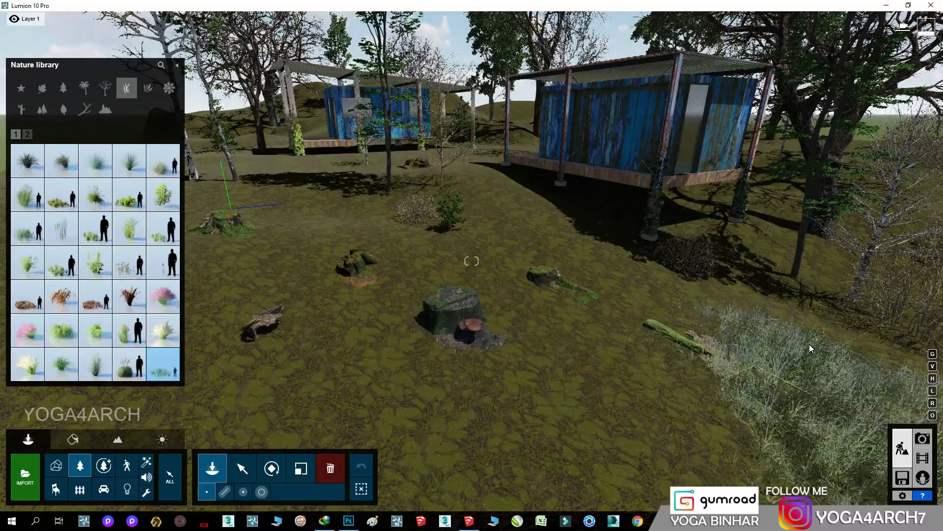
pyautogui.click(256, 369)
pyautogui.click(301, 469)
pyautogui.click(247, 384)
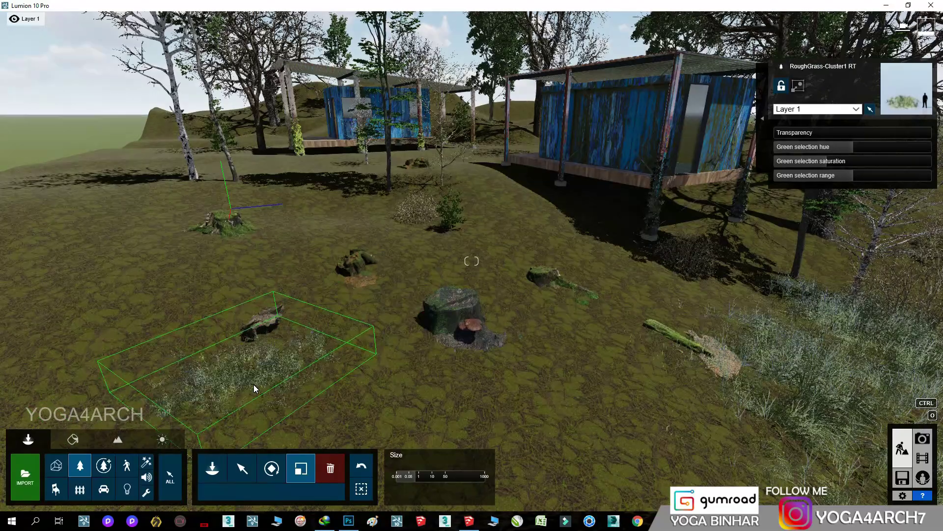
pyautogui.click(243, 469)
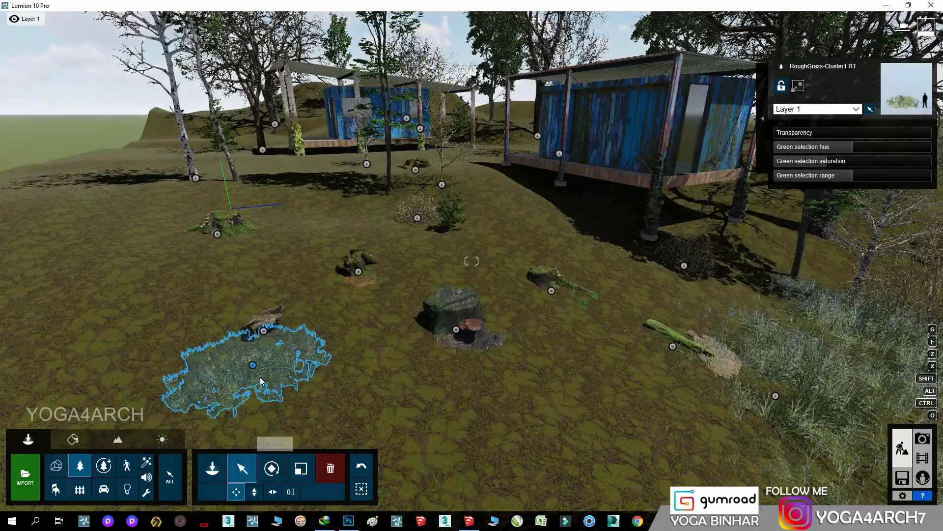
pyautogui.keyDown('alt'); pyautogui.moveTo(253, 364); pyautogui.dragTo(587, 415); pyautogui.keyUp('alt')
pyautogui.moveTo(441, 257)
pyautogui.keyDown('alt'); pyautogui.mouseDown()
pyautogui.moveTo(606, 247)
pyautogui.moveTo(188, 201)
pyautogui.moveTo(402, 300)
pyautogui.mouseUp(); pyautogui.keyUp('alt')
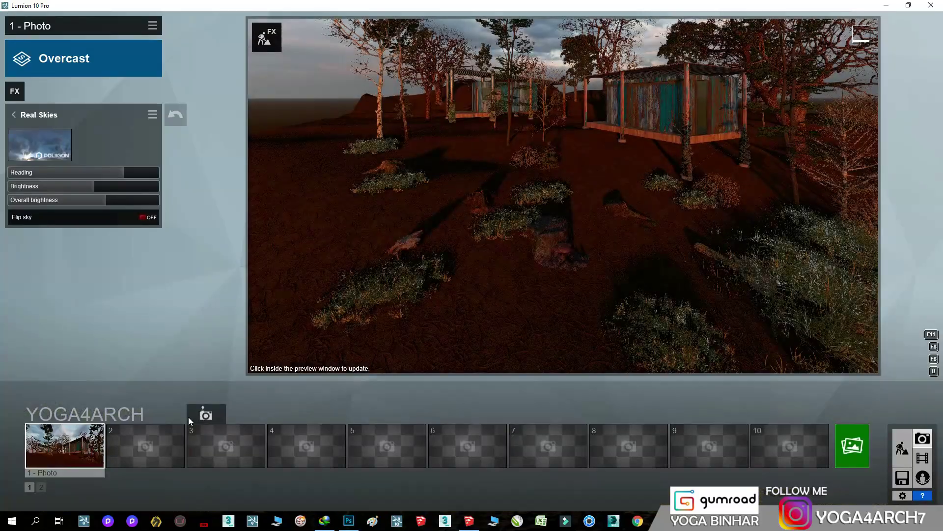
# Restore Photo 1's camera and lower its focal length from 16mm to about 14.3mm.
pyautogui.click(79, 448)
pyautogui.click(683, 299)
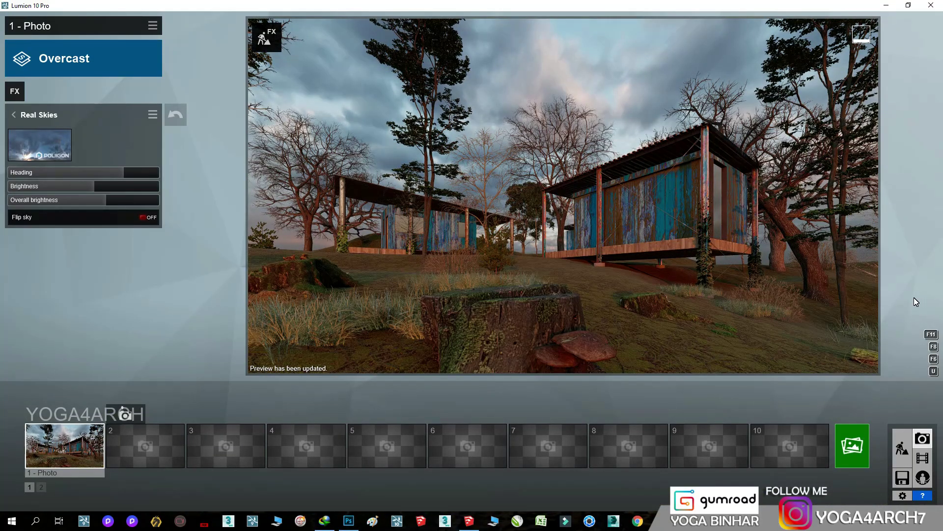
pyautogui.click(66, 448)
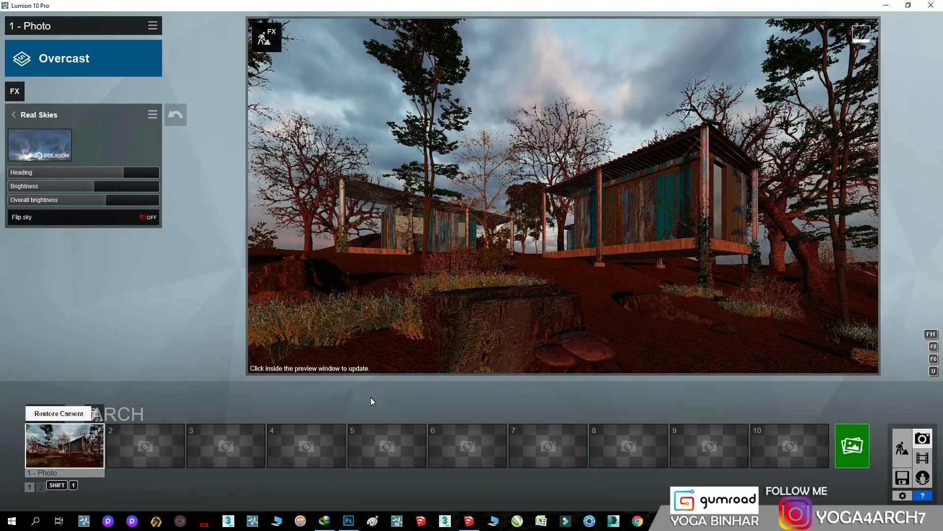
pyautogui.click(156, 441)
pyautogui.click(66, 445)
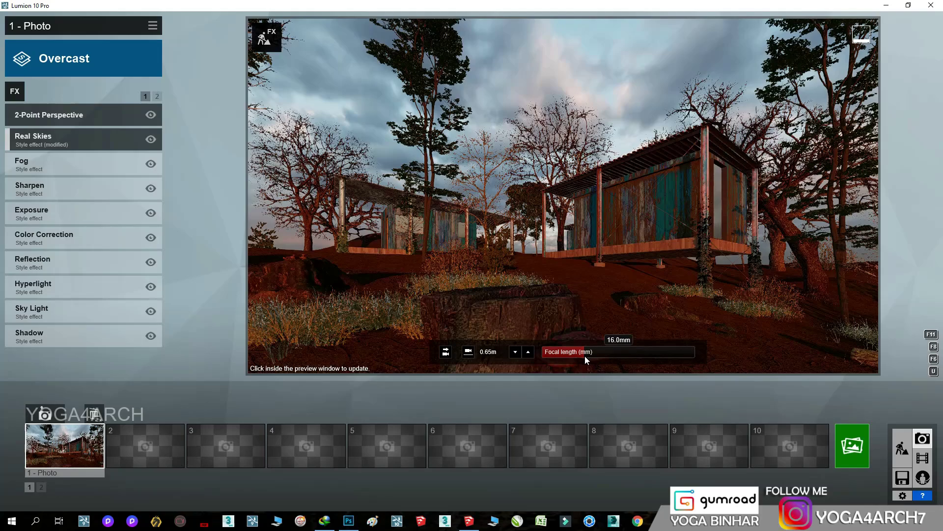
pyautogui.moveTo(585, 356); pyautogui.dragTo(582, 356)
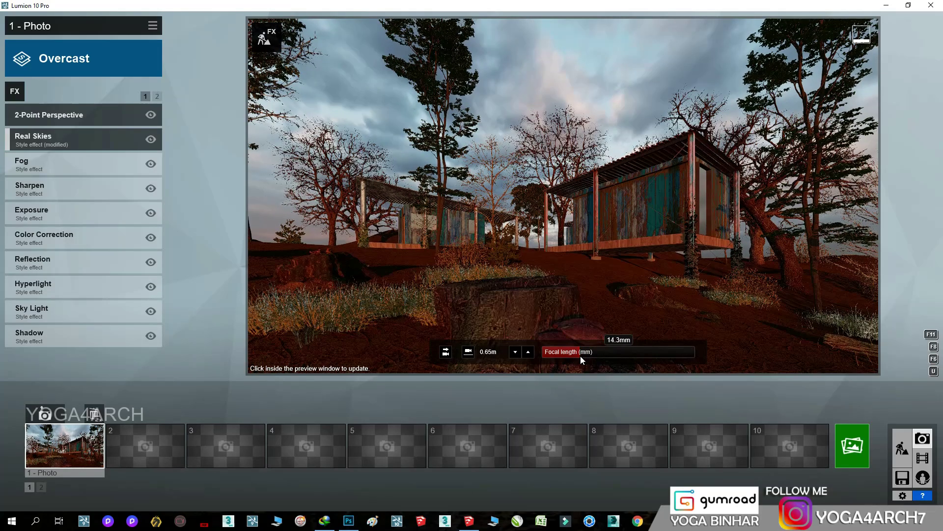
pyautogui.click(902, 448)
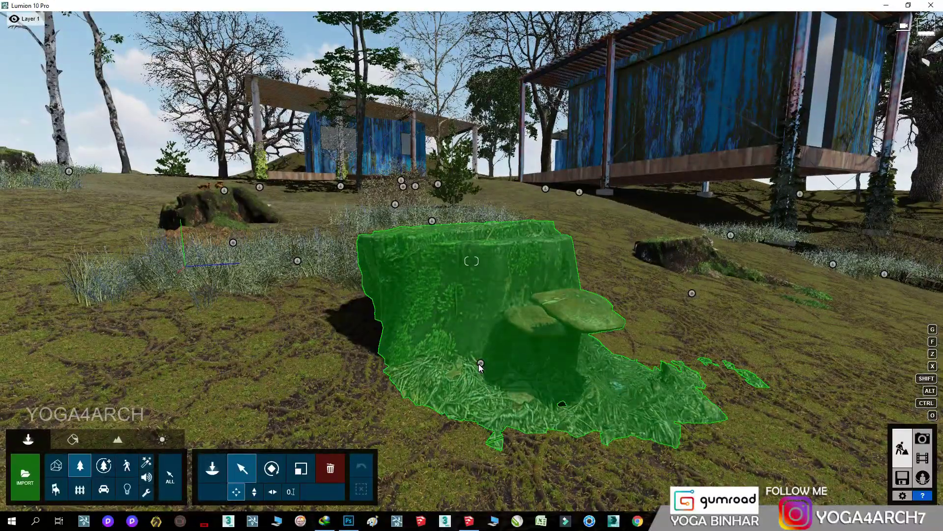
# Adjust the mushroom-topped Stump 014's height and scale, then delete it.
pyautogui.moveTo(482, 344)
pyautogui.mouseDown()
pyautogui.moveTo(503, 283)
pyautogui.moveTo(488, 298)
pyautogui.mouseUp()
pyautogui.click(255, 492)
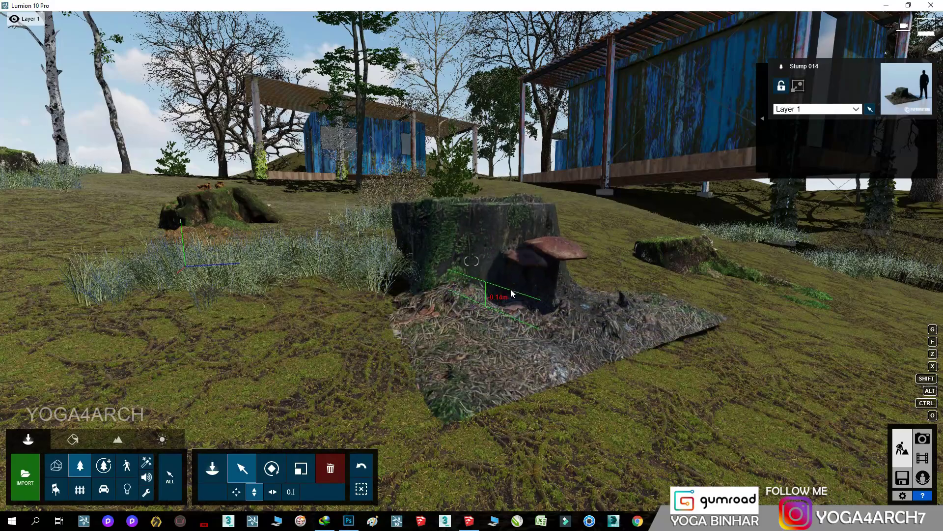
pyautogui.moveTo(499, 293); pyautogui.dragTo(512, 290)
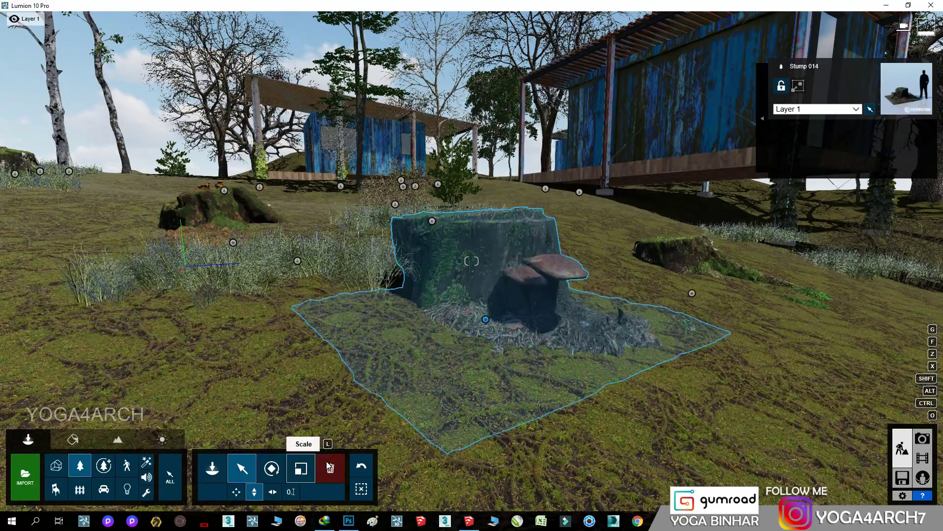
pyautogui.click(301, 468)
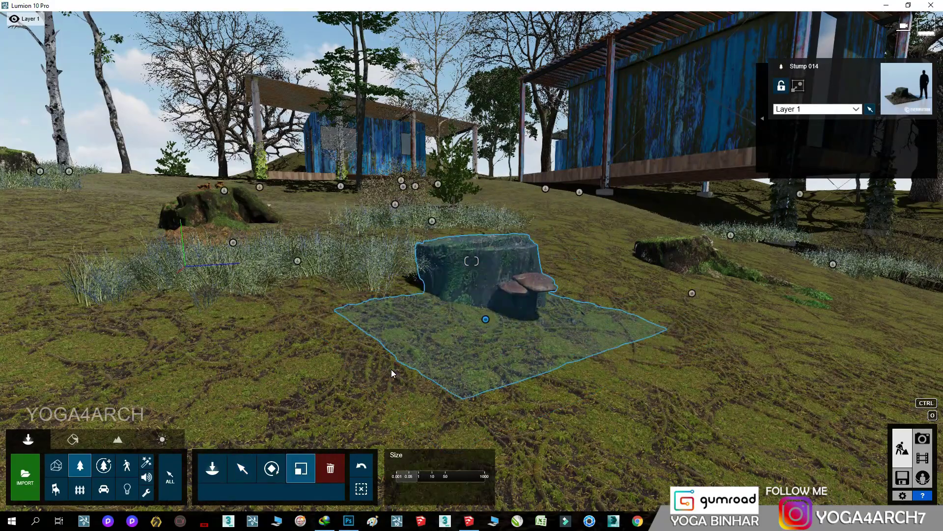
pyautogui.click(330, 468)
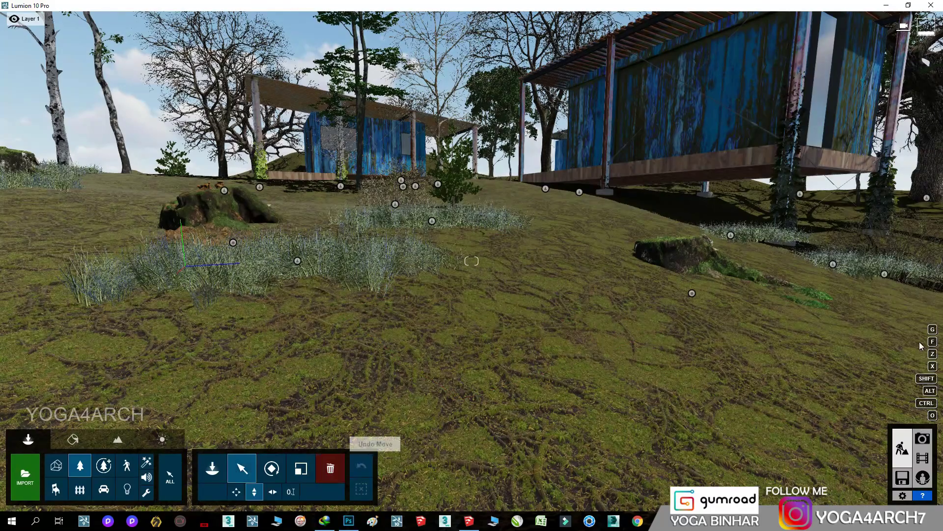
# Move Stump 003 into the centre foreground of the hillside.
pyautogui.click(693, 295)
pyautogui.click(237, 491)
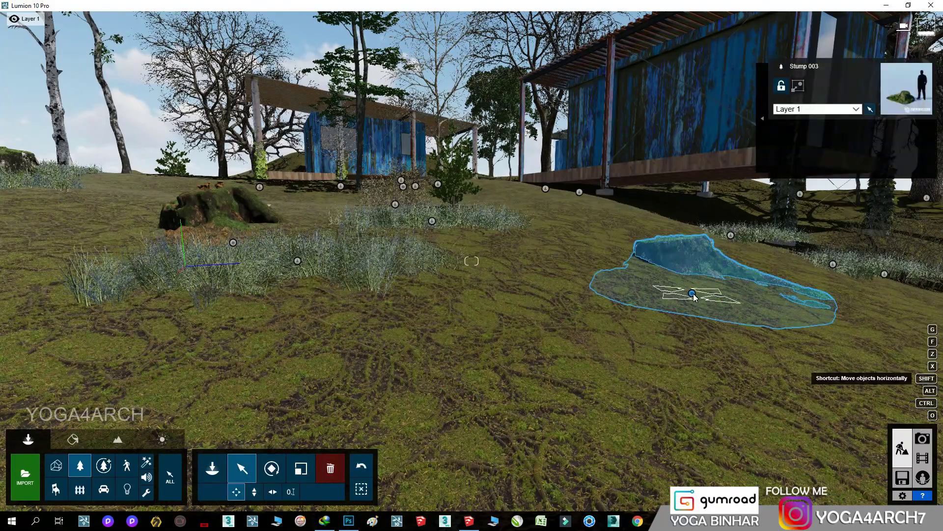
pyautogui.moveTo(481, 350)
pyautogui.mouseDown()
pyautogui.moveTo(526, 370)
pyautogui.moveTo(512, 368)
pyautogui.moveTo(533, 397)
pyautogui.moveTo(536, 389)
pyautogui.mouseUp()
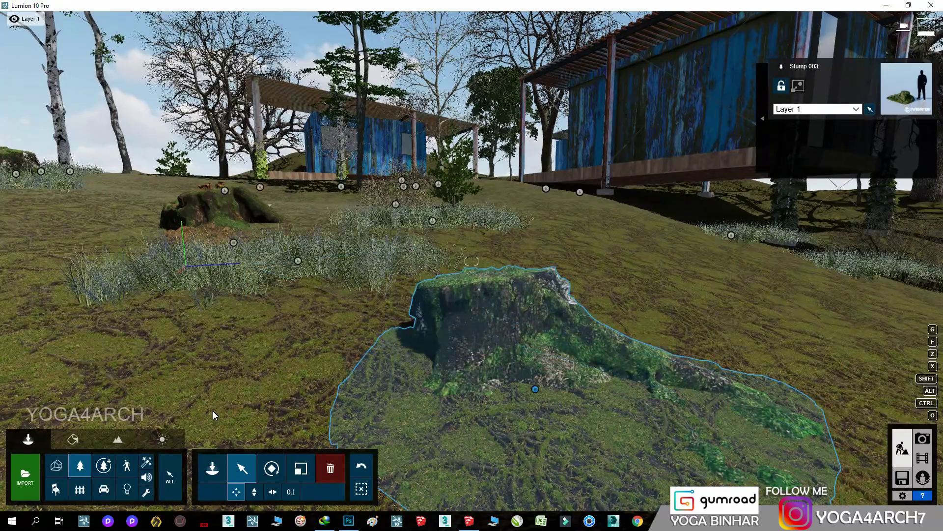
pyautogui.click(86, 471)
# Plant two young trees from Plants page 2 on either side of the mossy stump.
pyautogui.click(148, 92)
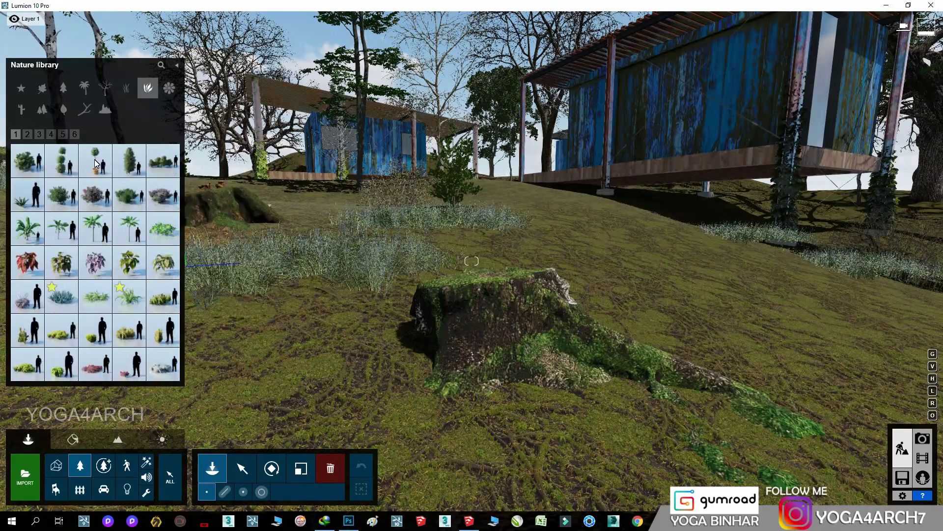
pyautogui.click(27, 134)
pyautogui.moveTo(95, 228)
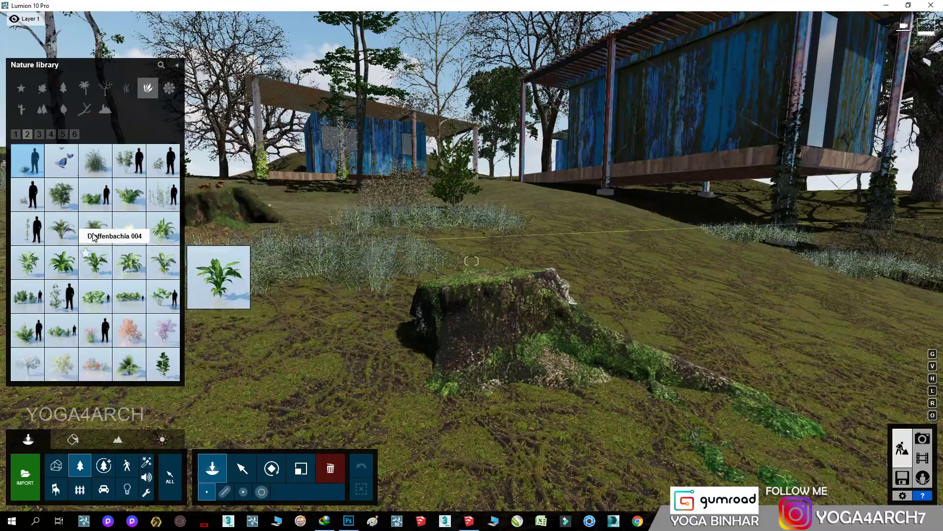
pyautogui.click(61, 194)
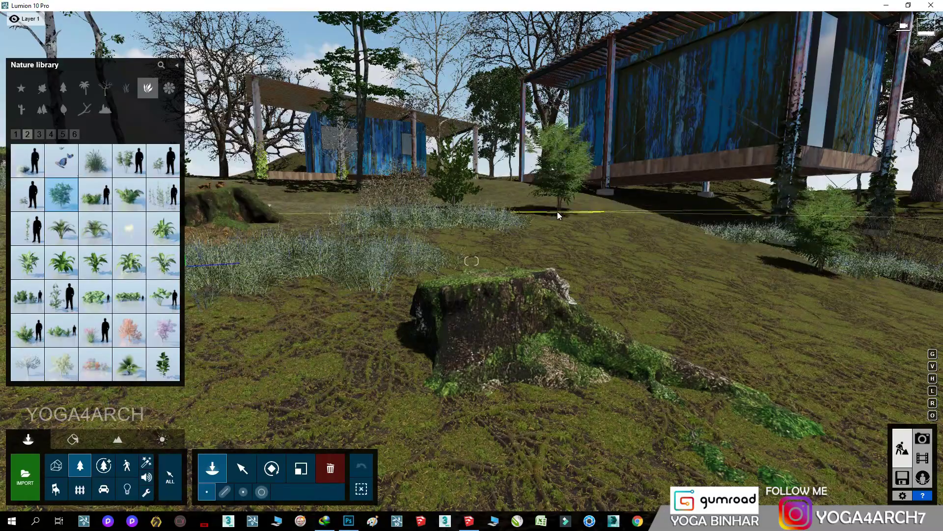
pyautogui.moveTo(396, 241); pyautogui.dragTo(380, 229, button='right')
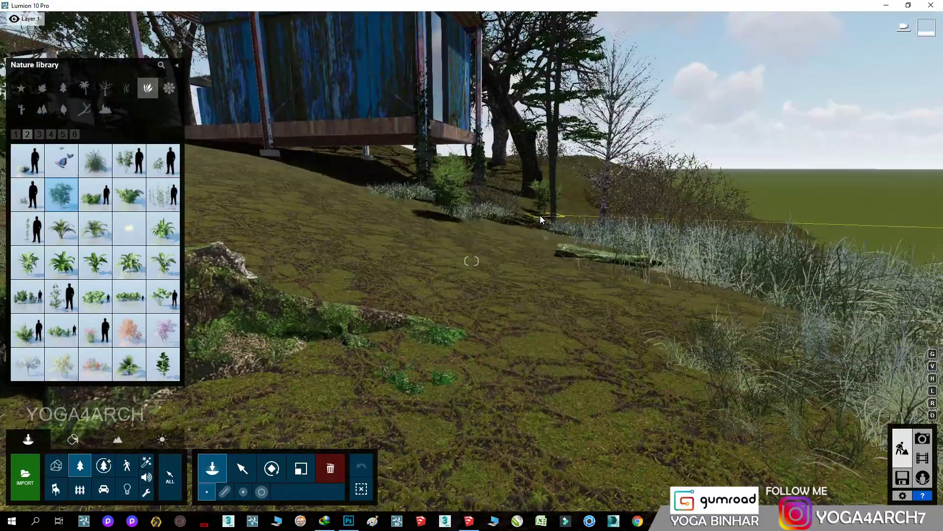
pyautogui.moveTo(503, 261); pyautogui.dragTo(223, 207, button='right')
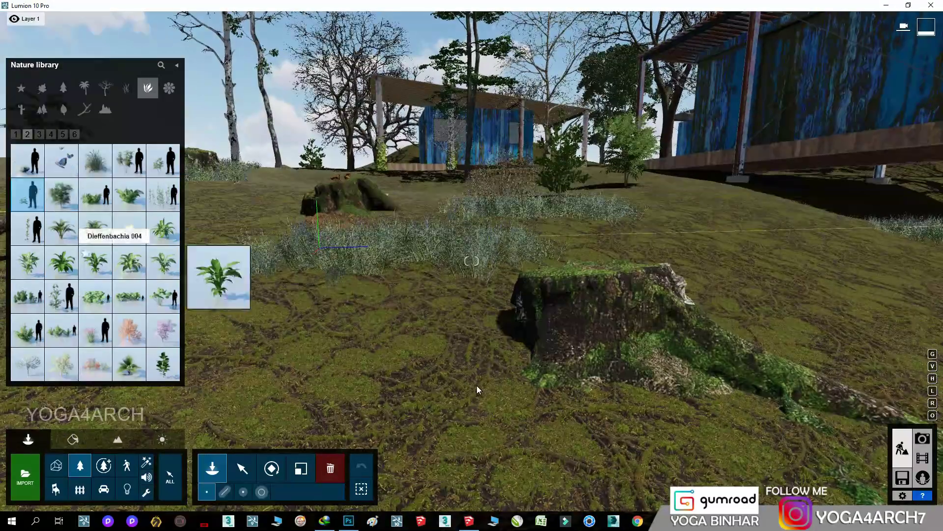
pyautogui.click(416, 319)
pyautogui.click(790, 333)
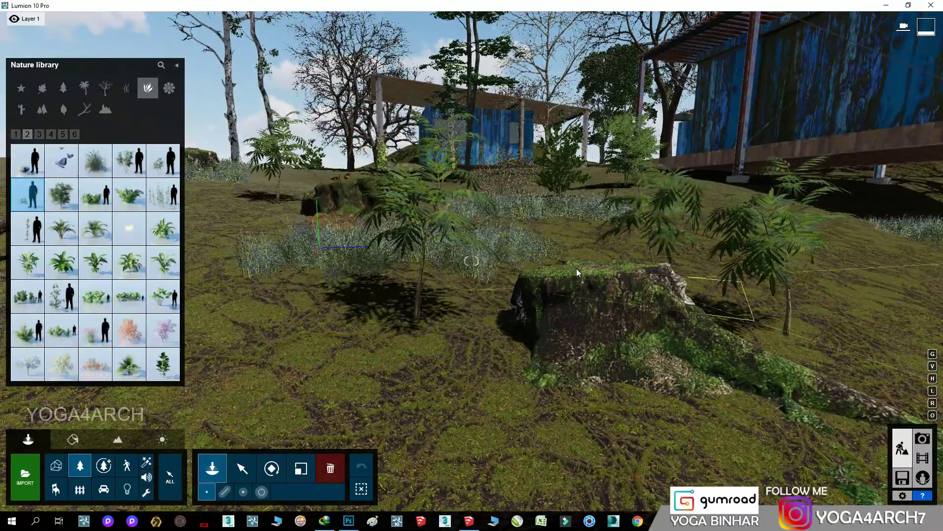
# Place three Cattail RT clumps around the stump and shrink the front one to a small tuft.
pyautogui.click(95, 160)
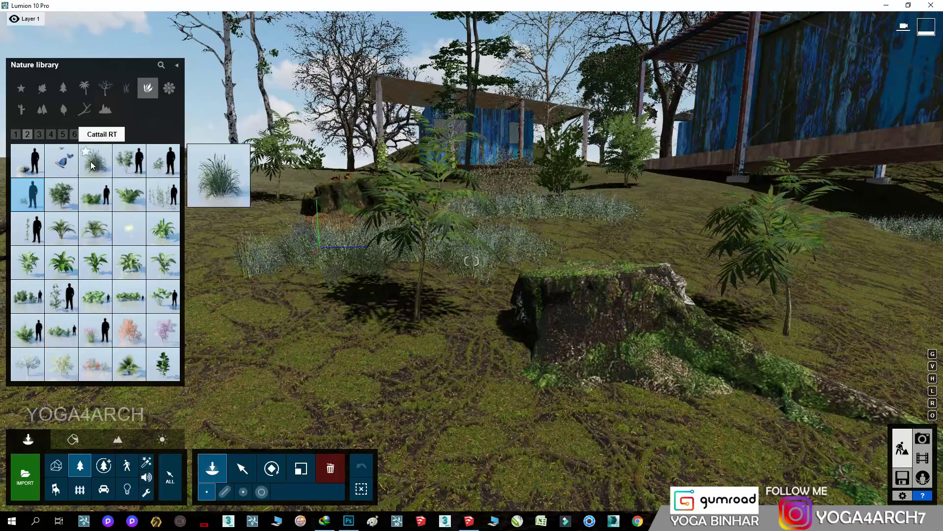
pyautogui.click(523, 260)
pyautogui.click(729, 195)
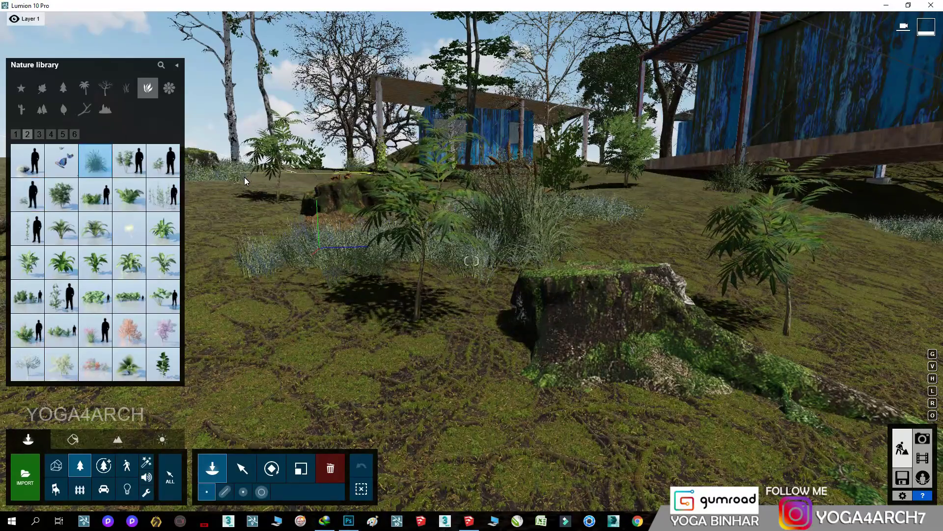
pyautogui.click(278, 231)
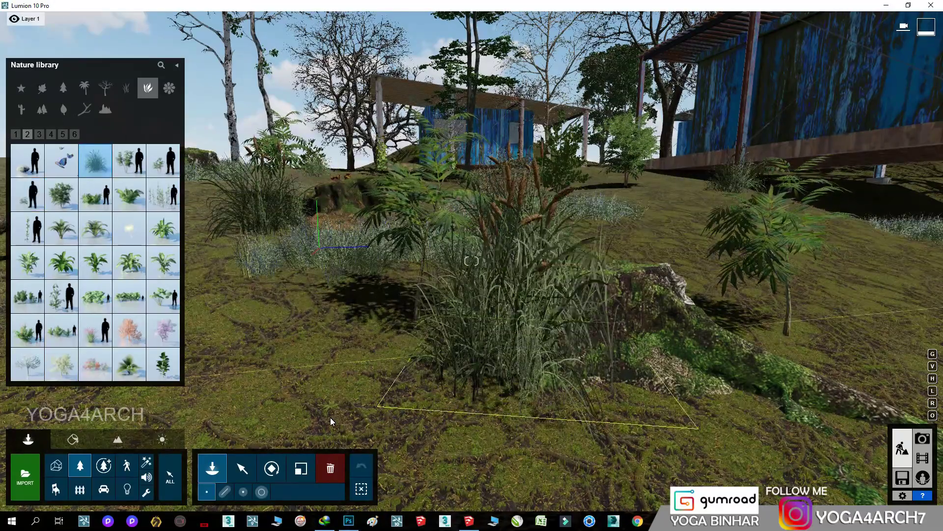
pyautogui.click(301, 468)
pyautogui.moveTo(506, 376); pyautogui.dragTo(532, 391)
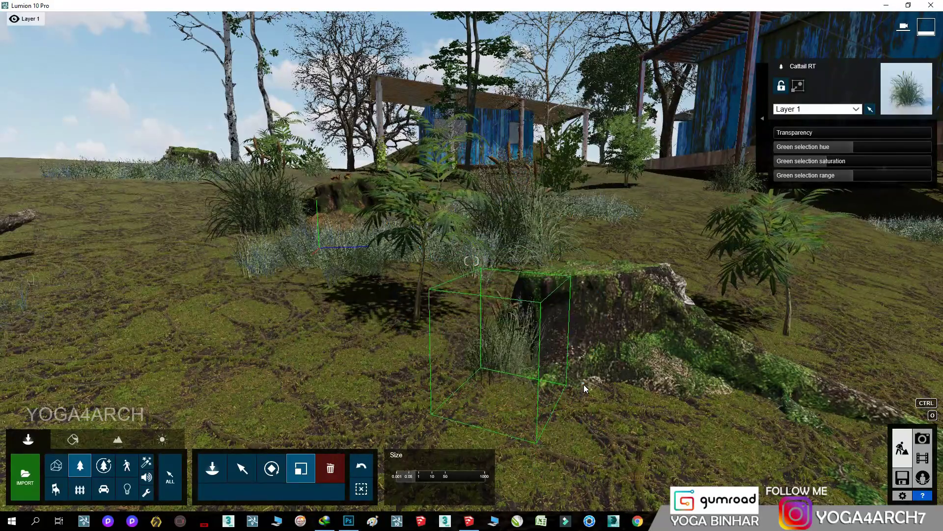
pyautogui.click(80, 465)
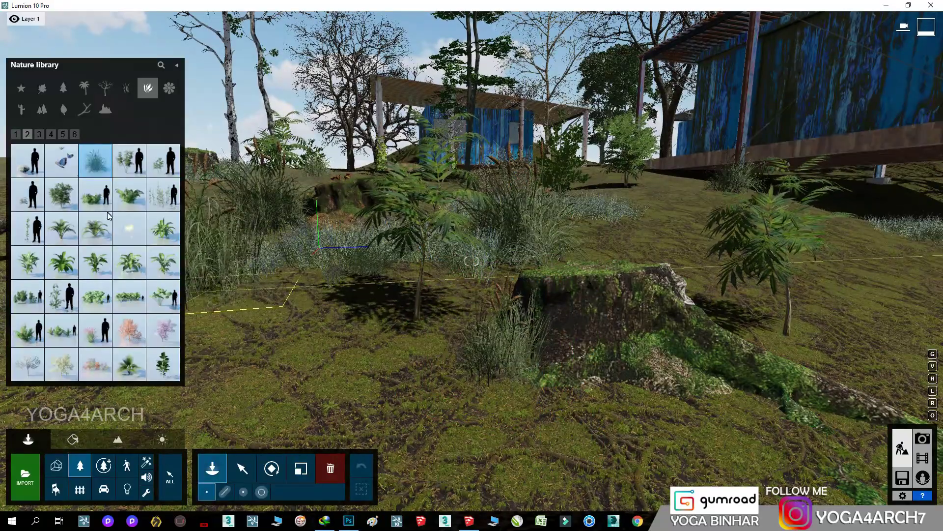
# Add a tall dry shrub, another grass and Thicket Cluster RT brush from later plant pages.
pyautogui.click(39, 135)
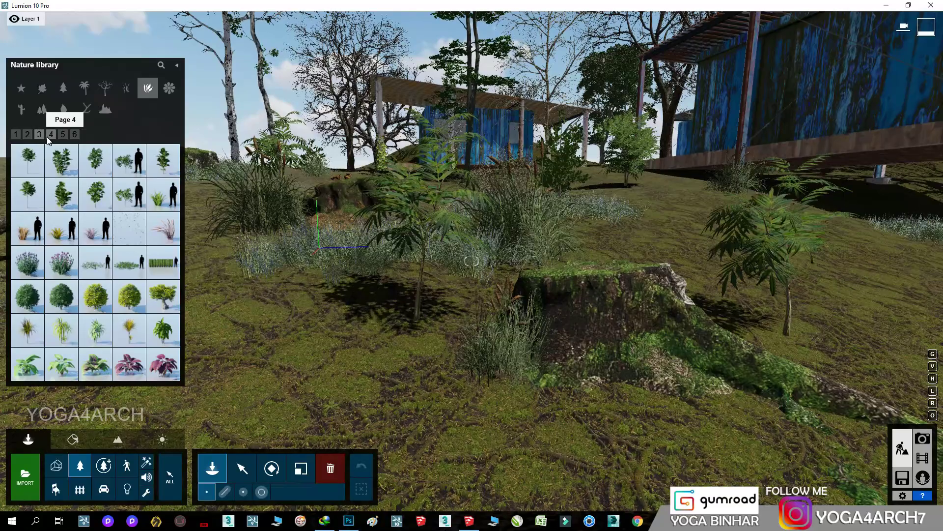
pyautogui.click(54, 139)
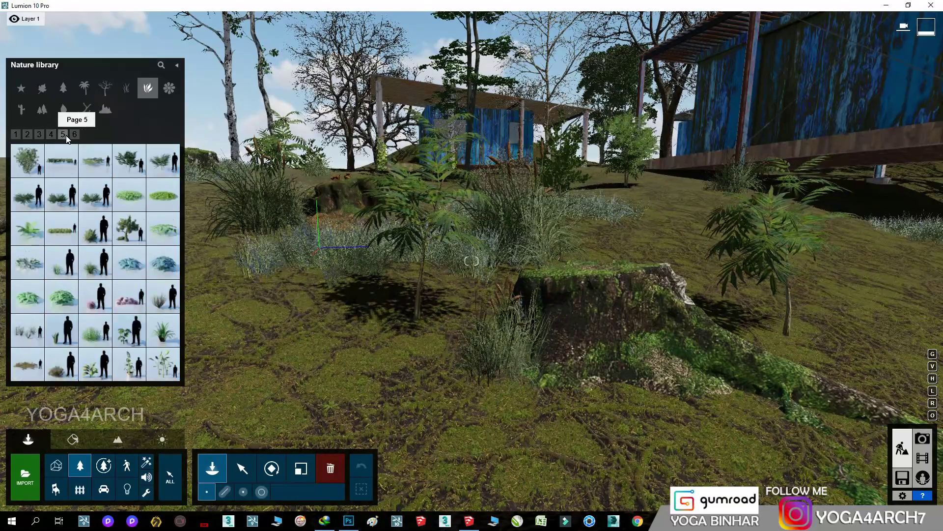
pyautogui.click(74, 134)
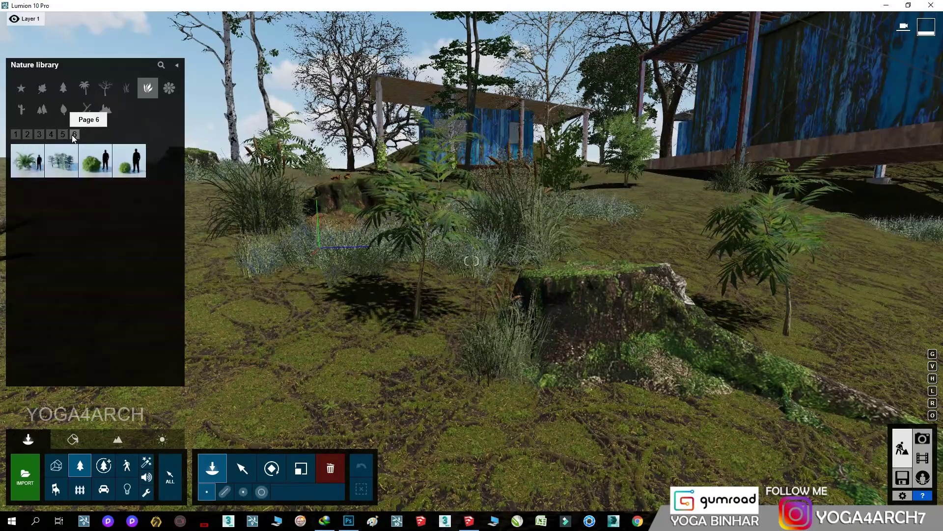
pyautogui.click(27, 330)
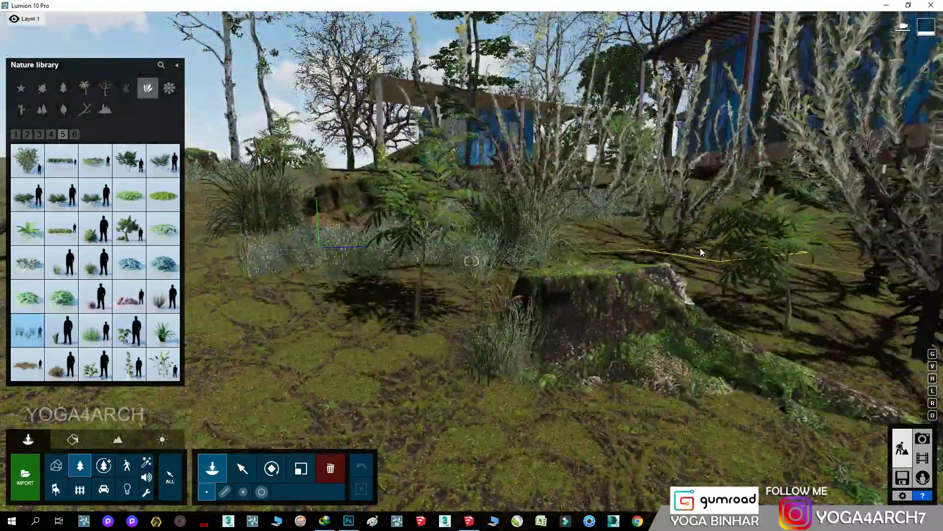
pyautogui.moveTo(701, 247); pyautogui.dragTo(603, 232, button='right')
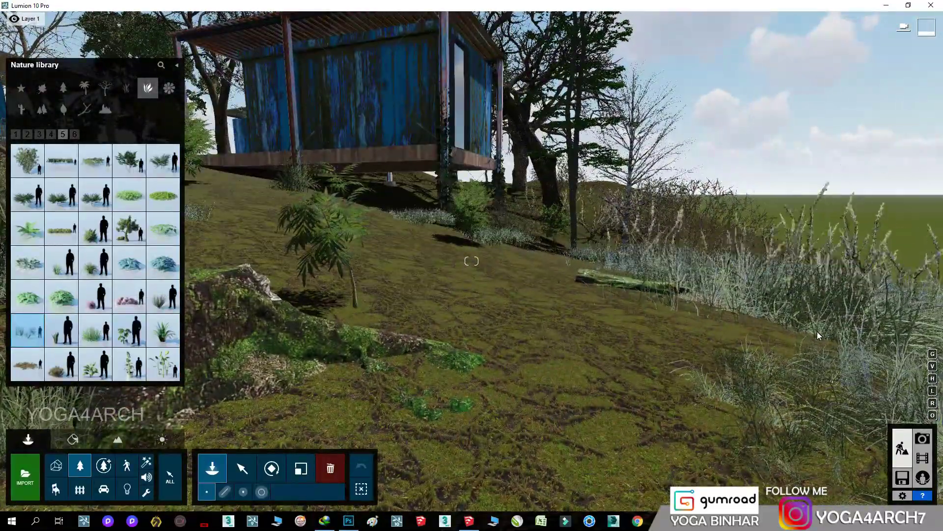
pyautogui.moveTo(758, 282)
pyautogui.mouseDown(button='right')
pyautogui.moveTo(588, 305)
pyautogui.moveTo(436, 289)
pyautogui.mouseUp(button='right')
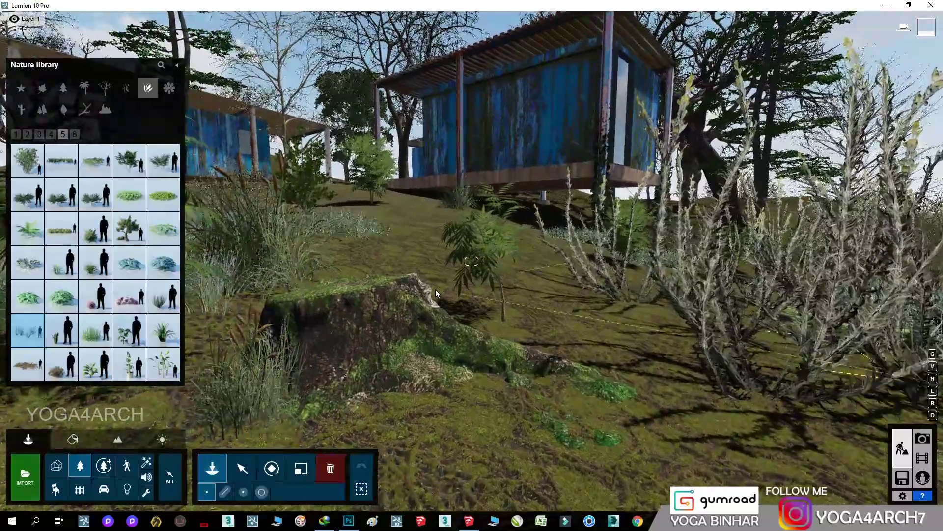
pyautogui.click(96, 228)
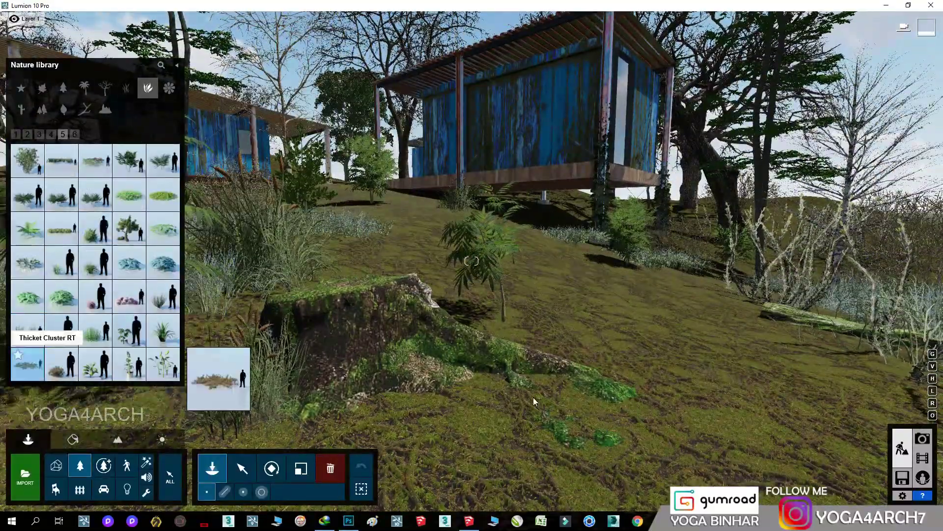
pyautogui.click(27, 363)
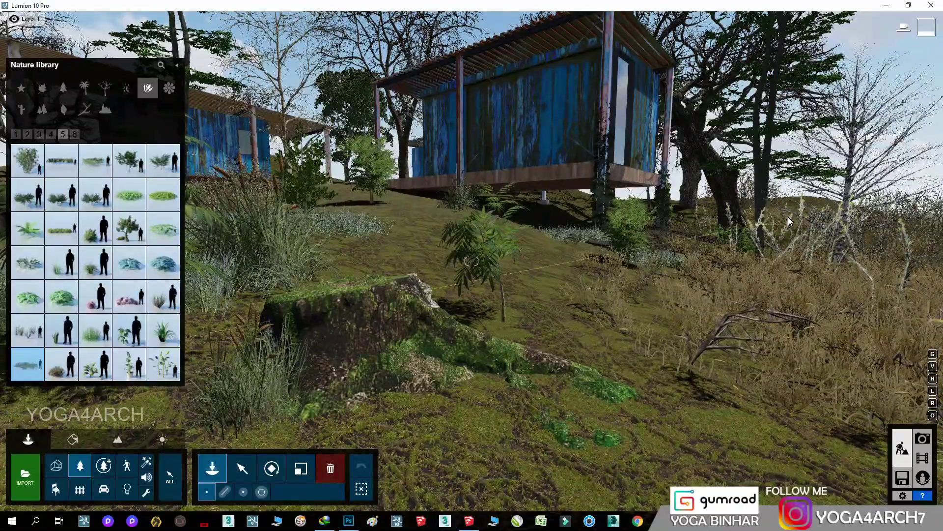
# Restore Photo 1's camera to refresh its preview, then return to Build mode.
pyautogui.moveTo(376, 205)
pyautogui.mouseDown(button='right')
pyautogui.moveTo(260, 187)
pyautogui.moveTo(330, 232)
pyautogui.mouseUp(button='right')
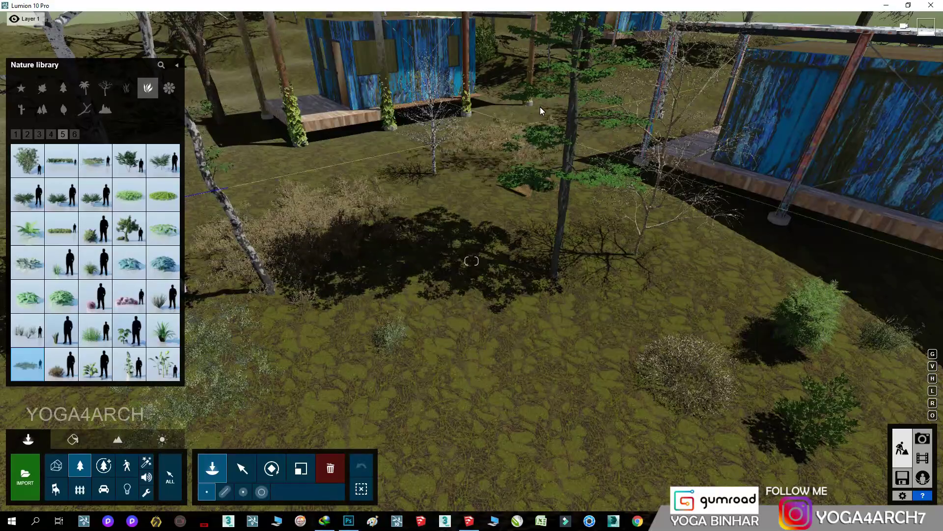
pyautogui.scroll(2, 541, 108)
pyautogui.moveTo(509, 149); pyautogui.dragTo(526, 138, button='right')
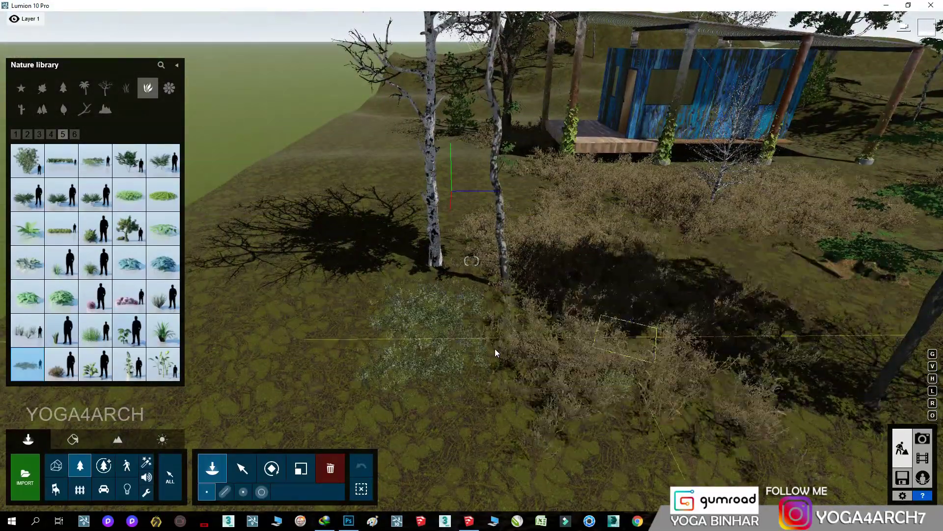
pyautogui.moveTo(732, 216); pyautogui.dragTo(426, 379, button='right')
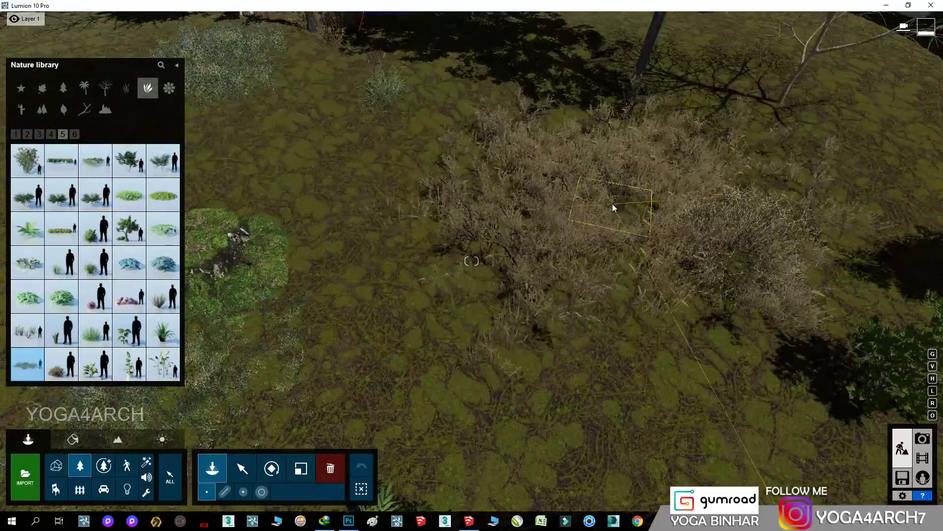
pyautogui.moveTo(578, 243); pyautogui.dragTo(864, 279, button='right')
pyautogui.click(923, 437)
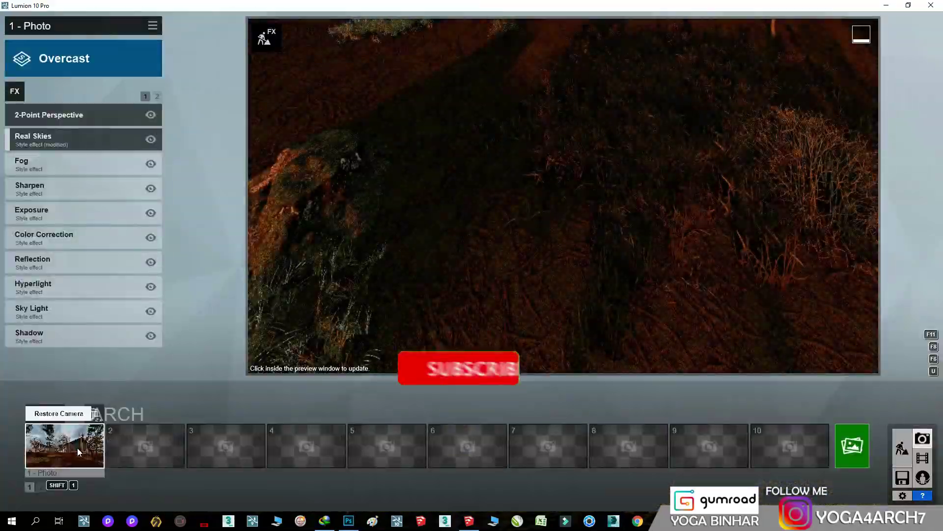
pyautogui.click(64, 445)
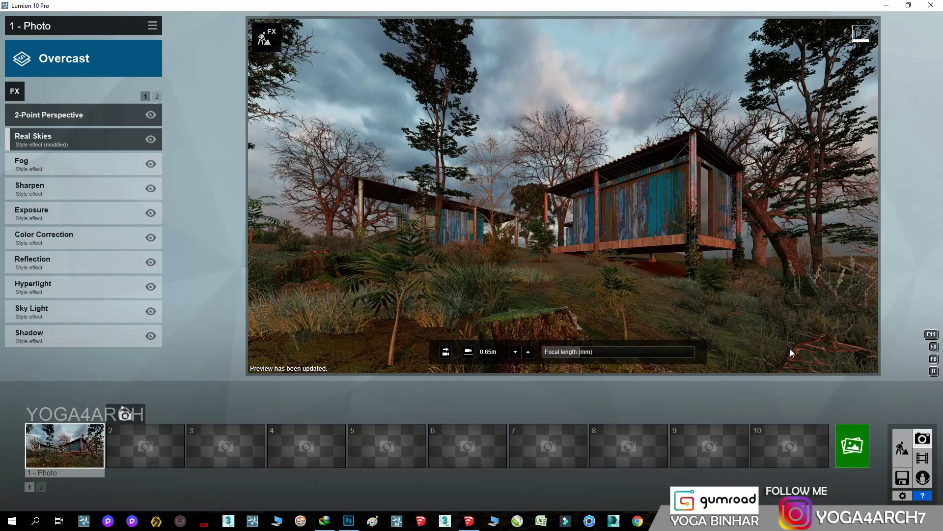
pyautogui.click(907, 441)
# Move the young tree left, pull the grass cluster forward, and shift the Chinese Mahonia left.
pyautogui.click(243, 467)
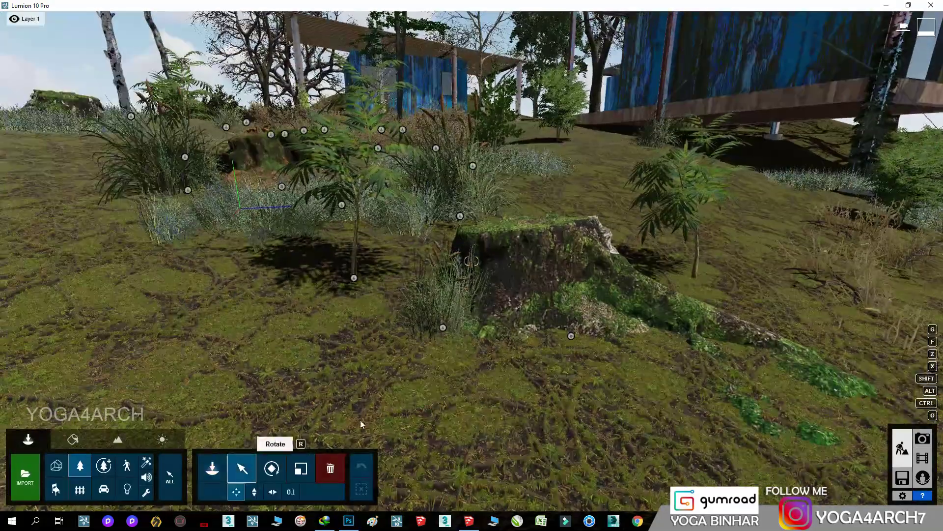
pyautogui.moveTo(355, 281); pyautogui.dragTo(91, 277)
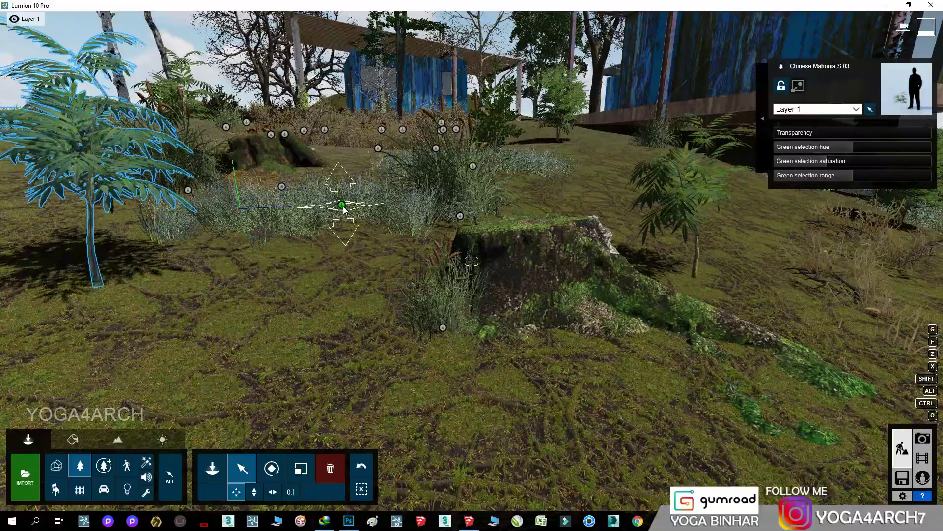
pyautogui.moveTo(306, 224); pyautogui.dragTo(211, 380)
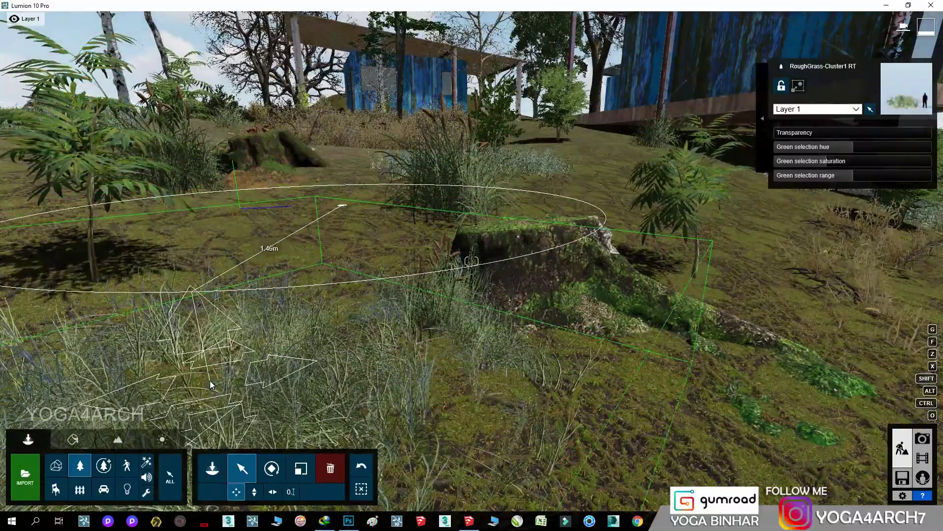
pyautogui.moveTo(210, 381)
pyautogui.mouseDown(button='right')
pyautogui.moveTo(284, 290)
pyautogui.moveTo(358, 294)
pyautogui.mouseUp(button='right')
pyautogui.moveTo(639, 268)
pyautogui.mouseDown()
pyautogui.moveTo(574, 280)
pyautogui.moveTo(607, 283)
pyautogui.mouseUp()
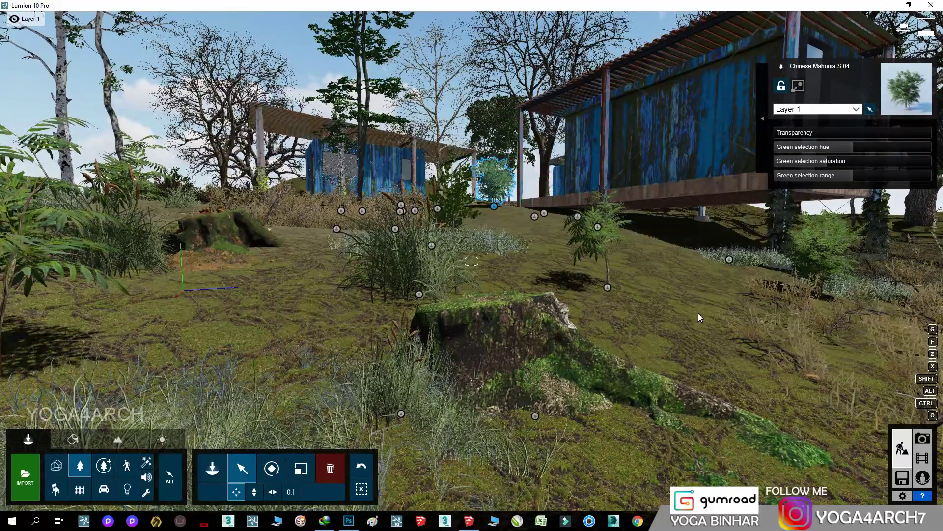
# Check the composition in Photo mode, then open the terrain's Evermotion Roots material.
pyautogui.click(906, 432)
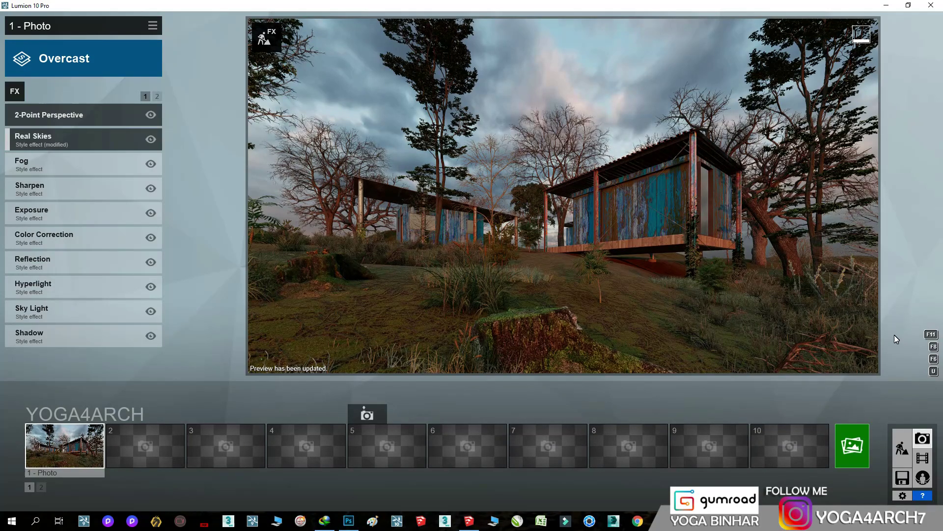
pyautogui.click(902, 448)
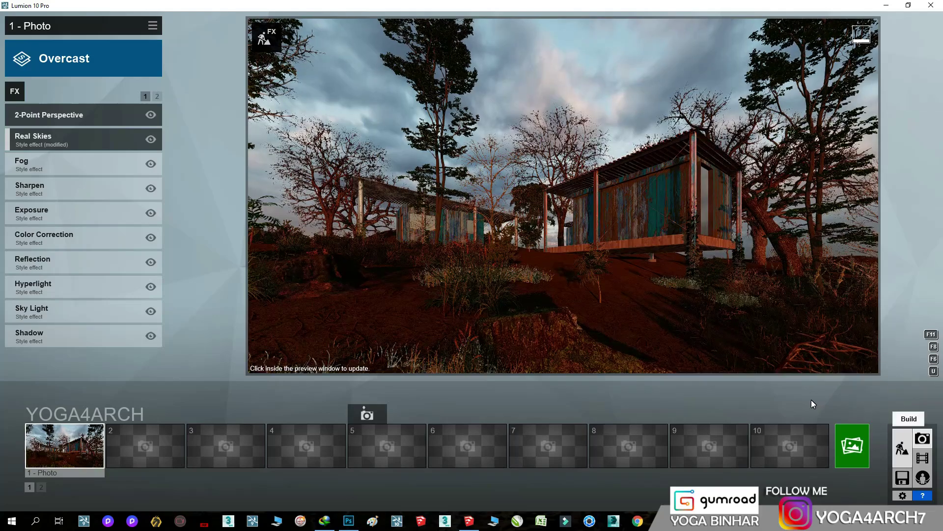
pyautogui.click(72, 439)
pyautogui.click(139, 384)
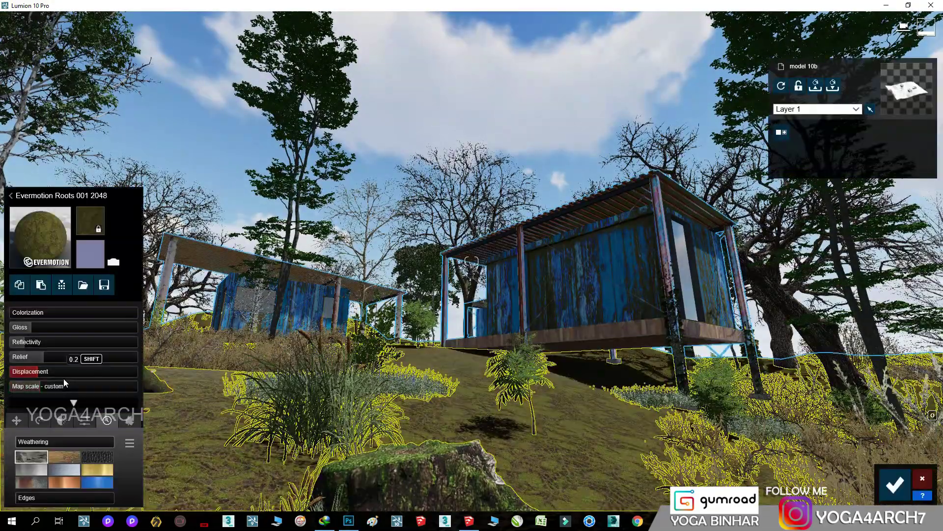
# Lower the terrain material's displacement to 0.3 and save the material.
pyautogui.click(104, 372)
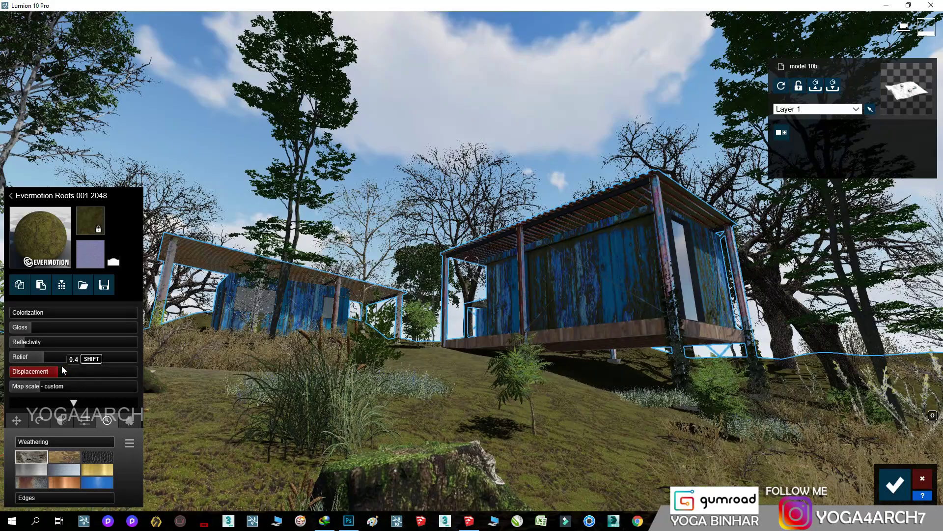
pyautogui.moveTo(90, 372); pyautogui.dragTo(66, 368)
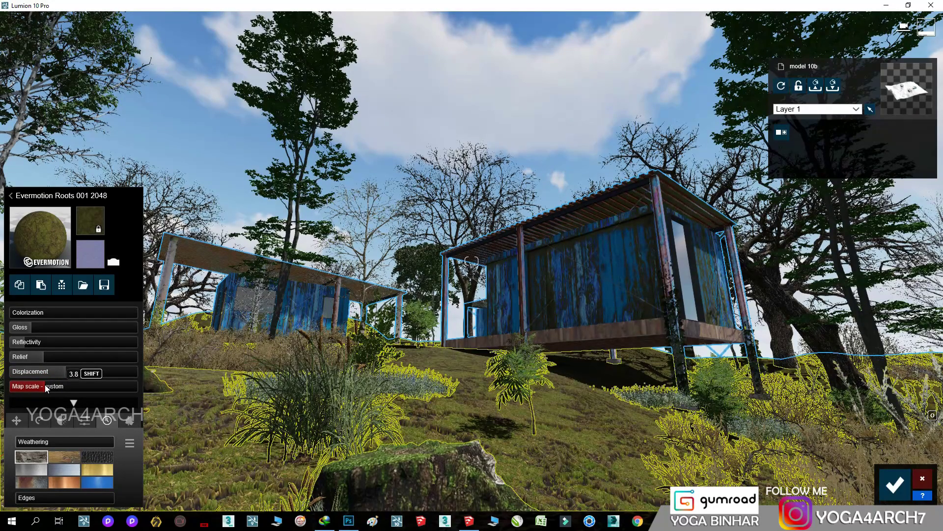
pyautogui.click(51, 370)
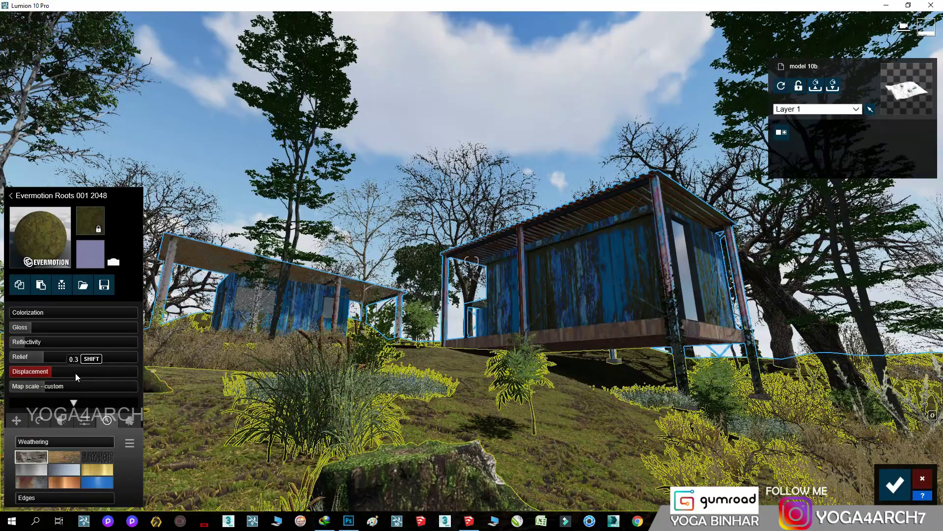
pyautogui.click(895, 485)
# Place Leafless Tree 009 from the Nature library's leafless trees and view it in Photo mode.
pyautogui.moveTo(597, 335); pyautogui.dragTo(598, 373, button='right')
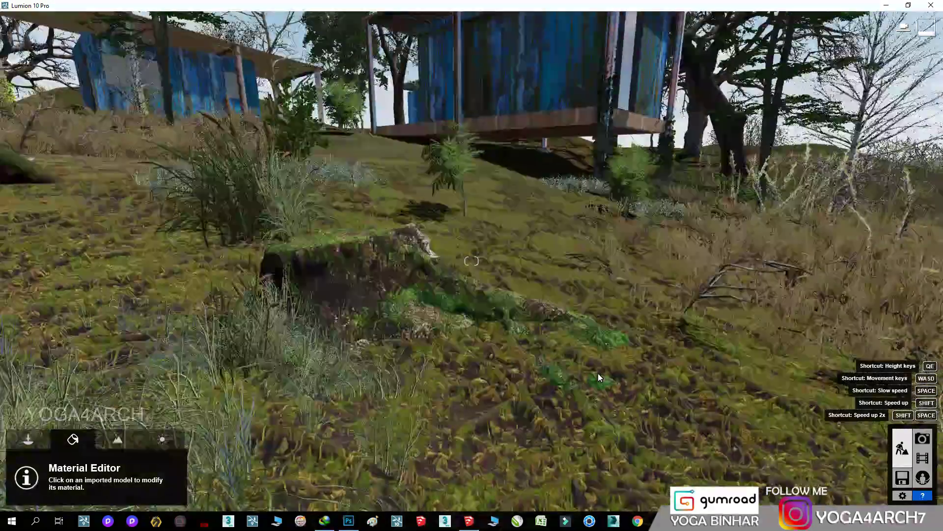
pyautogui.scroll(-5, 597, 373)
pyautogui.click(28, 439)
pyautogui.click(103, 465)
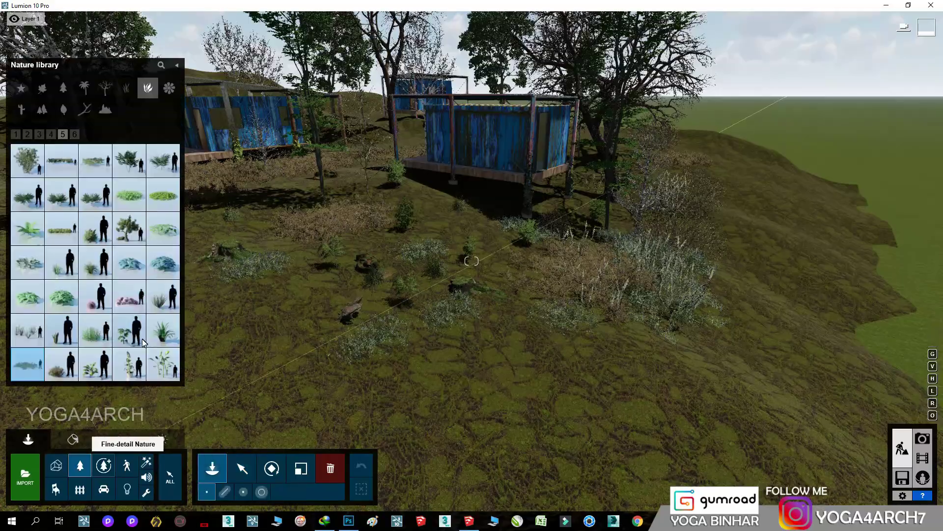
pyautogui.click(102, 87)
pyautogui.moveTo(61, 226)
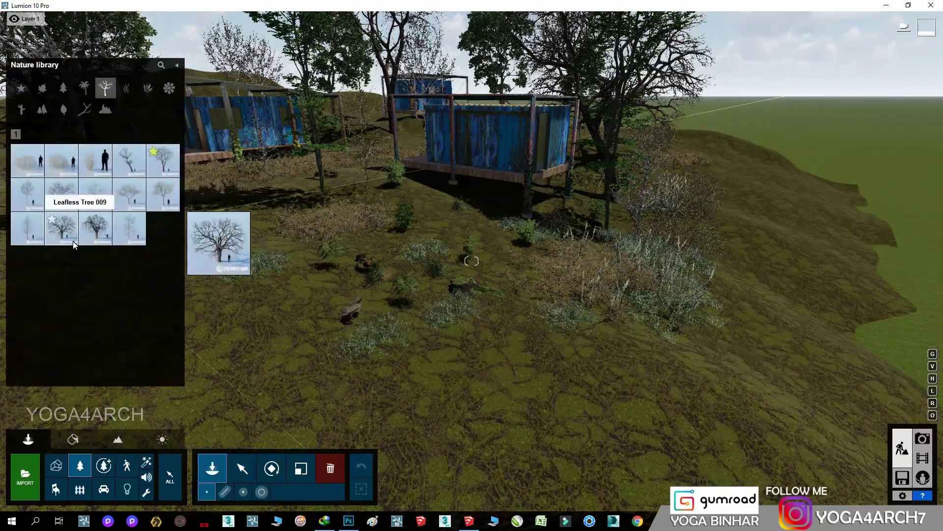
pyautogui.click(67, 234)
pyautogui.scroll(-3, 544, 356)
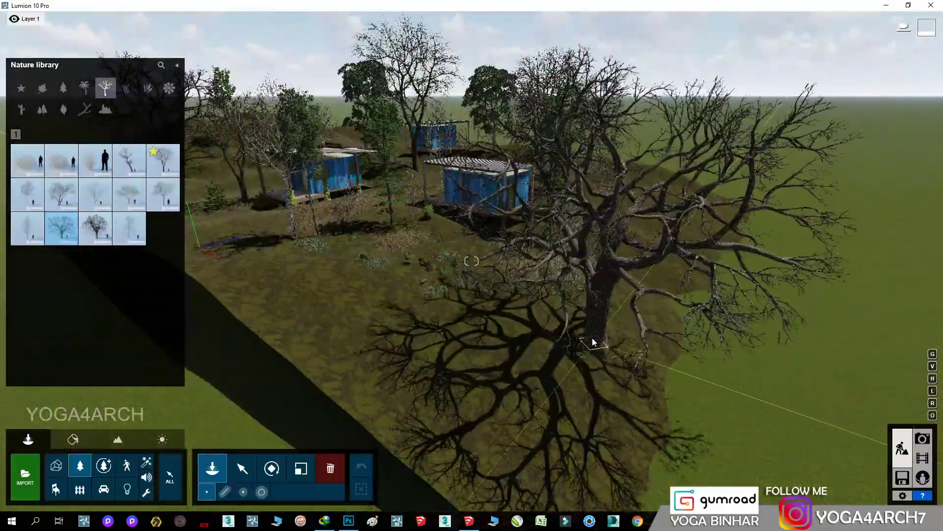
pyautogui.click(923, 438)
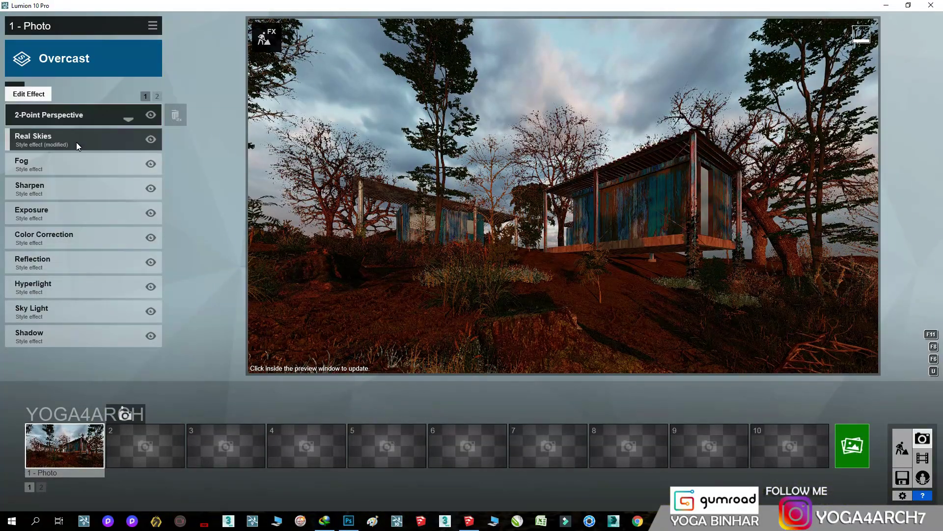
# Set the Real Skies heading to about 97° after trying 23.4°.
pyautogui.click(76, 143)
pyautogui.moveTo(111, 174); pyautogui.dragTo(96, 170)
pyautogui.click(585, 259)
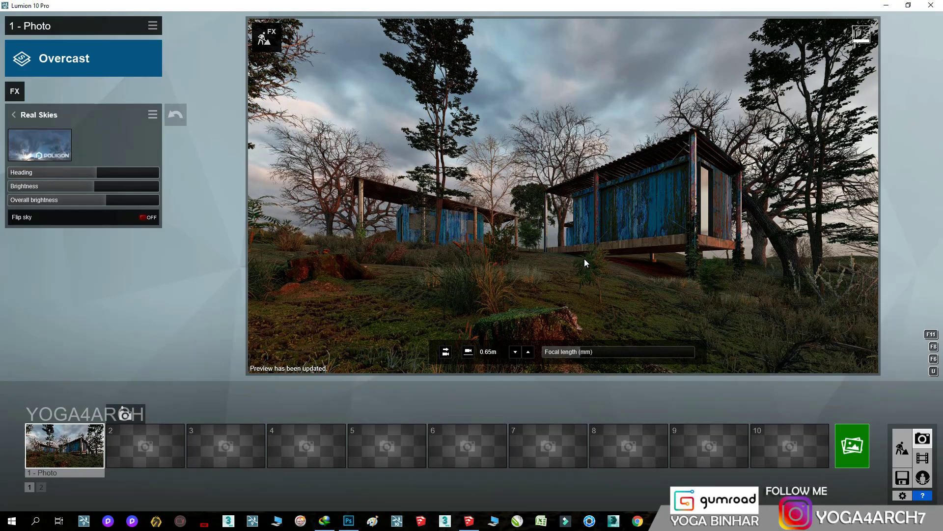
pyautogui.moveTo(102, 177); pyautogui.dragTo(132, 177)
pyautogui.click(667, 276)
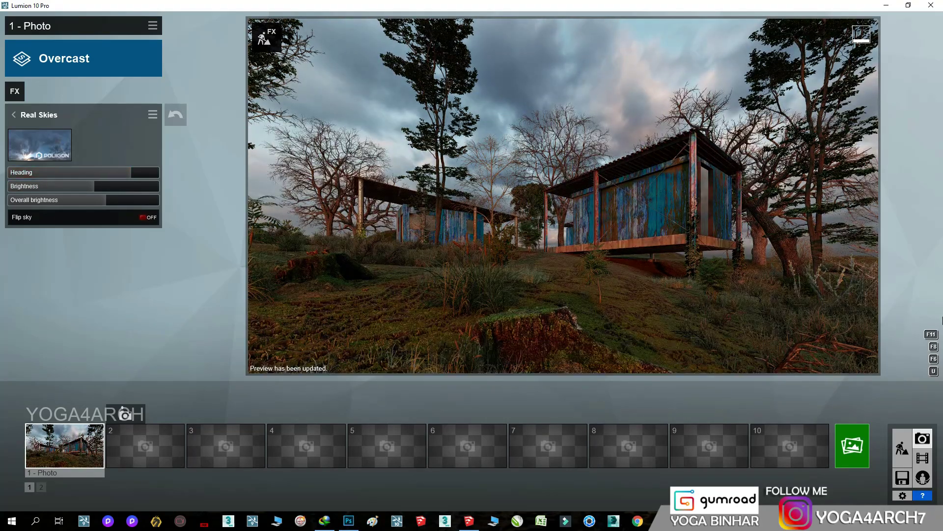
# Tilt Photo 1's camera slightly, refresh the preview, and return to Build mode.
pyautogui.moveTo(762, 315); pyautogui.dragTo(762, 282, button='right')
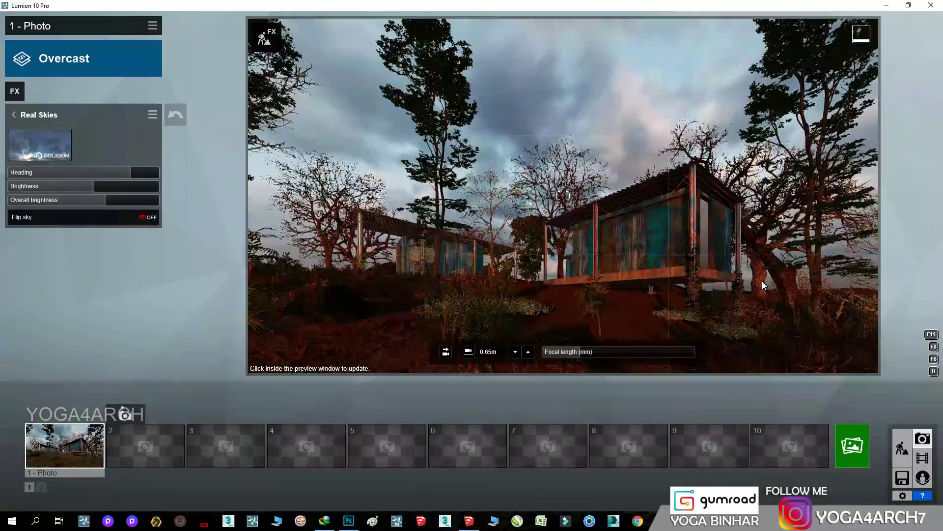
pyautogui.click(762, 281)
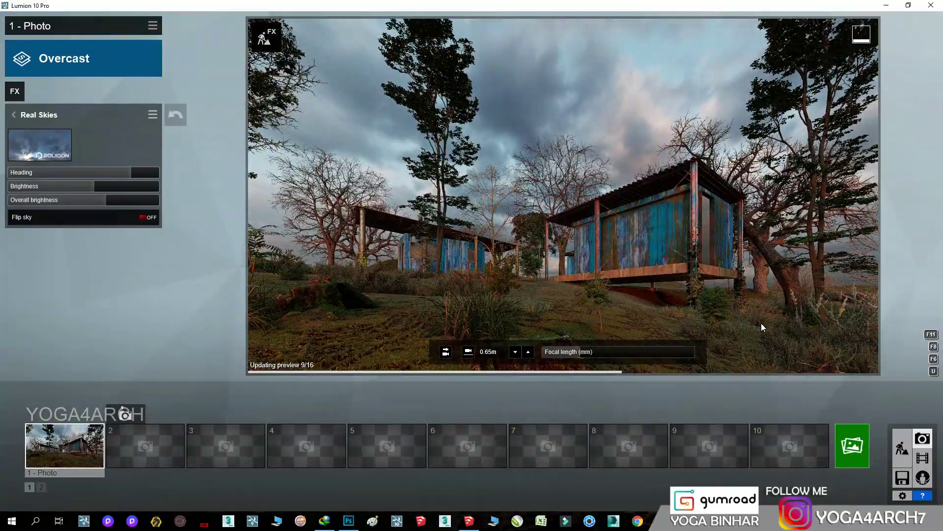
pyautogui.moveTo(762, 322); pyautogui.dragTo(758, 282, button='right')
pyautogui.click(759, 282)
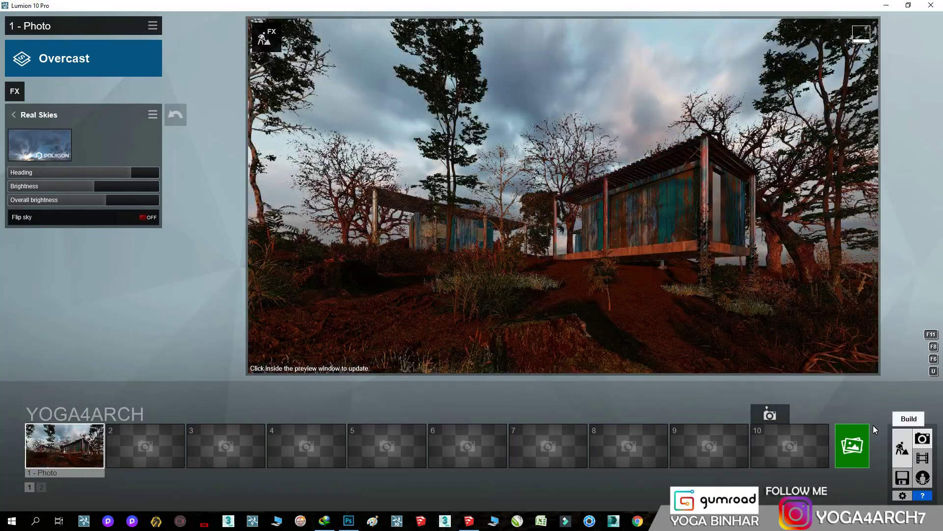
pyautogui.click(857, 435)
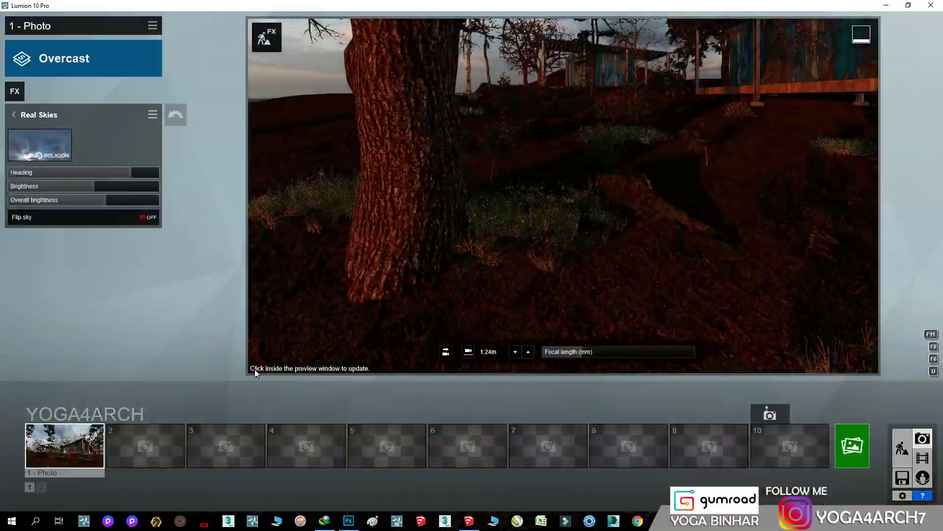
# Refresh Photo 1's preview, then select the large leafless tree and check it in Photo mode.
pyautogui.click(75, 450)
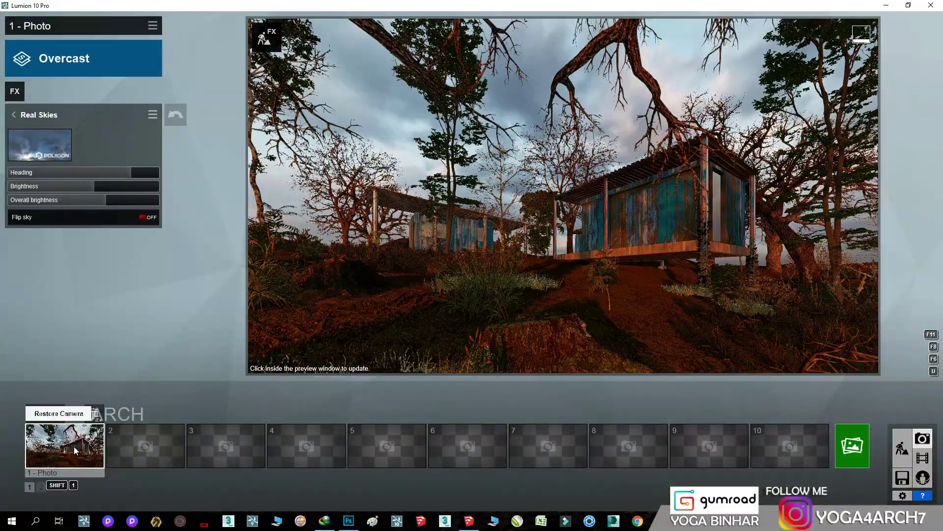
pyautogui.click(558, 275)
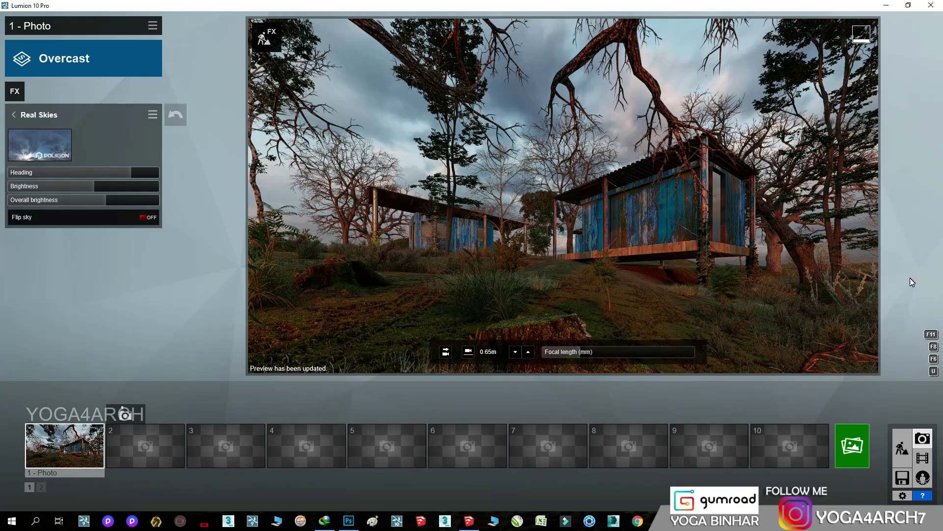
pyautogui.click(902, 448)
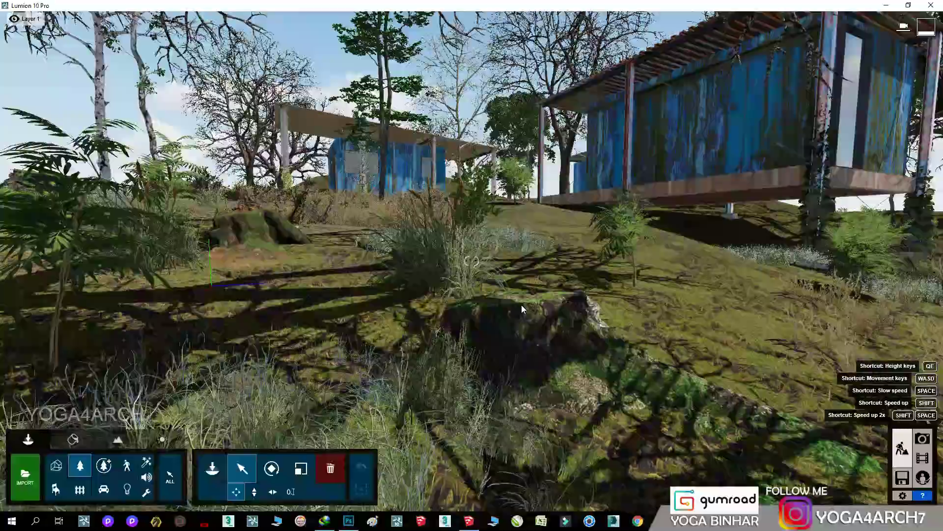
pyautogui.click(406, 317)
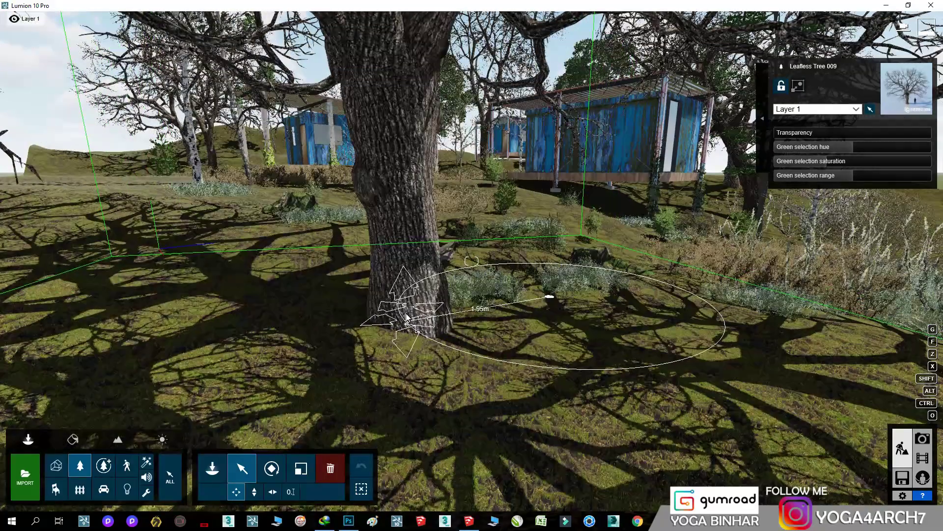
pyautogui.click(923, 438)
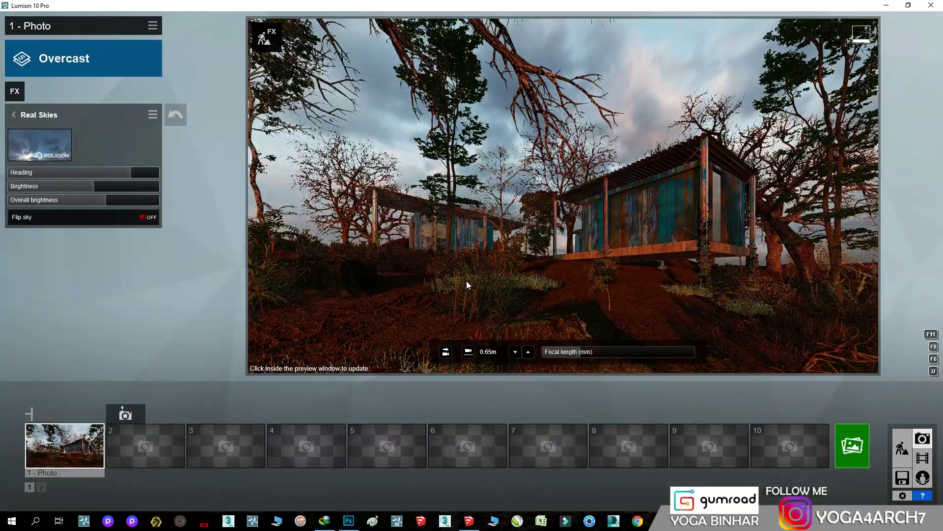
pyautogui.click(911, 447)
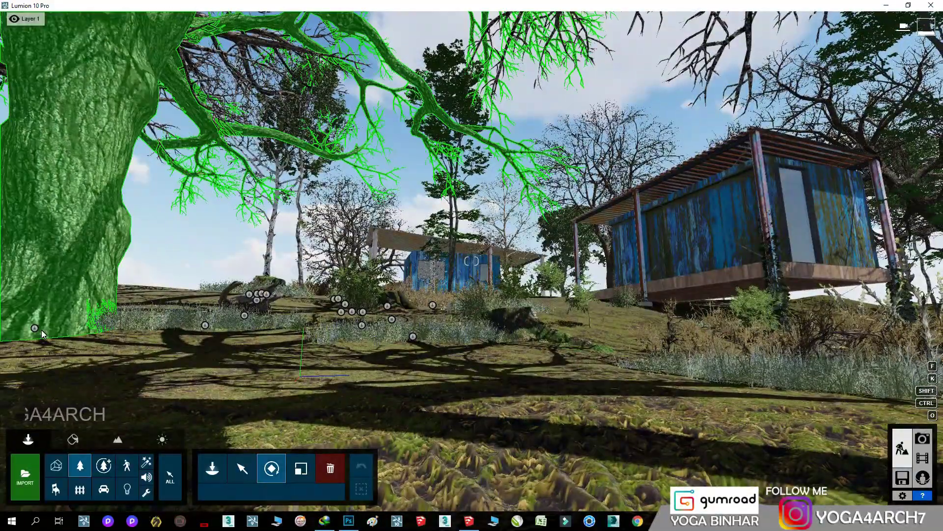
# Keep comparing Leafless Tree 009 against the photo, then pull back to an overhead view.
pyautogui.click(41, 329)
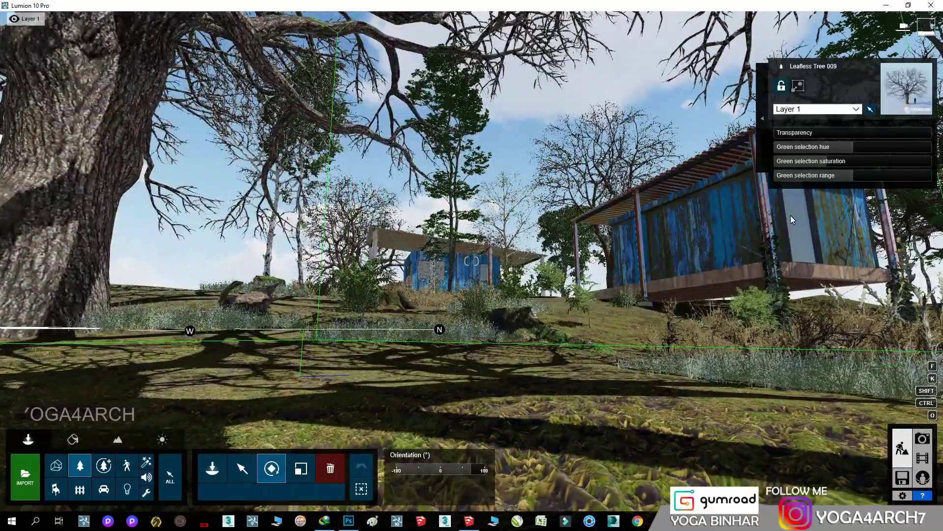
pyautogui.click(922, 438)
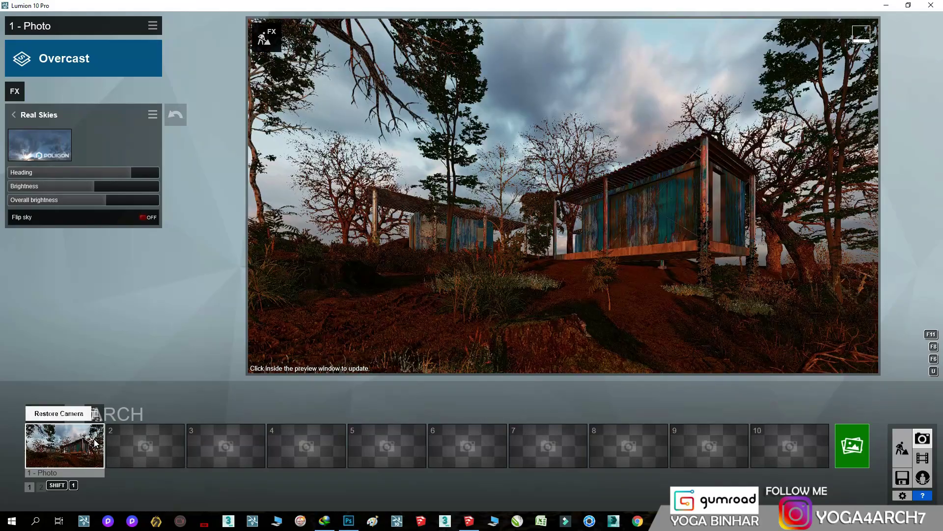
pyautogui.click(906, 450)
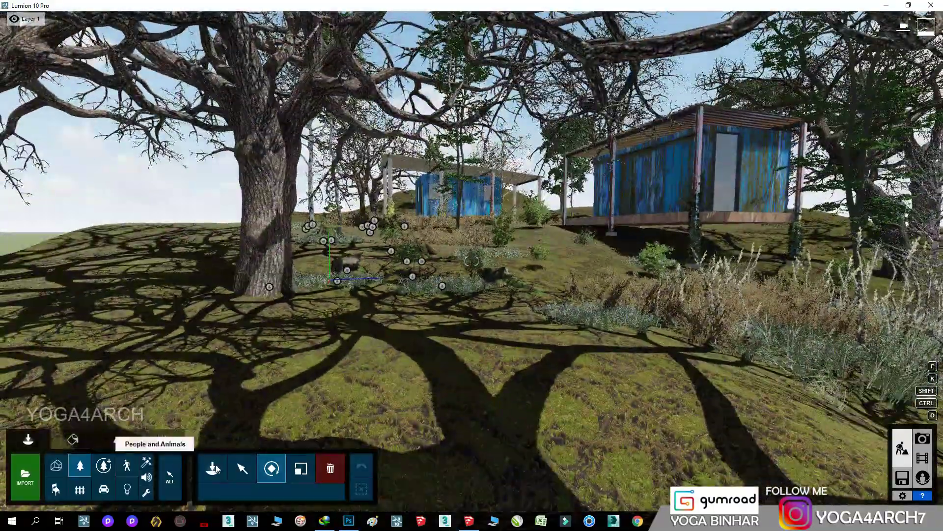
pyautogui.click(240, 332)
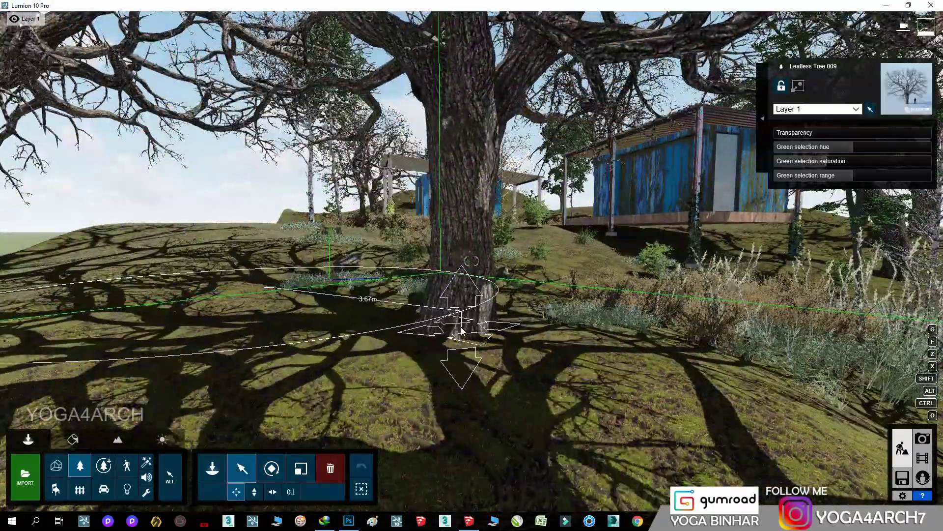
pyautogui.click(923, 443)
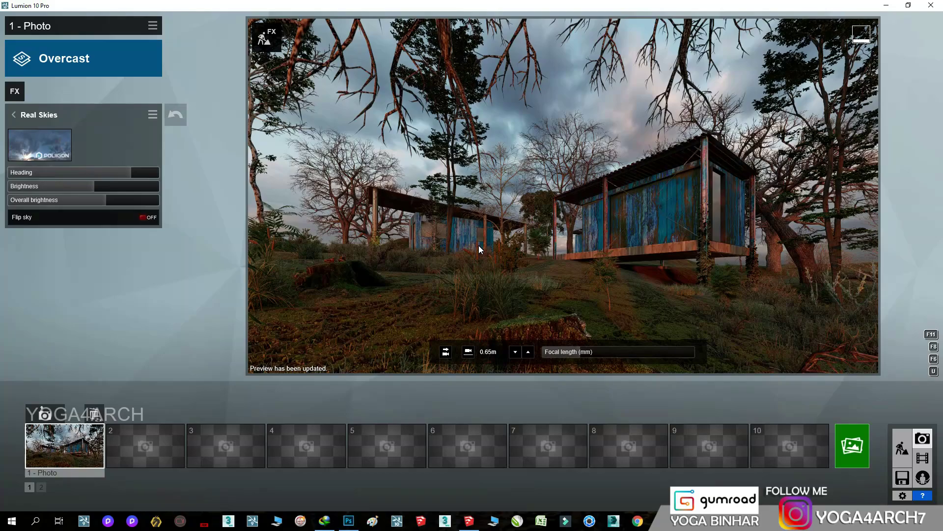
pyautogui.click(902, 448)
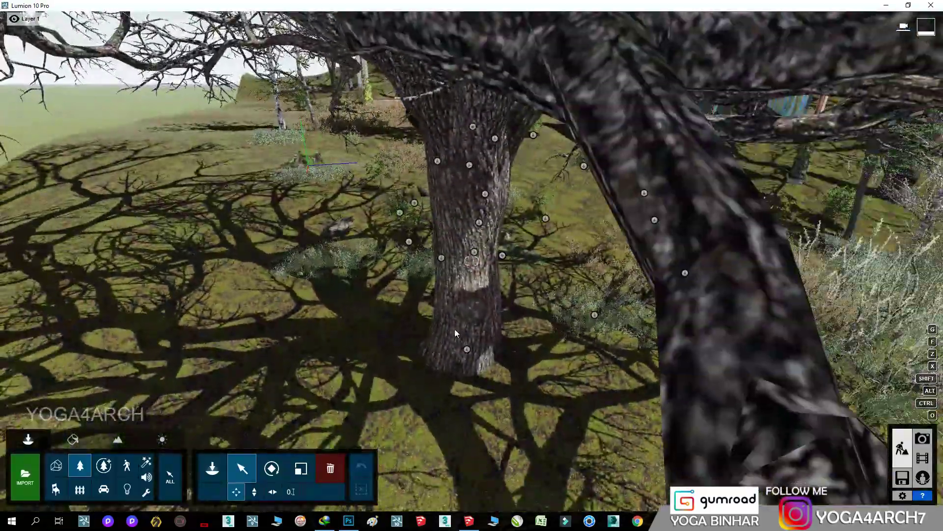
pyautogui.click(456, 334)
pyautogui.scroll(-10, 347, 334)
pyautogui.moveTo(721, 326)
pyautogui.mouseDown(button='right')
pyautogui.moveTo(584, 355)
pyautogui.moveTo(439, 299)
pyautogui.moveTo(400, 295)
pyautogui.mouseUp(button='right')
pyautogui.scroll(3, 439, 299)
# Paint conifers, including AlaskaCedar, across the grass to the right of the cabins.
pyautogui.scroll(3, 554, 274)
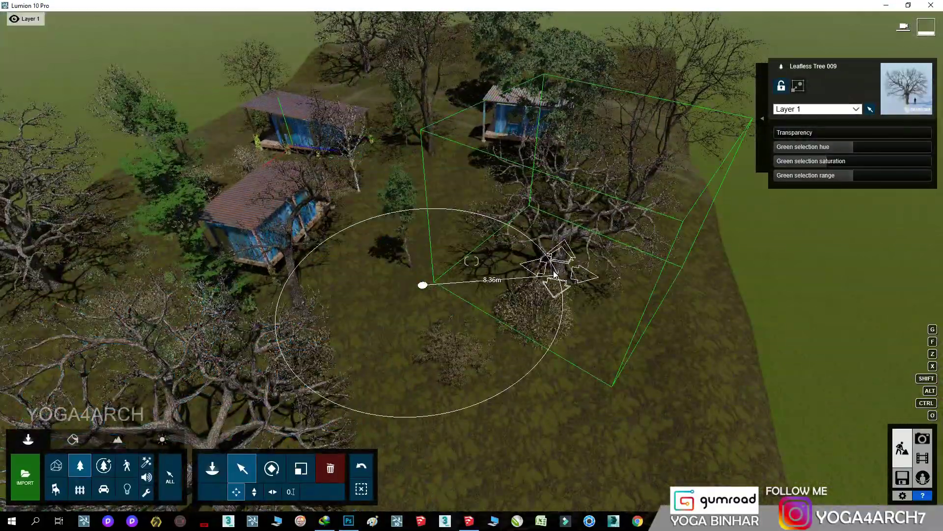
pyautogui.scroll(-5, 445, 308)
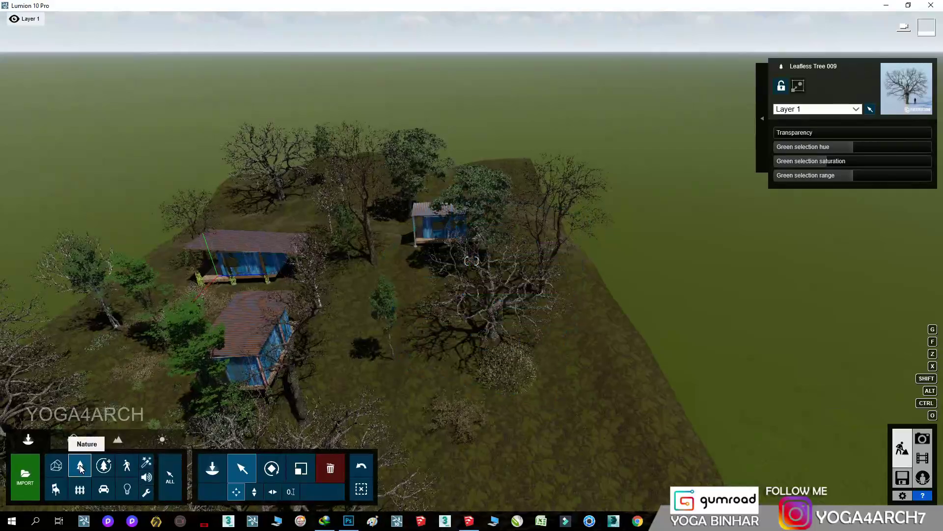
pyautogui.click(80, 468)
pyautogui.click(63, 89)
pyautogui.moveTo(129, 194)
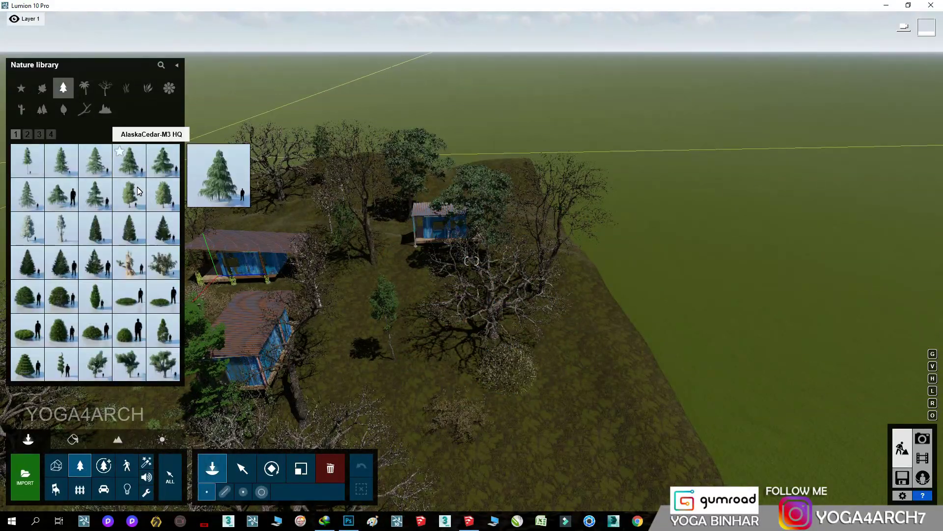
pyautogui.click(274, 479)
pyautogui.moveTo(720, 256); pyautogui.dragTo(651, 107)
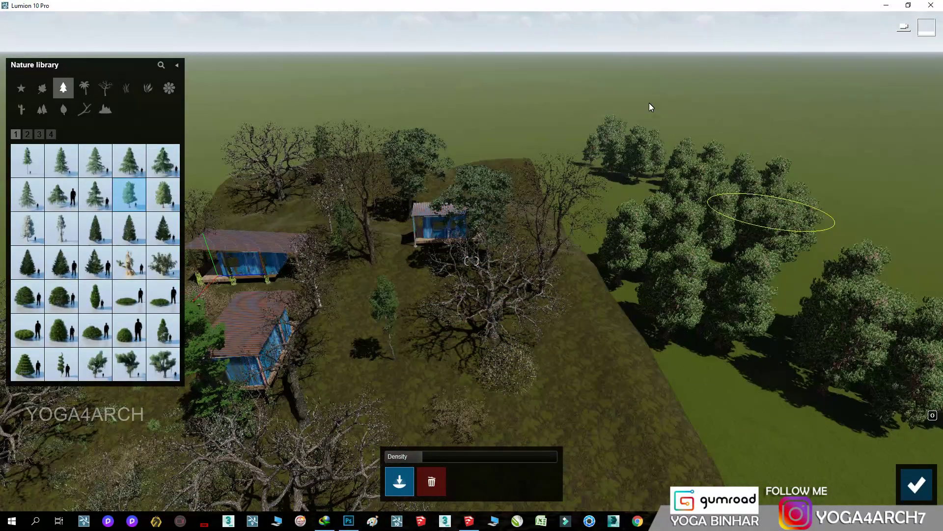
pyautogui.click(34, 163)
pyautogui.moveTo(788, 431); pyautogui.dragTo(902, 253)
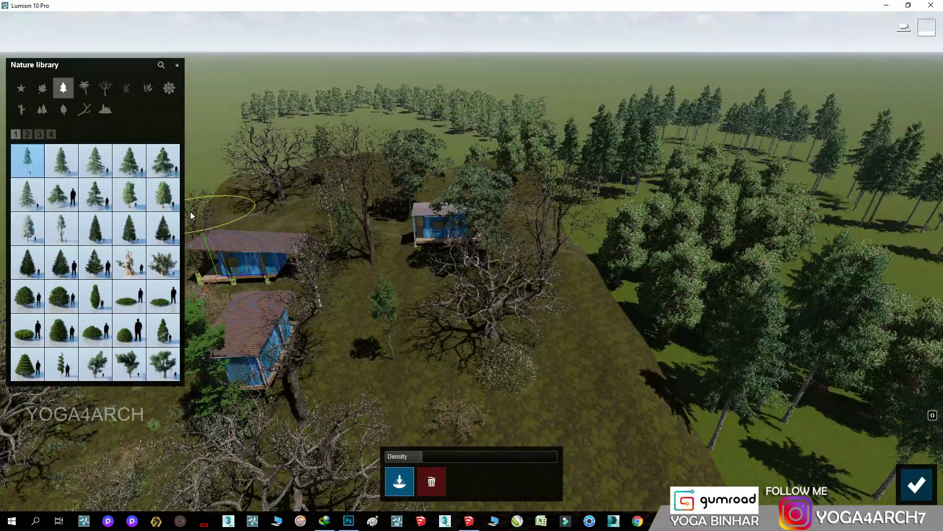
pyautogui.click(61, 228)
pyautogui.click(756, 170)
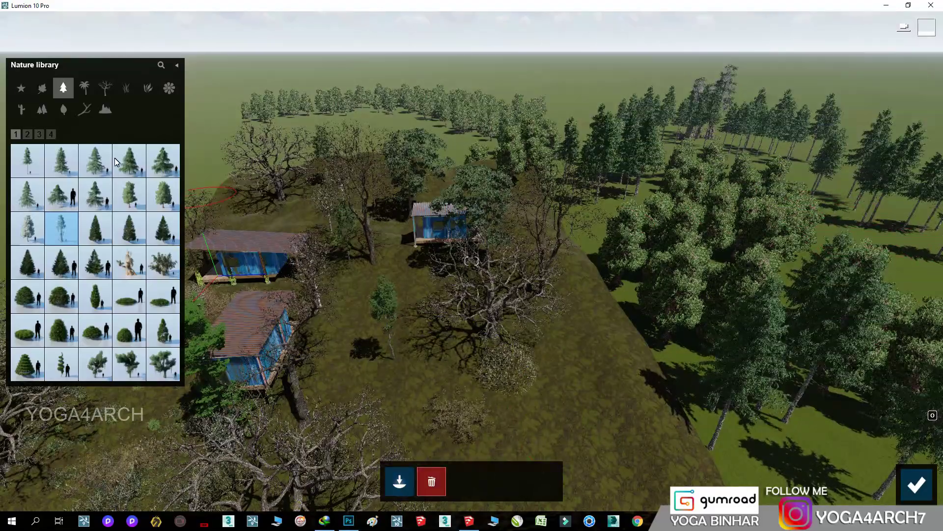
# Paint JapaneseFalseCypress and EasternWhitePine trees, erase some tall pines, confirm, and restore Photo 1's view.
pyautogui.click(28, 135)
pyautogui.click(34, 230)
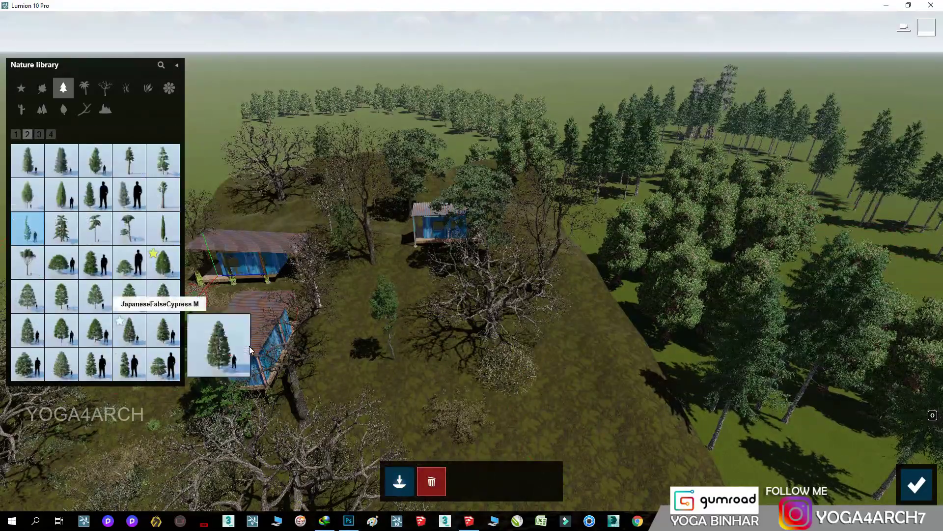
pyautogui.click(402, 480)
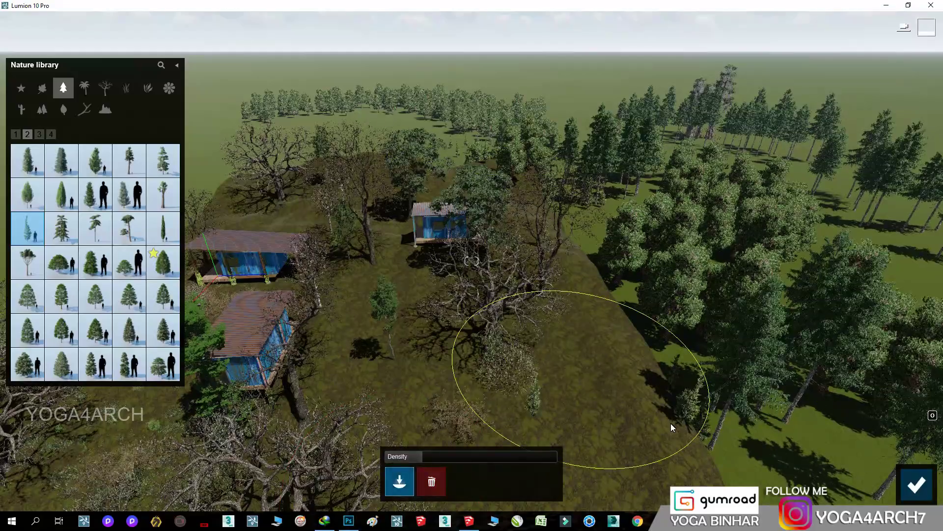
pyautogui.click(163, 160)
pyautogui.click(614, 304)
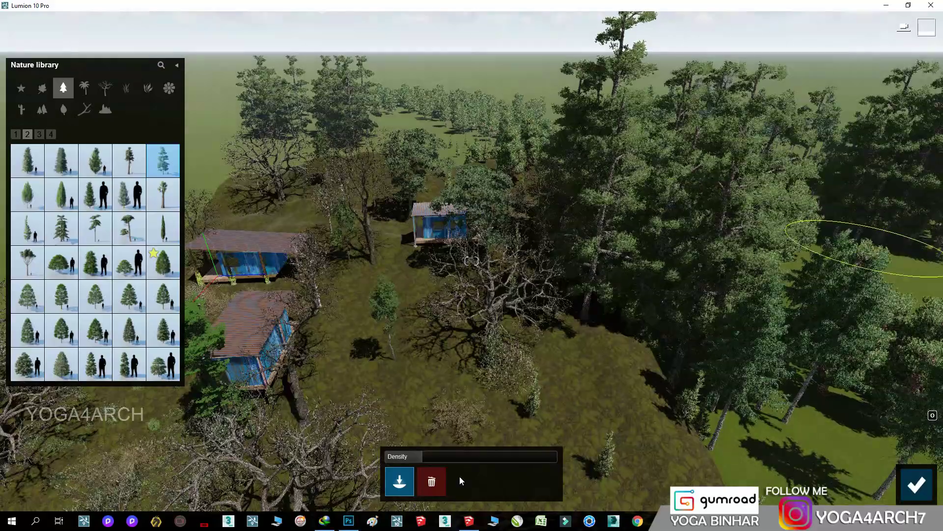
pyautogui.click(432, 481)
pyautogui.click(688, 300)
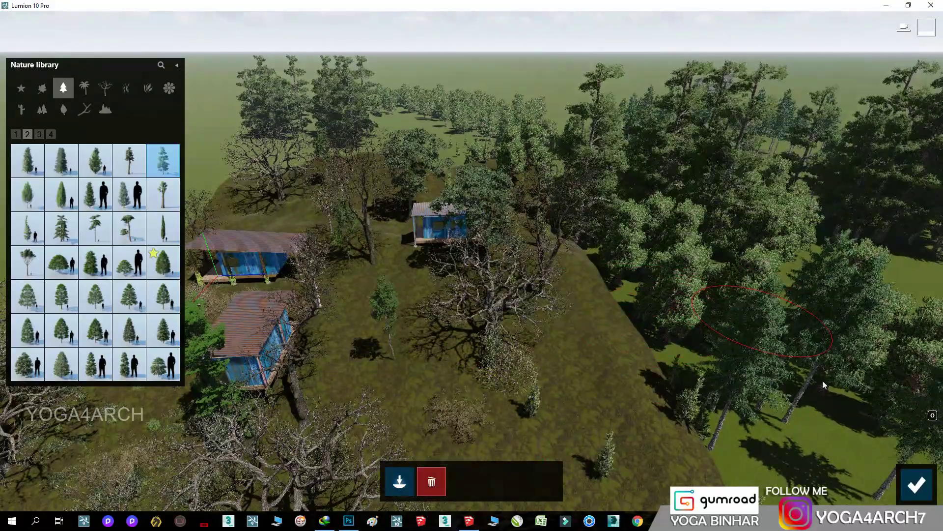
pyautogui.click(917, 484)
pyautogui.click(923, 439)
pyautogui.click(101, 445)
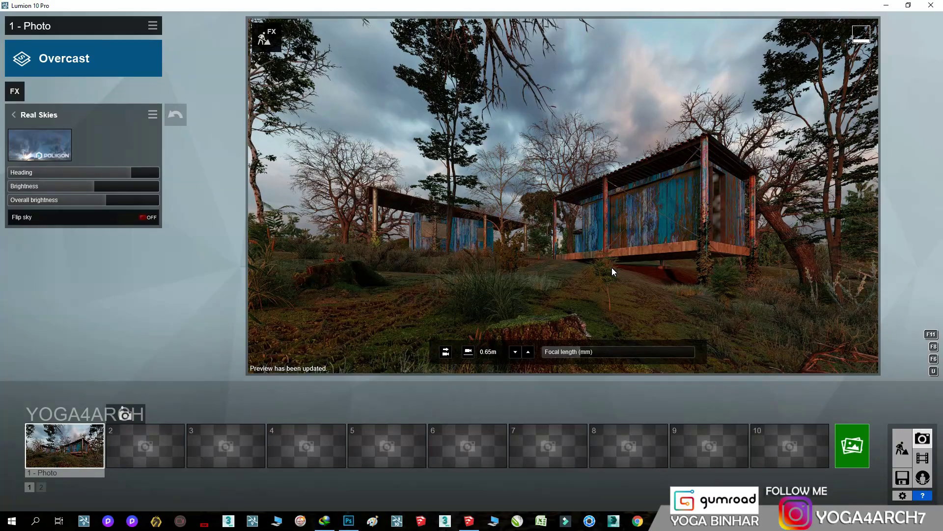
# Add a Fog effect with density 1.5, more falloff and a light-blue tint.
pyautogui.click(22, 94)
pyautogui.click(677, 107)
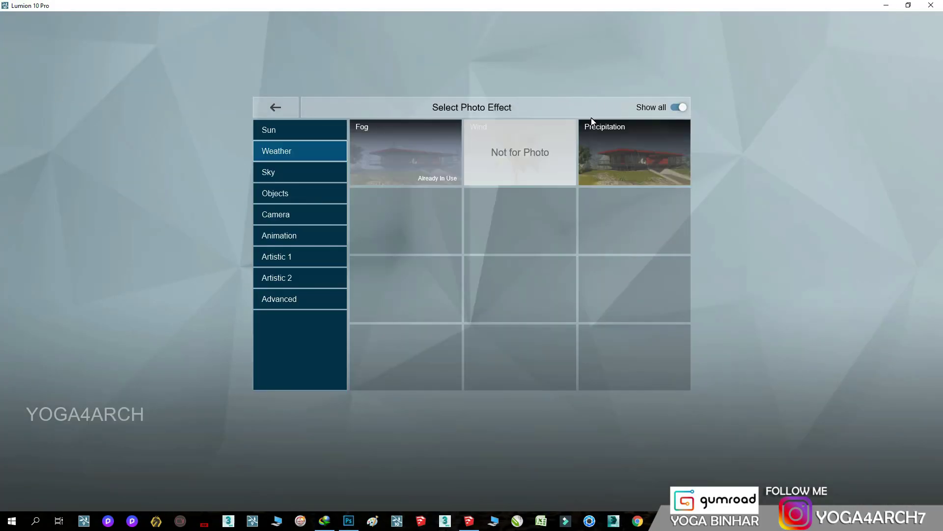
pyautogui.click(381, 156)
pyautogui.moveTo(75, 134)
pyautogui.mouseDown()
pyautogui.moveTo(91, 132)
pyautogui.moveTo(28, 144)
pyautogui.mouseUp()
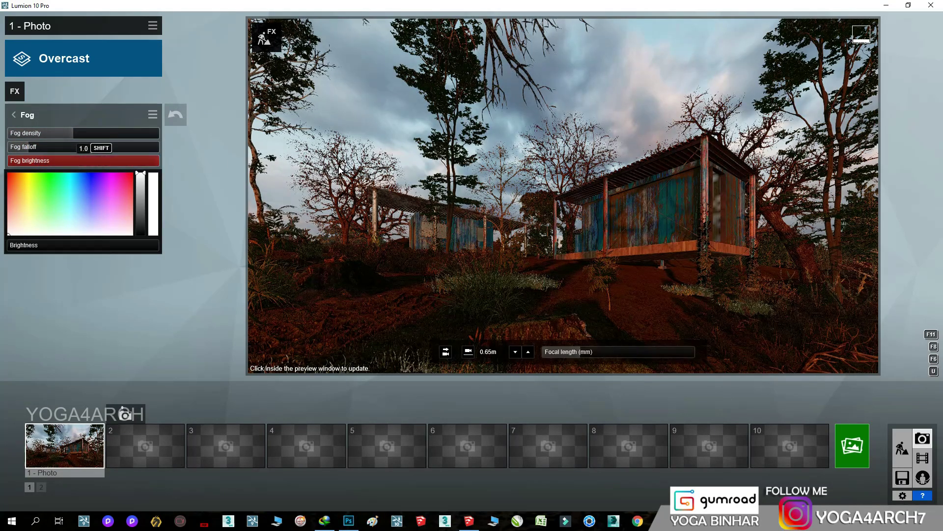
pyautogui.moveTo(21, 246)
pyautogui.mouseDown()
pyautogui.moveTo(110, 248)
pyautogui.moveTo(31, 246)
pyautogui.mouseUp()
pyautogui.moveTo(77, 135); pyautogui.dragTo(95, 135)
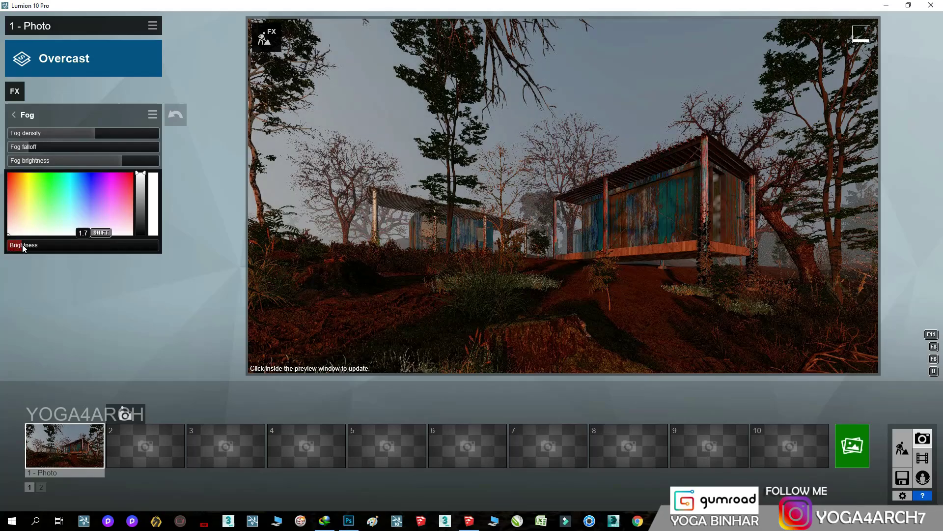
pyautogui.moveTo(23, 243); pyautogui.dragTo(22, 244)
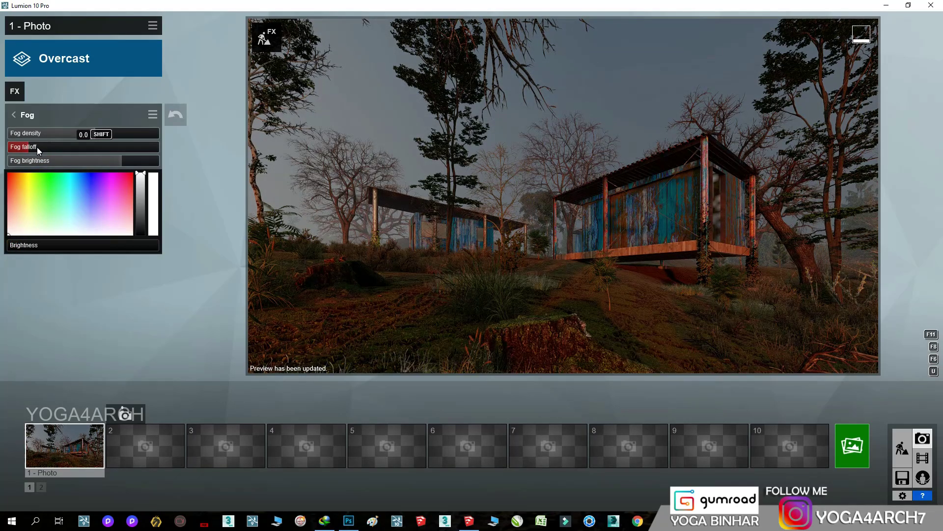
pyautogui.moveTo(37, 146); pyautogui.dragTo(49, 146)
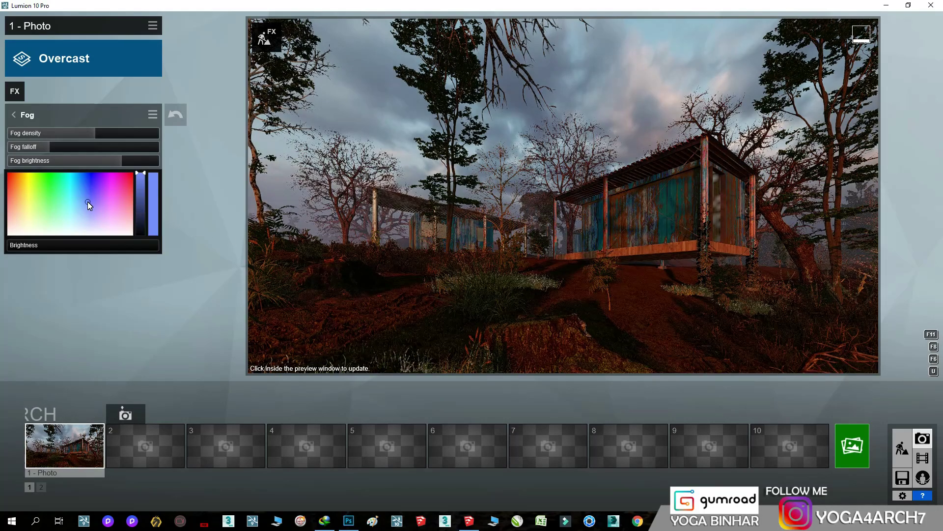
pyautogui.click(79, 208)
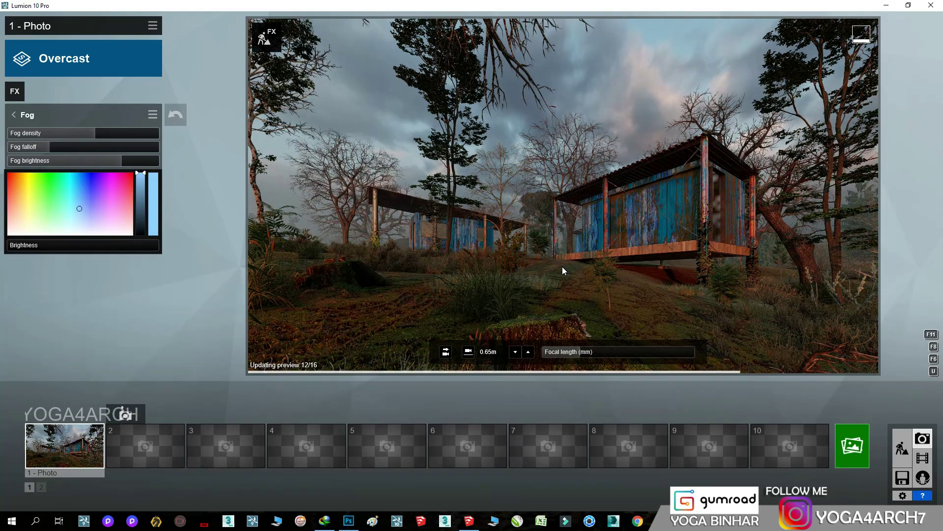
# Fine-tune the fog density, refresh the preview, and return to the build editor.
pyautogui.moveTo(93, 134); pyautogui.dragTo(91, 134)
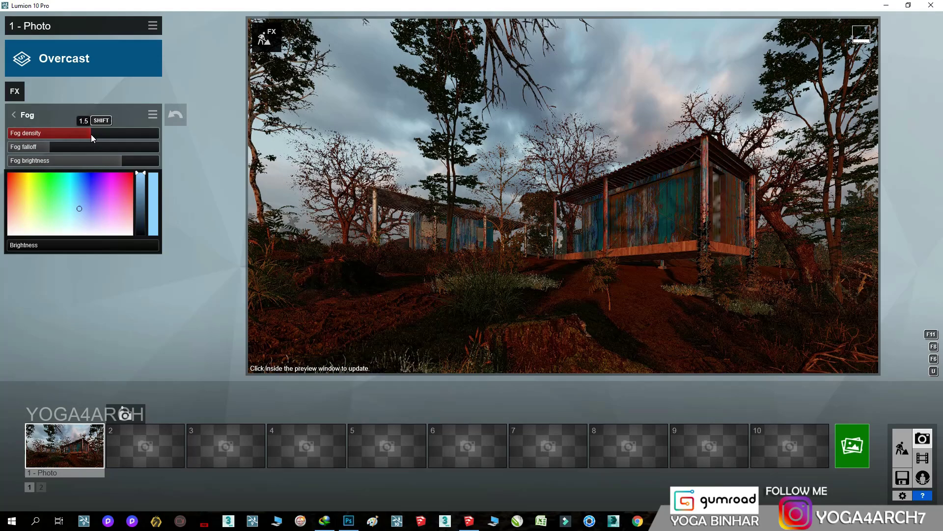
pyautogui.click(545, 248)
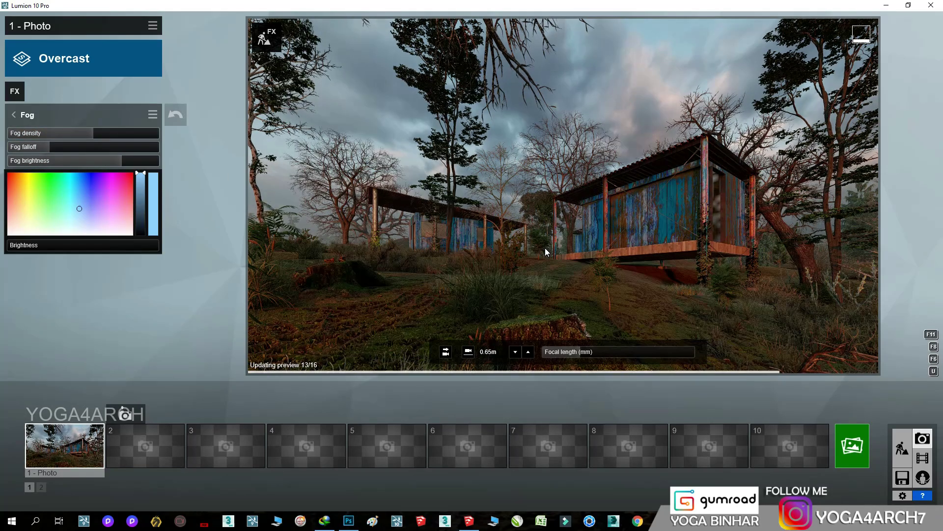
pyautogui.moveTo(96, 136); pyautogui.dragTo(95, 136)
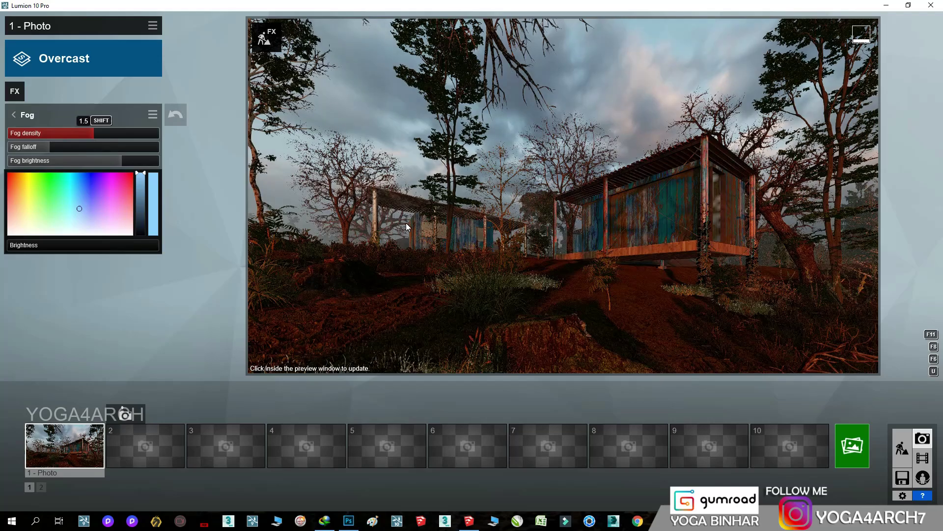
pyautogui.click(539, 252)
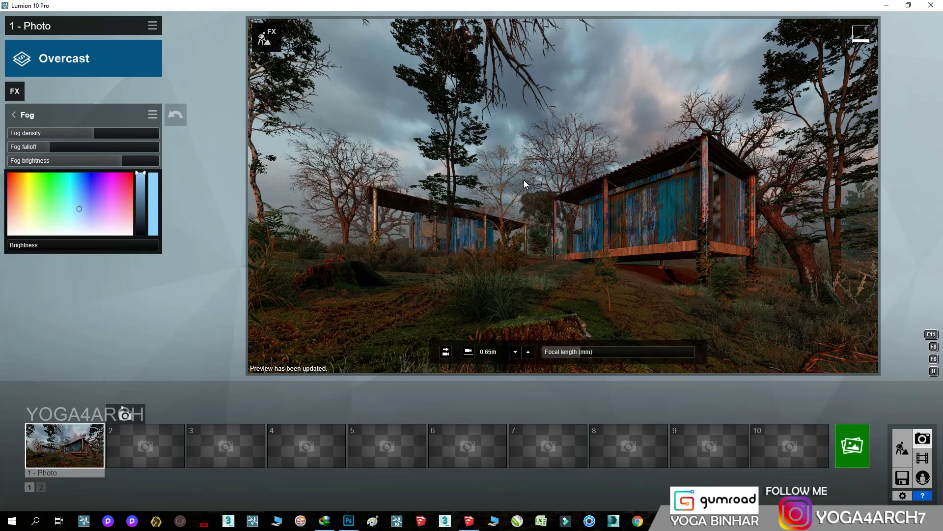
pyautogui.click(894, 451)
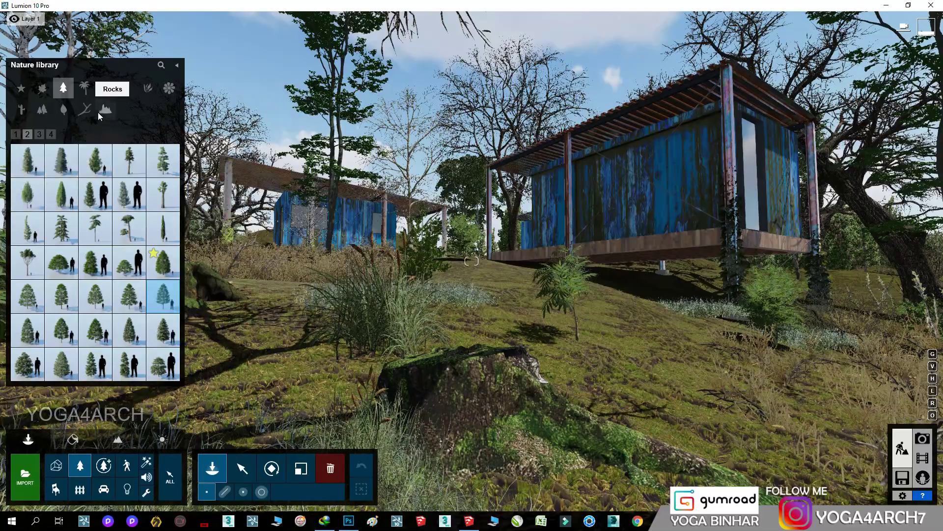
# Place the fallen log model from Broadleaf page 5 on the slope before the cabins.
pyautogui.click(47, 92)
pyautogui.moveTo(164, 298)
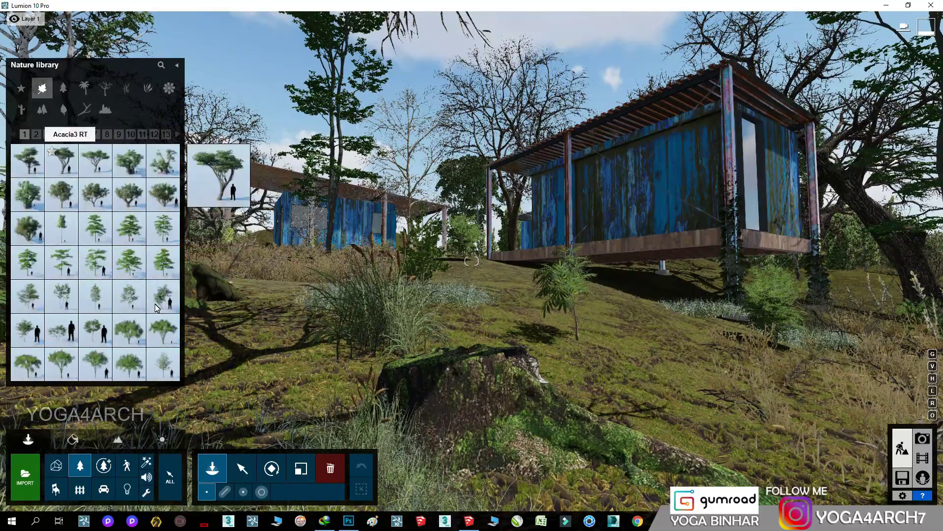
pyautogui.click(163, 364)
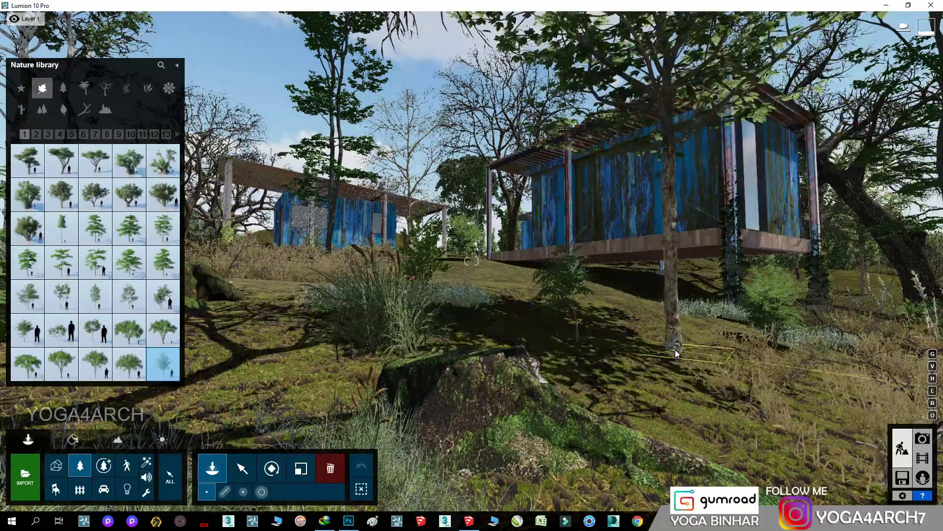
pyautogui.click(166, 165)
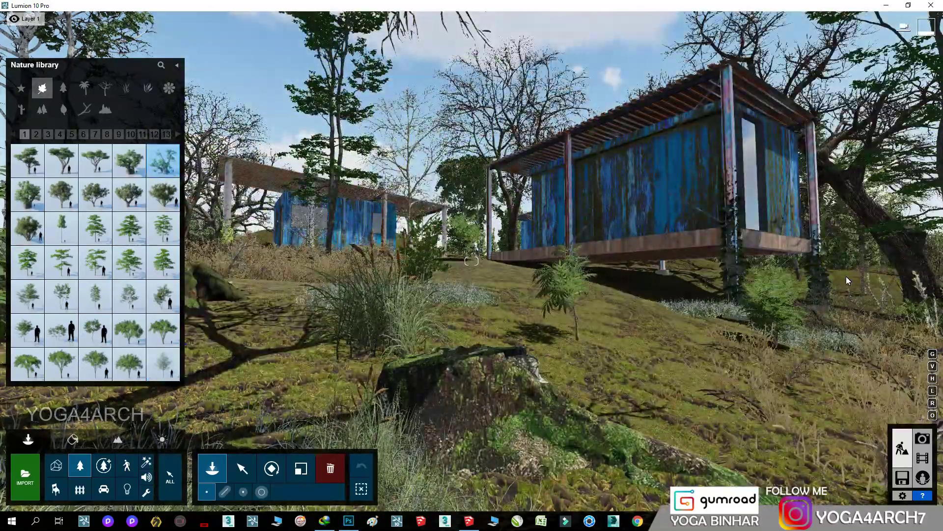
pyautogui.click(59, 135)
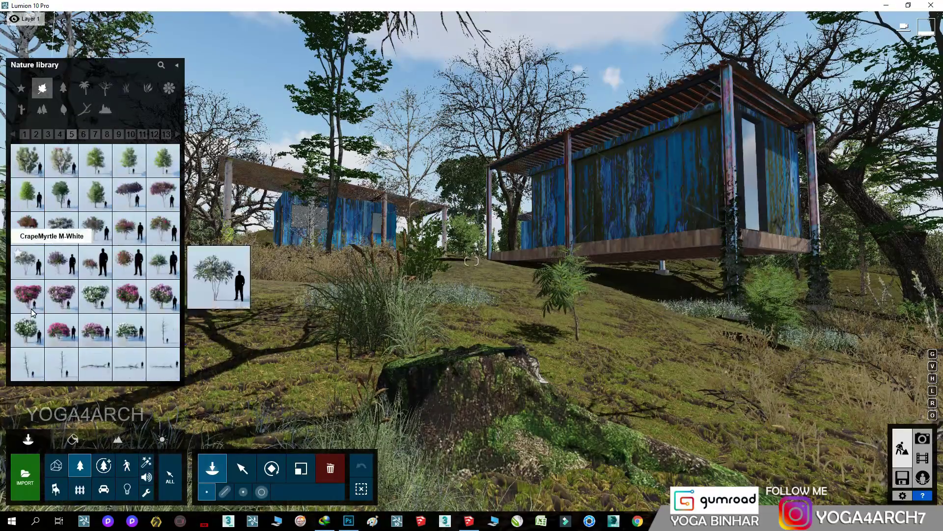
pyautogui.click(61, 363)
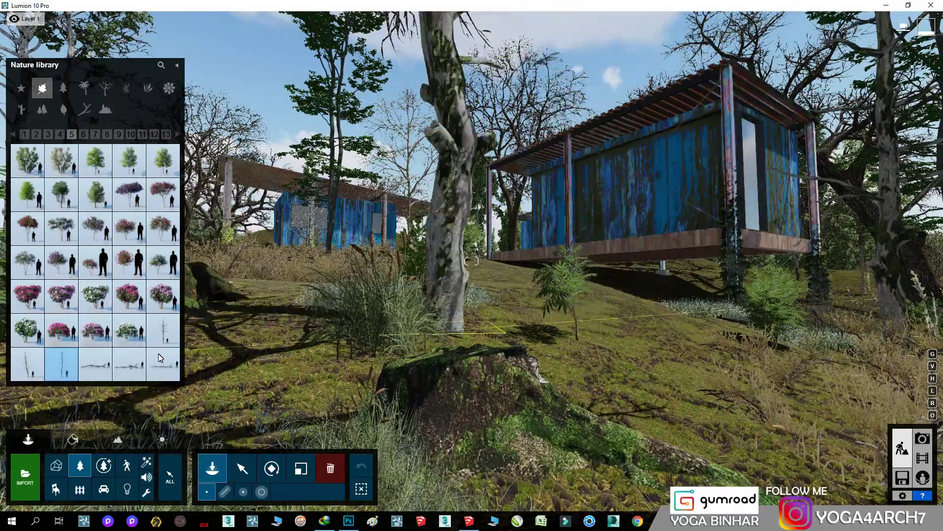
pyautogui.click(129, 364)
pyautogui.click(622, 363)
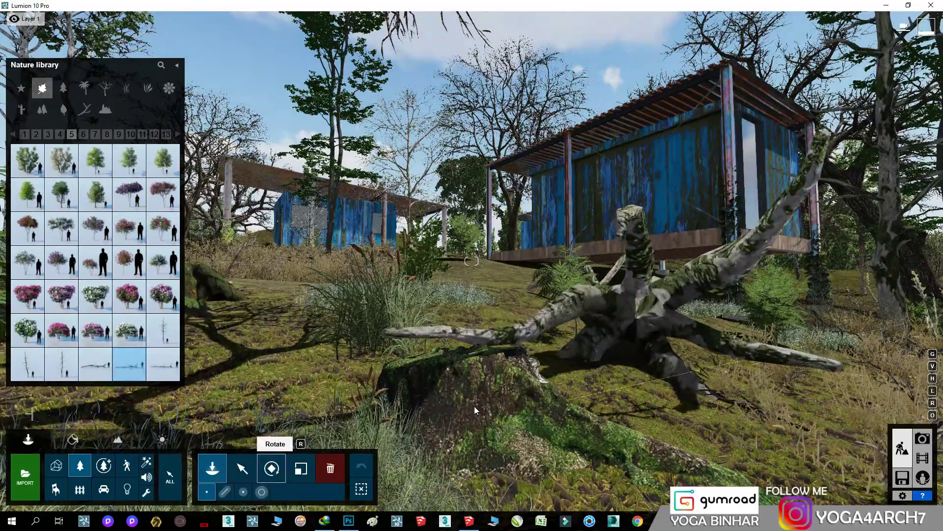
# Rotate the fallen log to a new orientation and scale it down smaller.
pyautogui.moveTo(639, 376)
pyautogui.mouseDown()
pyautogui.moveTo(655, 381)
pyautogui.moveTo(268, 520)
pyautogui.mouseUp()
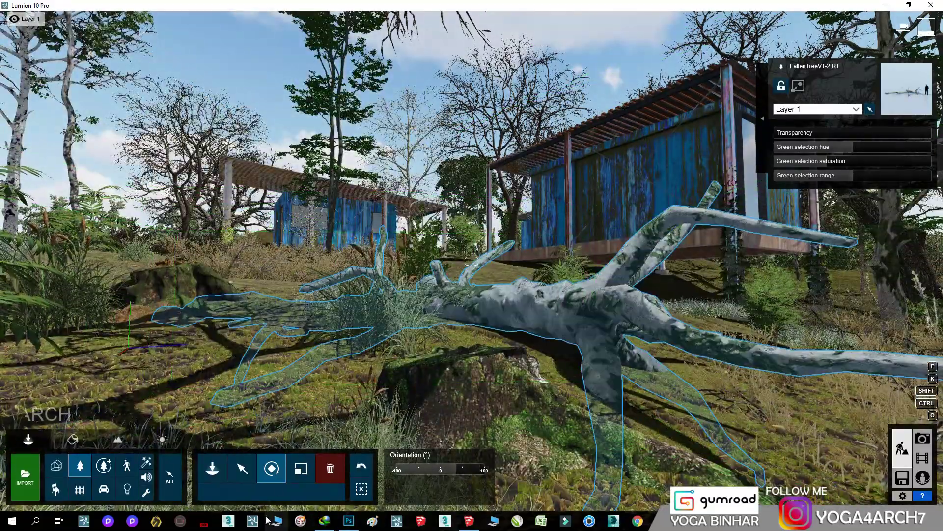
pyautogui.click(301, 468)
pyautogui.moveTo(613, 345); pyautogui.dragTo(629, 393)
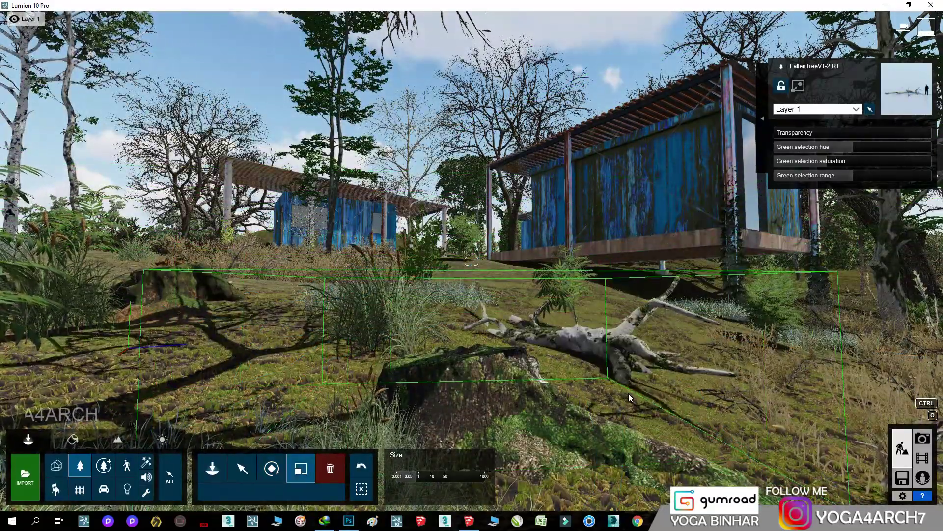
pyautogui.click(80, 465)
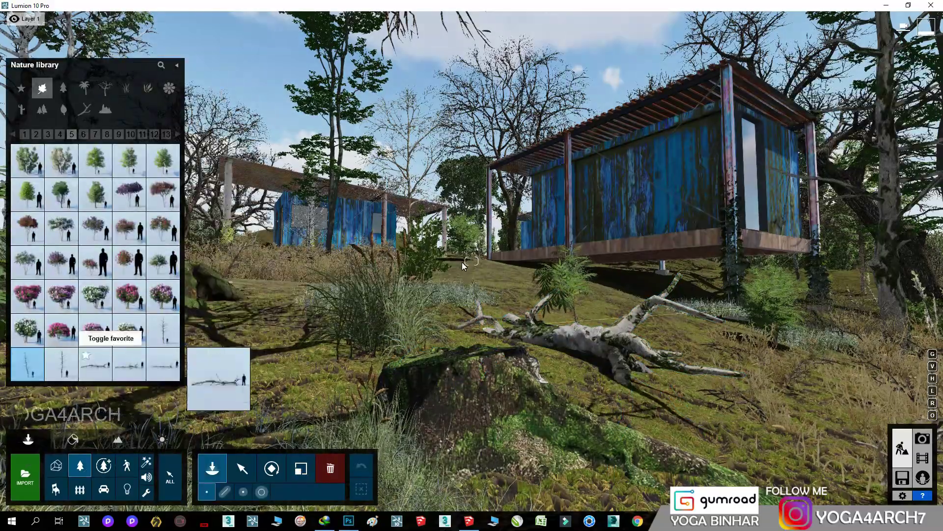
pyautogui.press('w')
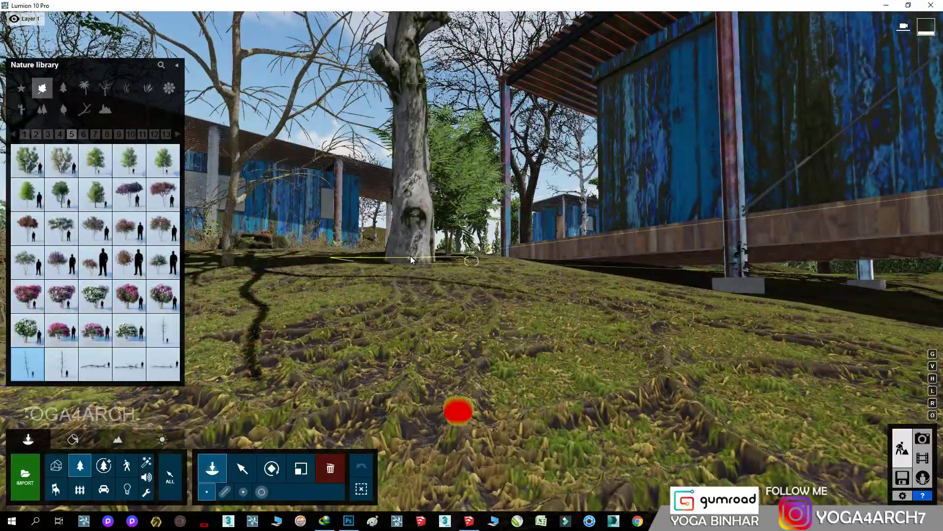
pyautogui.click(83, 135)
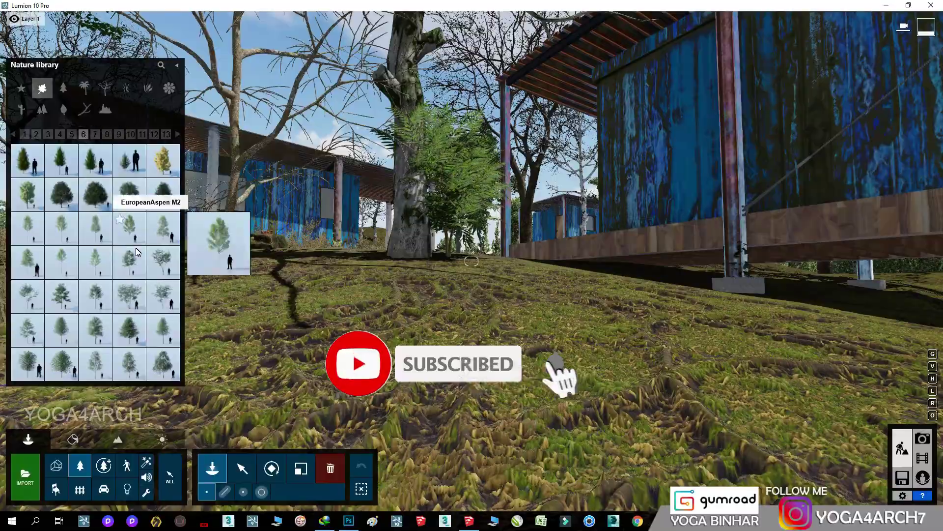
pyautogui.press('s')
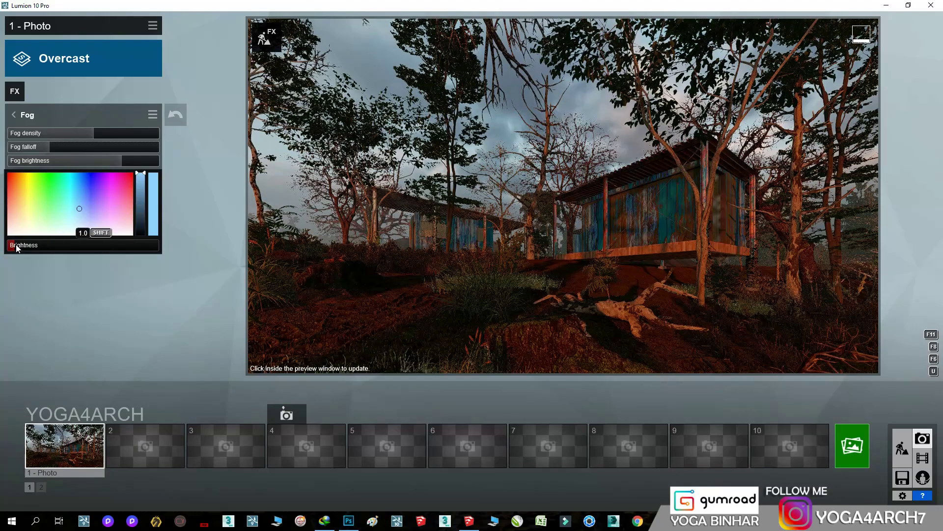
# Raise the Fog effect's brightness slightly and tint the fog pale blue.
pyautogui.moveTo(16, 244); pyautogui.dragTo(27, 247)
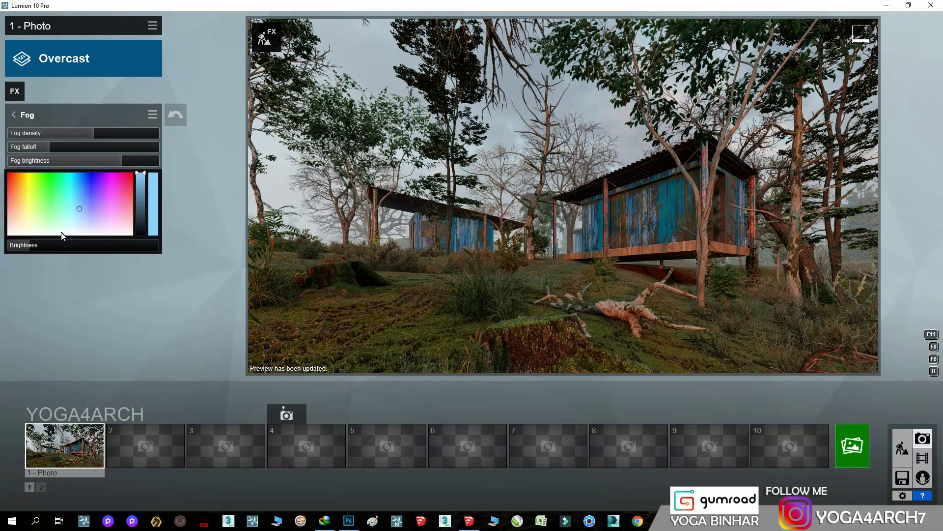
pyautogui.moveTo(28, 244); pyautogui.dragTo(22, 245)
pyautogui.moveTo(479, 276)
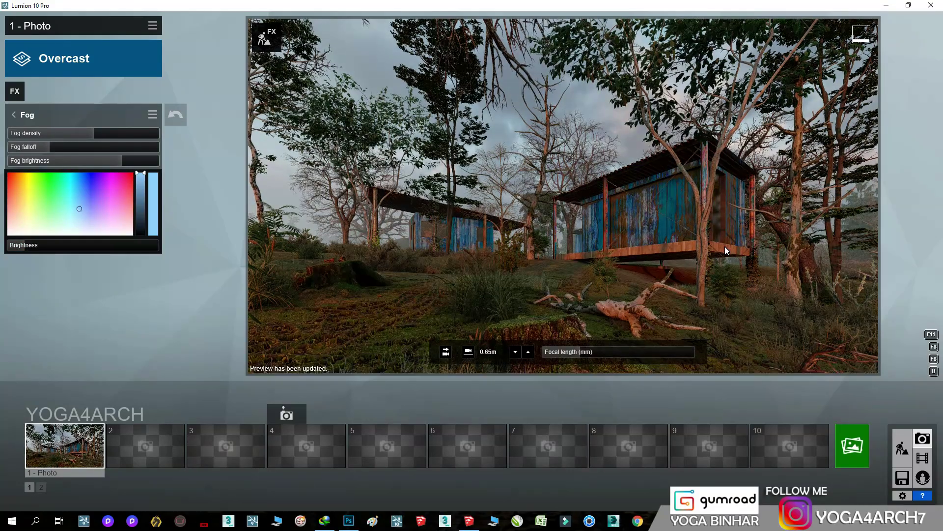
pyautogui.click(39, 246)
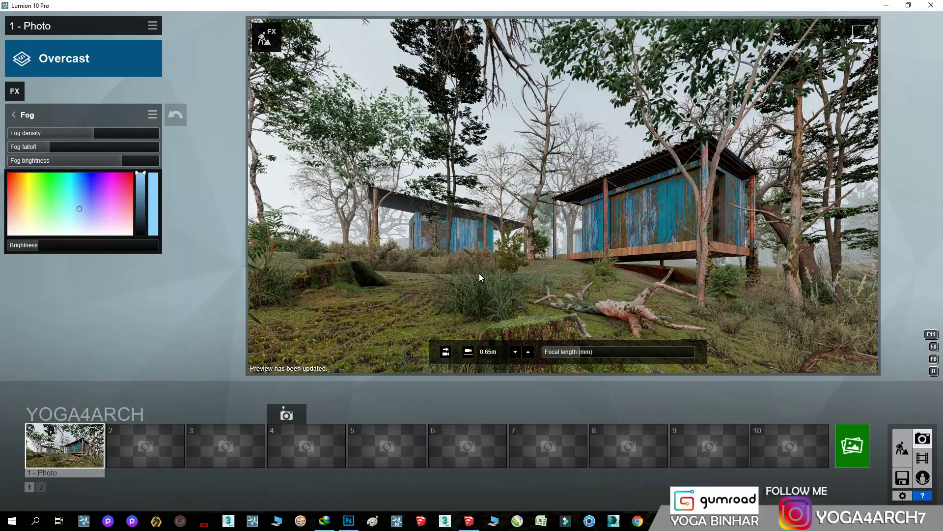
pyautogui.click(32, 245)
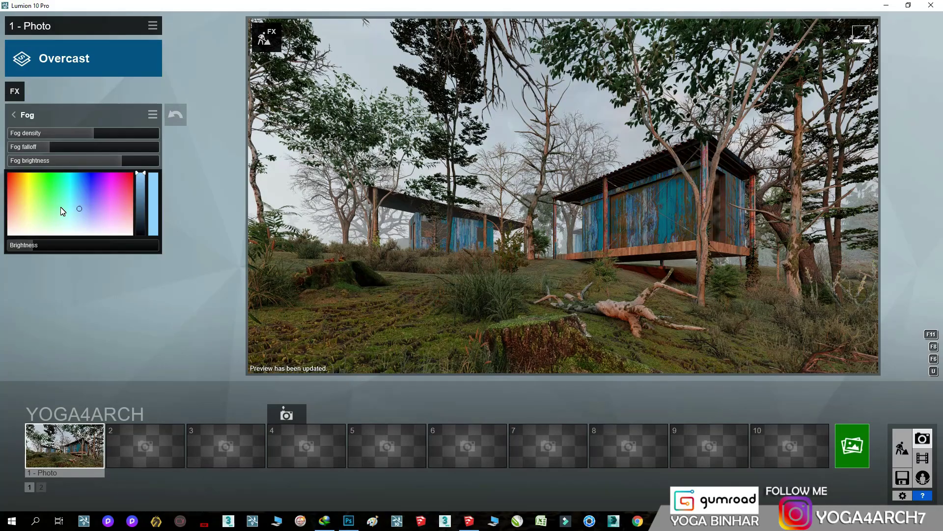
pyautogui.click(21, 213)
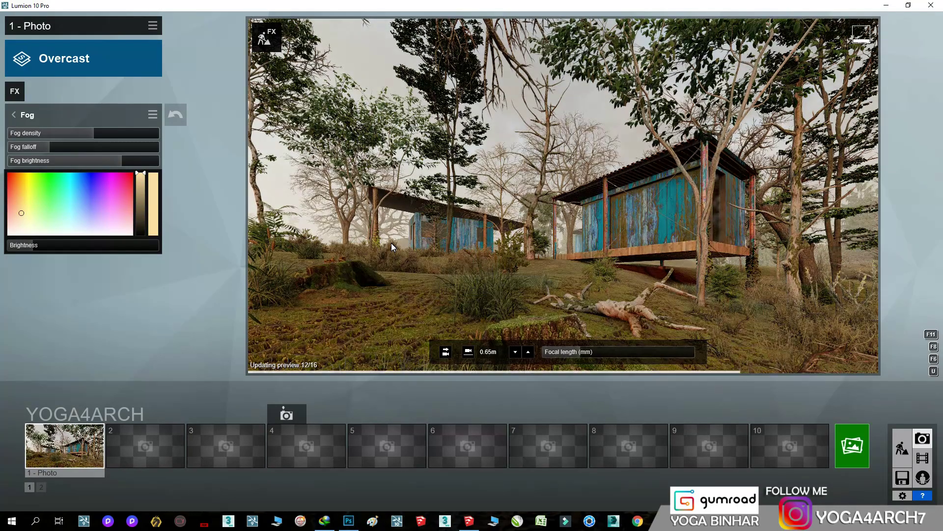
pyautogui.click(87, 221)
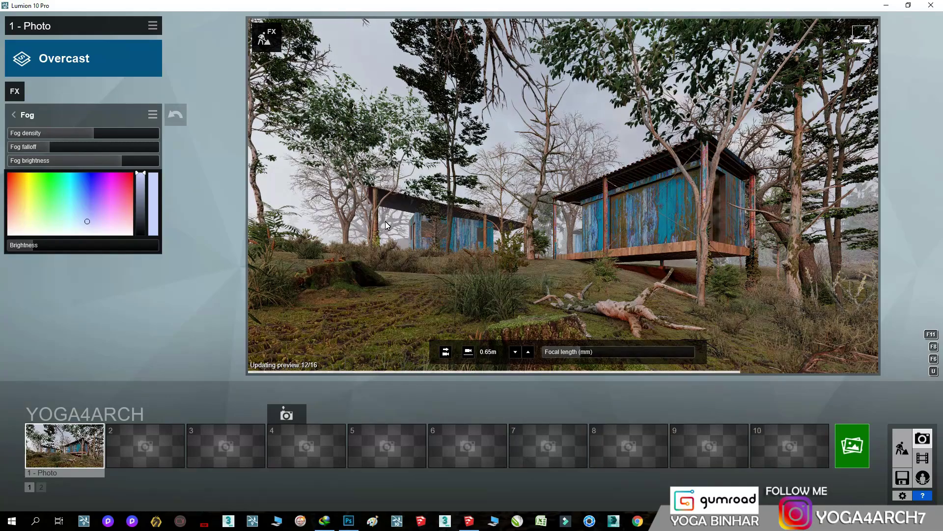
pyautogui.click(30, 246)
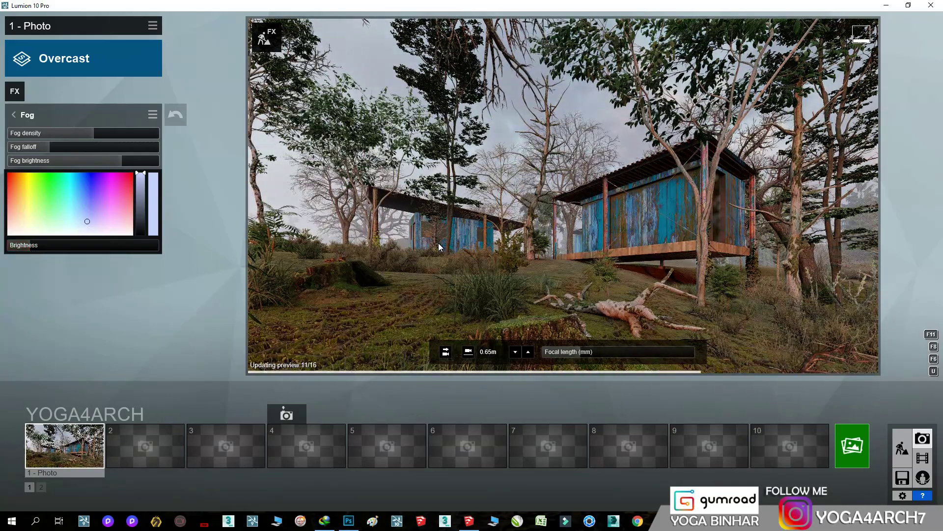
# Place the imported standing man figure on the cabin porch.
pyautogui.click(903, 448)
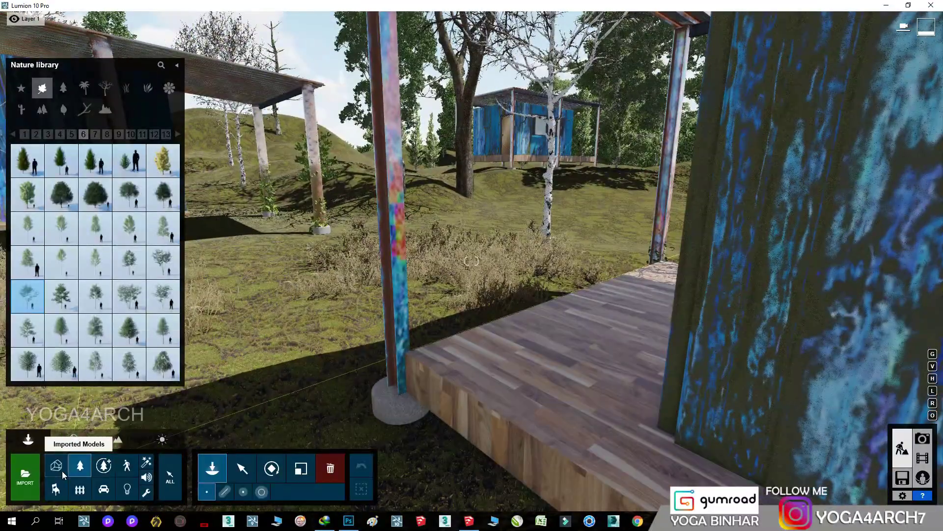
pyautogui.click(60, 469)
pyautogui.click(27, 112)
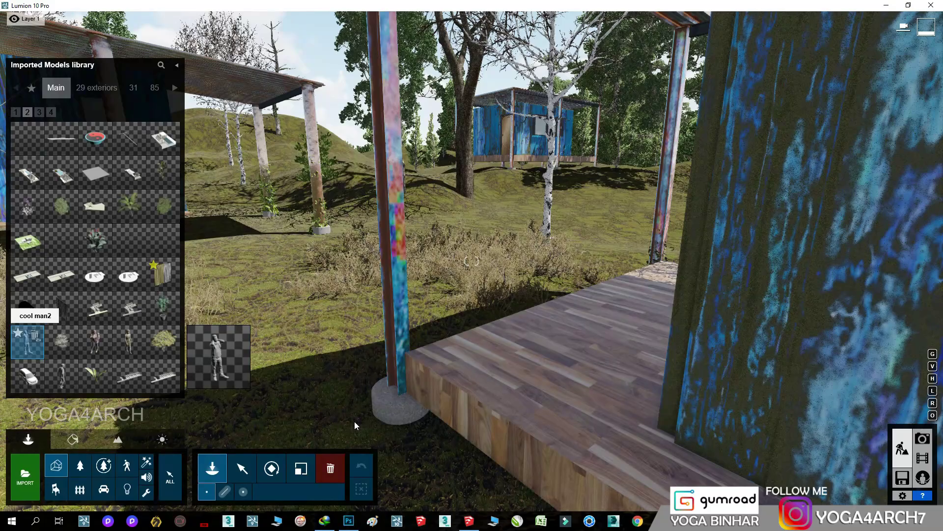
pyautogui.click(560, 352)
pyautogui.press('s')
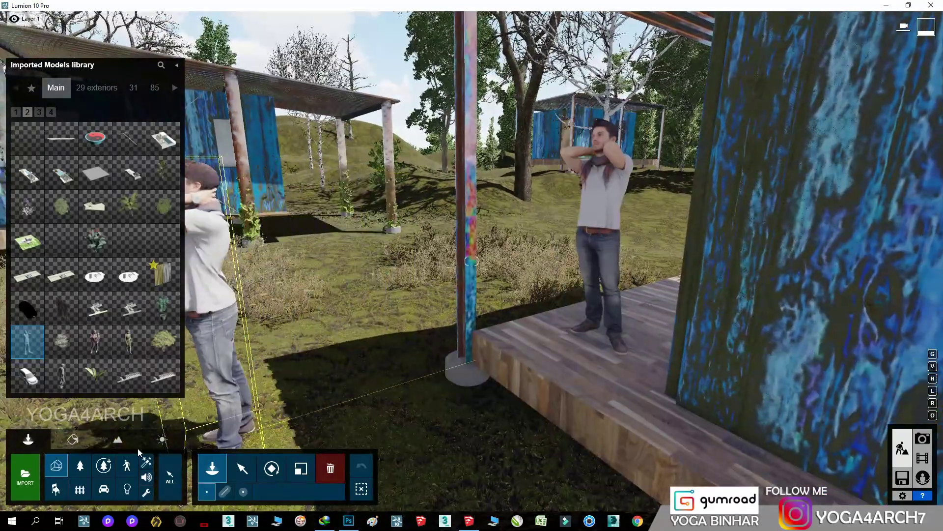
# Add a walking dog and a grazing sheep on the grass nearby.
pyautogui.click(127, 465)
pyautogui.click(125, 93)
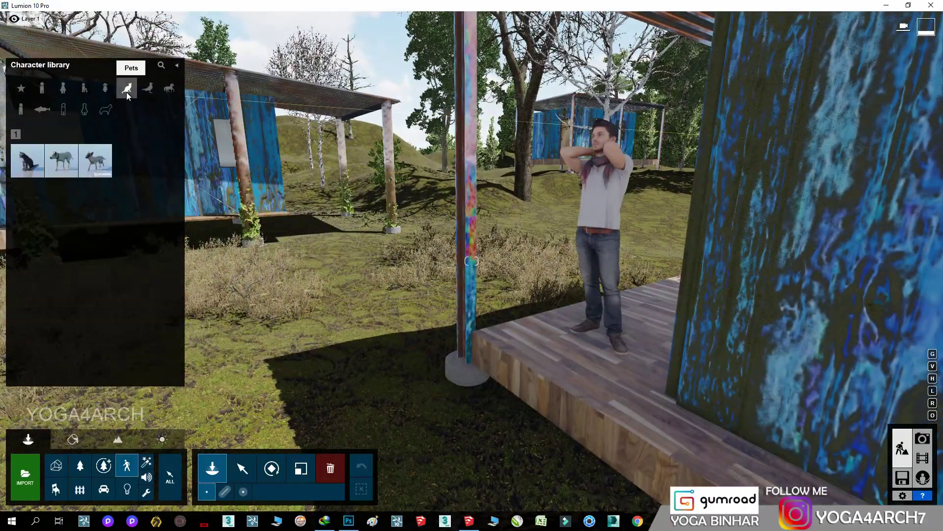
pyautogui.click(65, 168)
pyautogui.click(155, 88)
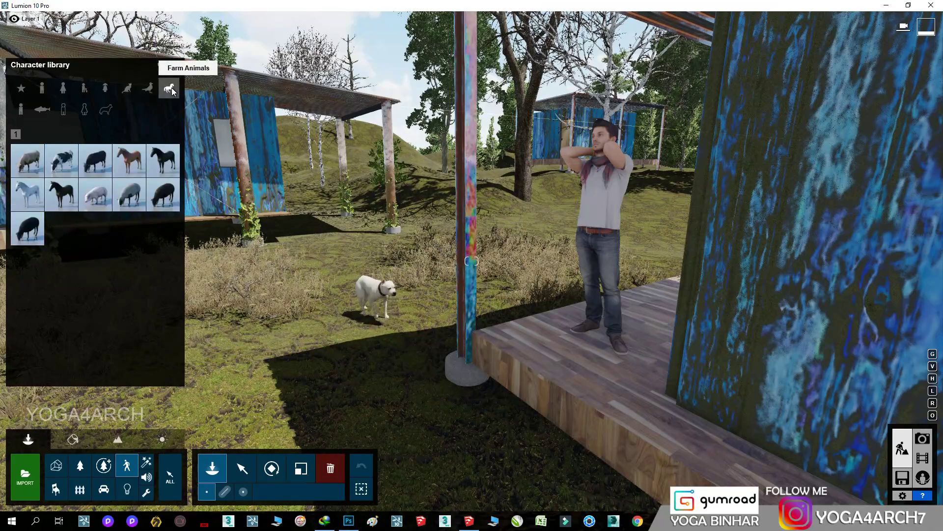
pyautogui.click(129, 194)
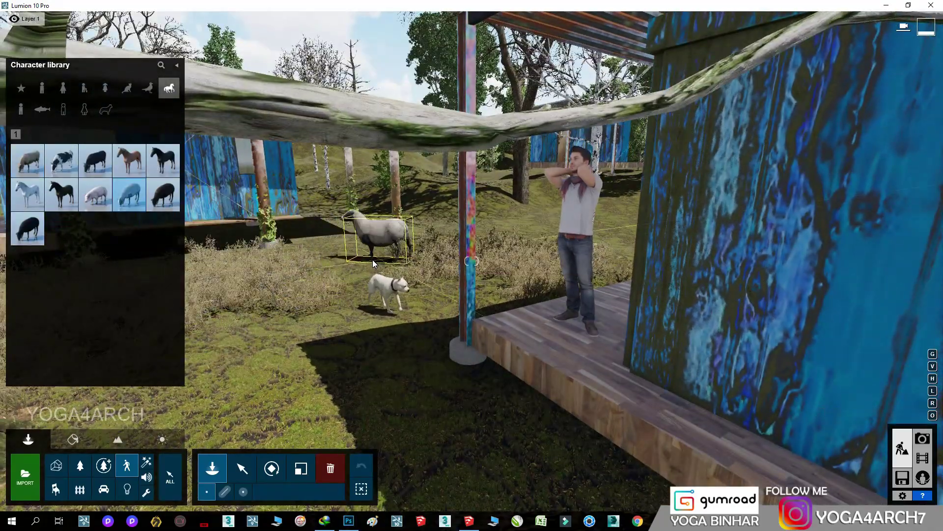
pyautogui.click(426, 239)
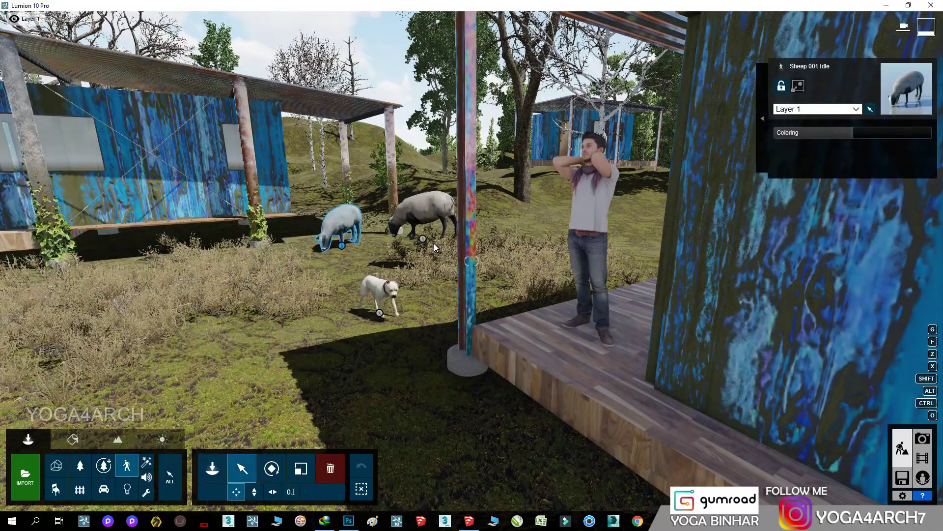
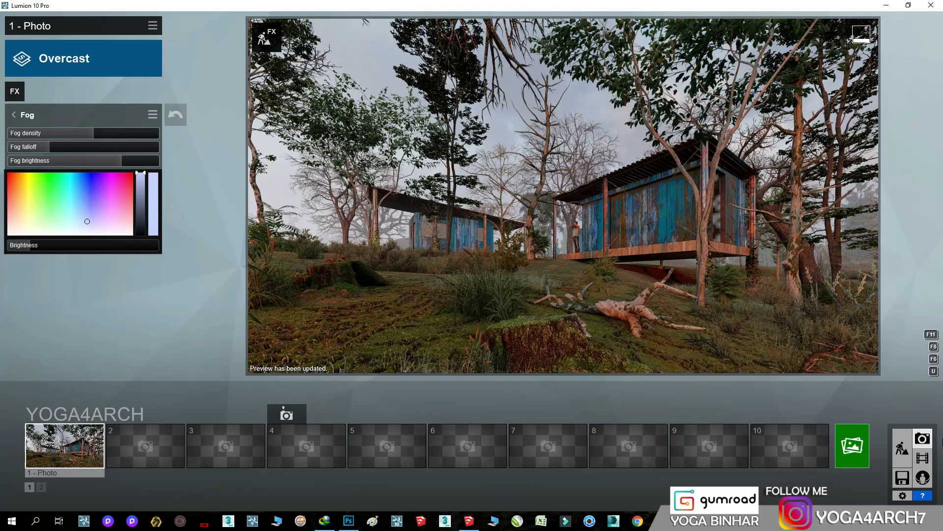
# Place a sheep from the character library on the grass near the cabins and preview it.
pyautogui.click(903, 448)
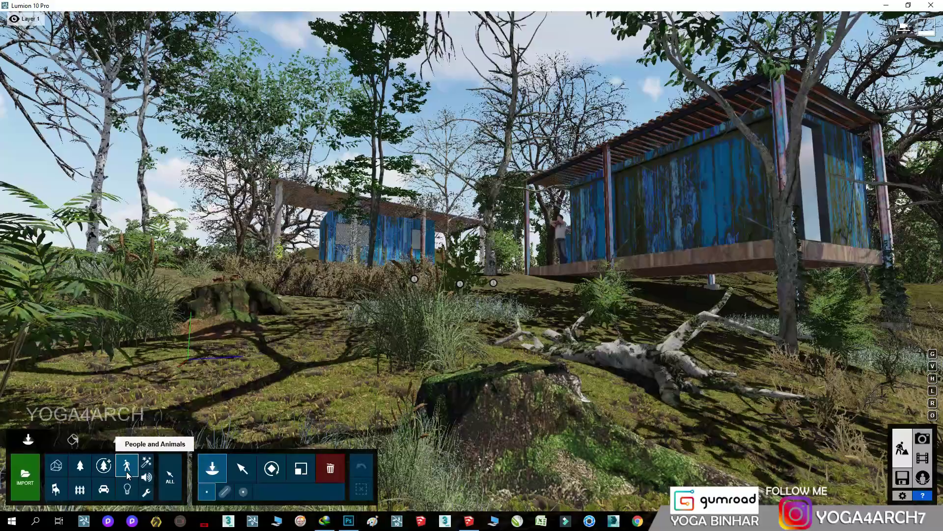
pyautogui.click(127, 465)
pyautogui.moveTo(204, 279); pyautogui.dragTo(518, 222, button='right')
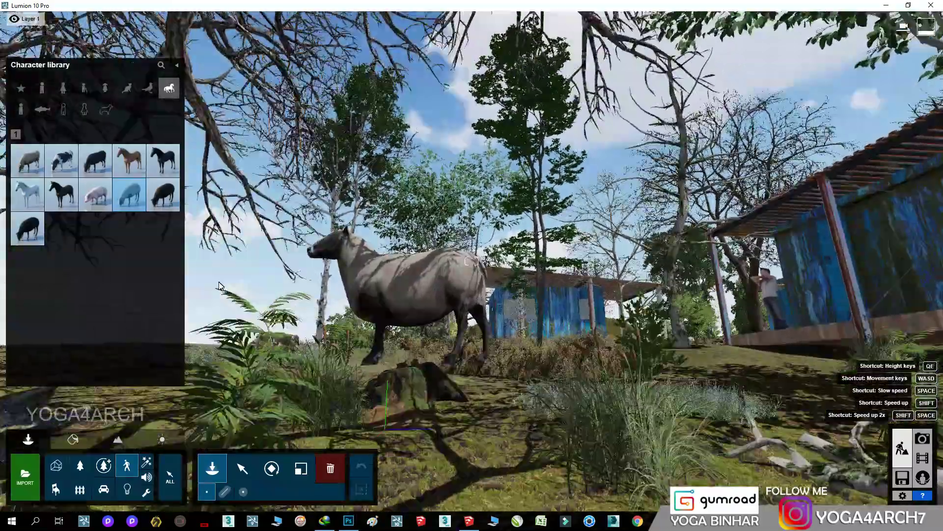
pyautogui.click(561, 229)
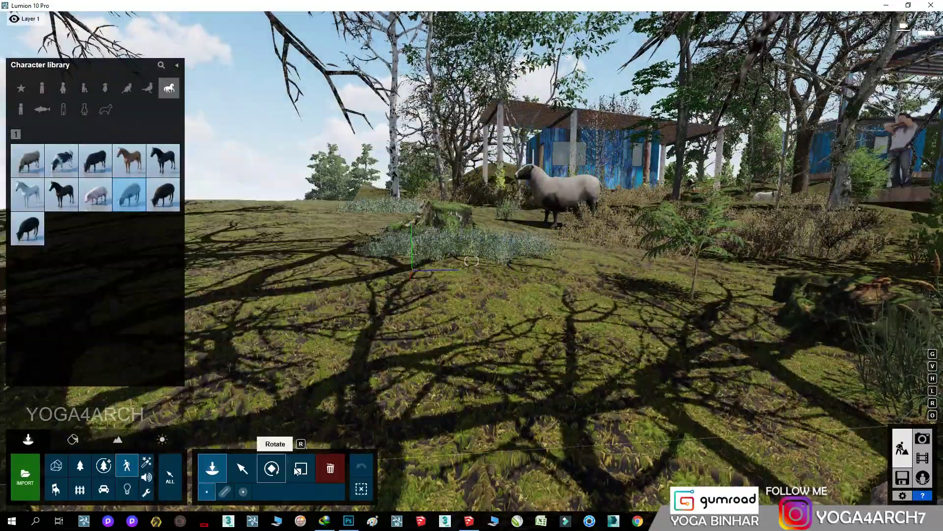
pyautogui.click(301, 469)
pyautogui.click(923, 439)
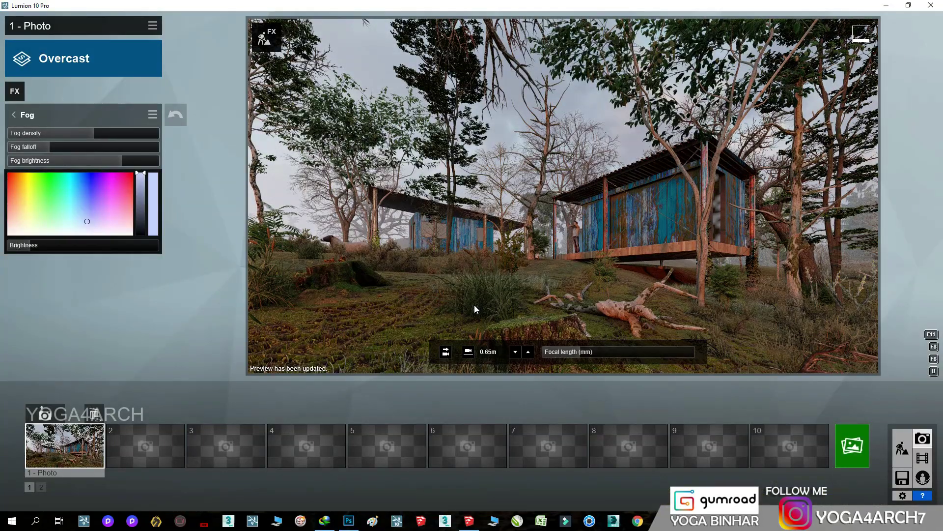
# Rotate the sheep to face a new direction and check it from the Photo 1 camera.
pyautogui.click(903, 447)
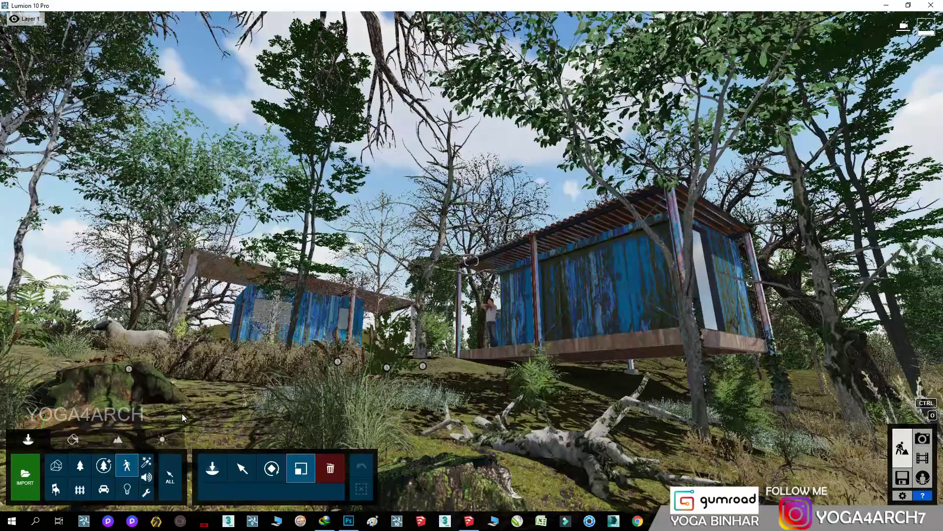
pyautogui.click(272, 469)
pyautogui.moveTo(364, 401); pyautogui.dragTo(448, 356)
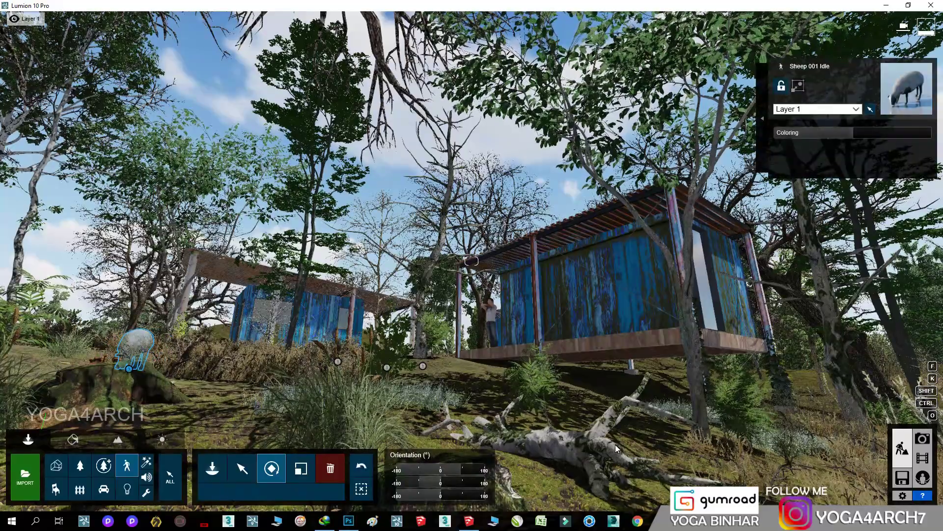
pyautogui.press('w')
pyautogui.click(923, 438)
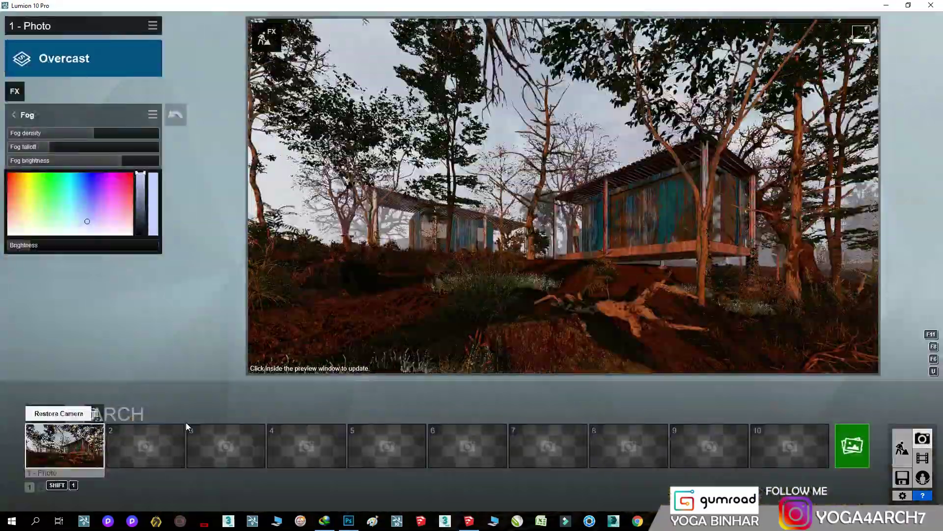
pyautogui.click(54, 445)
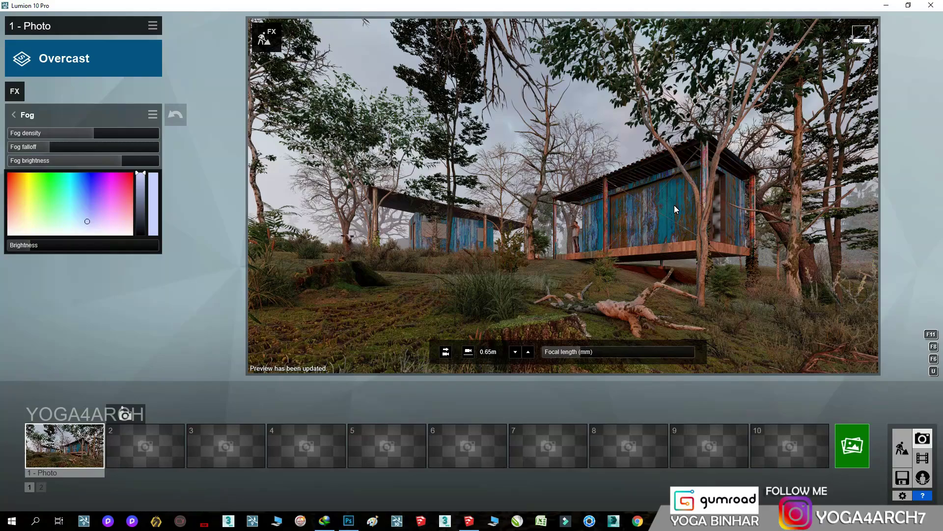
pyautogui.click(902, 448)
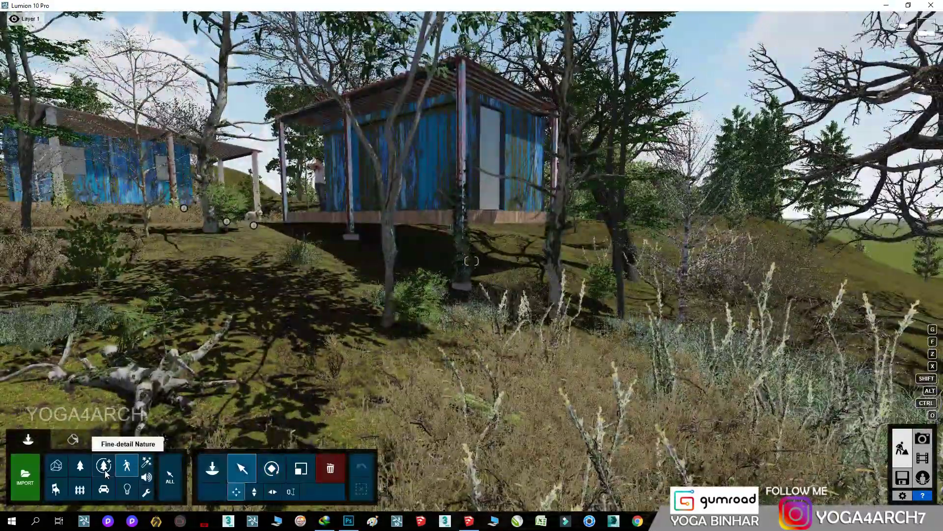
# Select tree 003 near the far cabin, browse Fine-detail Nature trees, and preview the scene.
pyautogui.click(103, 465)
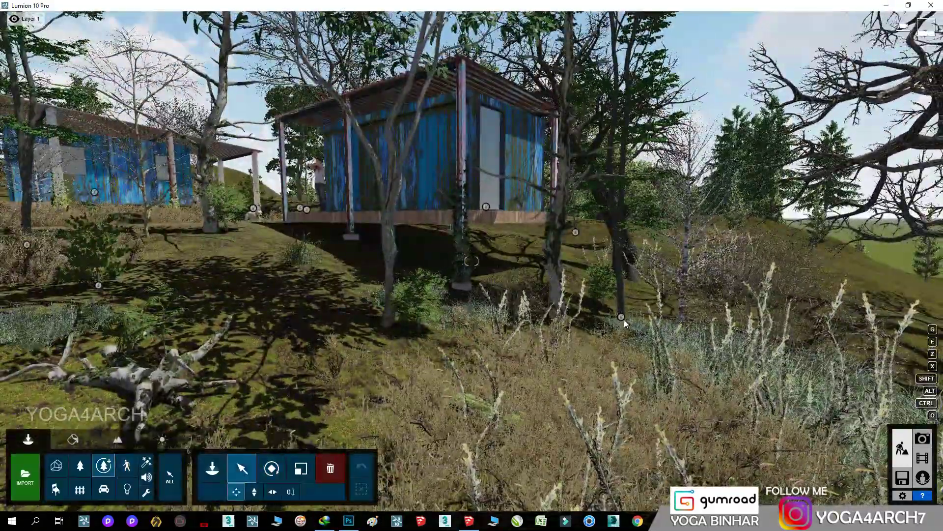
pyautogui.click(242, 468)
pyautogui.click(177, 257)
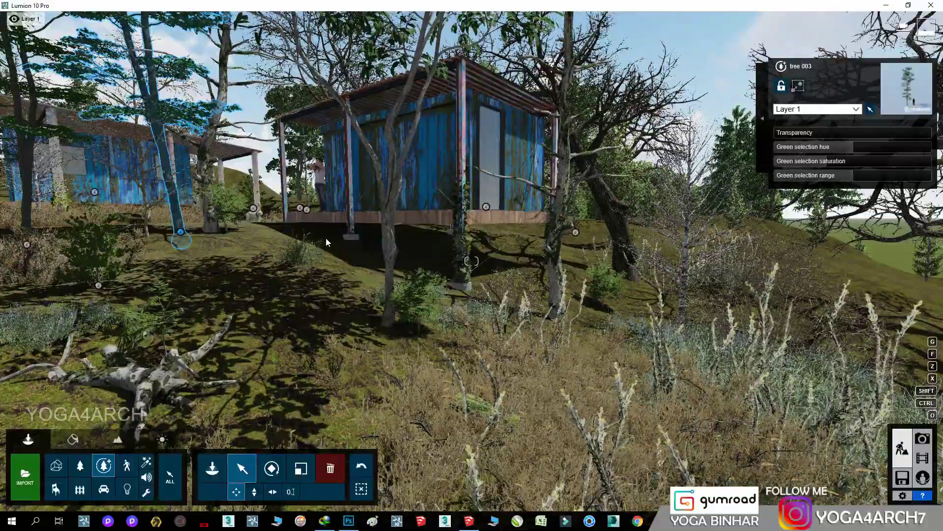
pyautogui.scroll(5, 326, 238)
pyautogui.scroll(5, 727, 272)
pyautogui.click(212, 468)
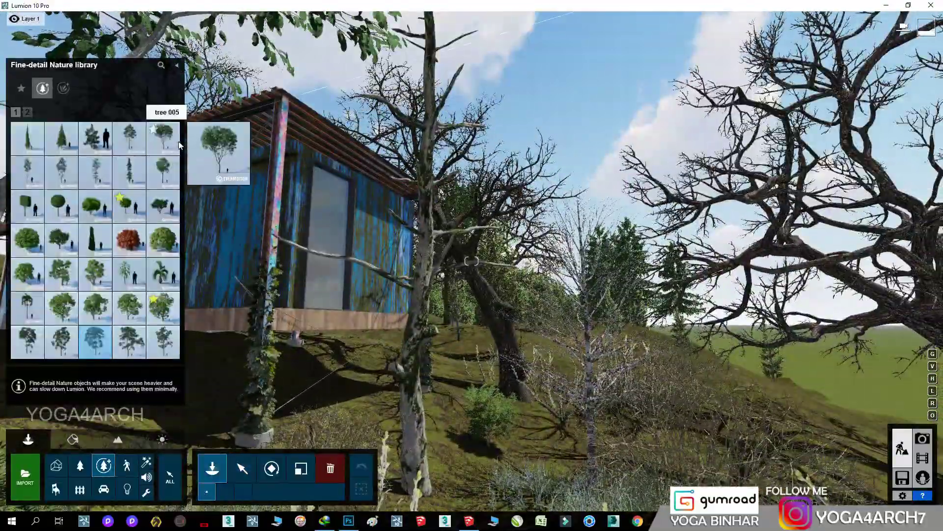
pyautogui.scroll(-10, 524, 303)
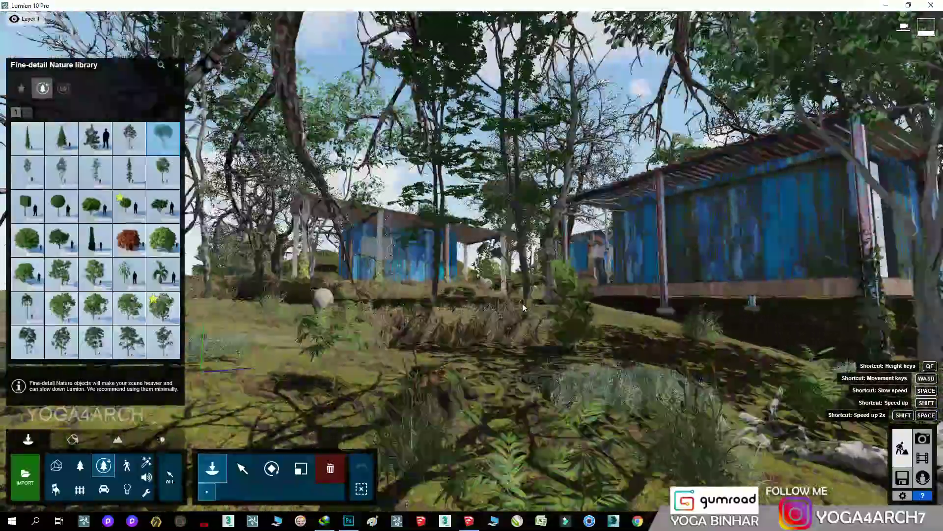
pyautogui.scroll(10, 523, 302)
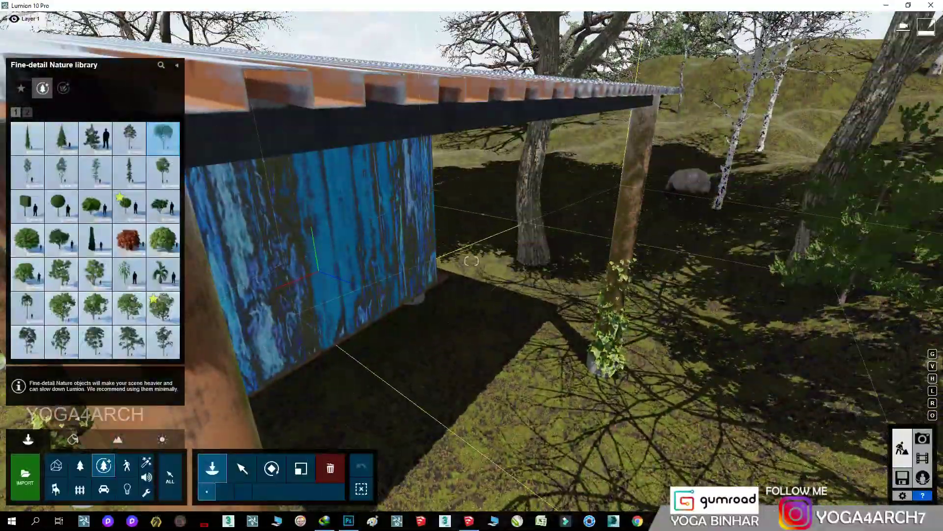
pyautogui.click(922, 439)
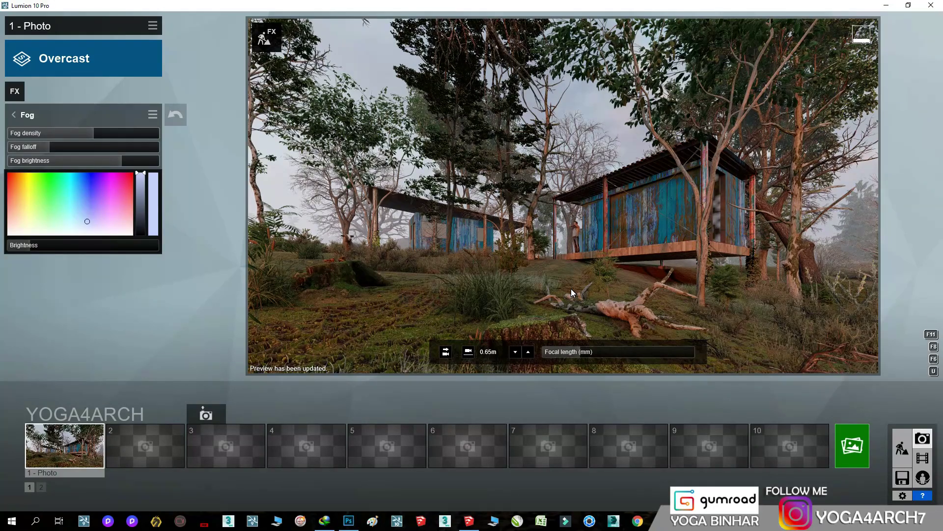
pyautogui.click(902, 448)
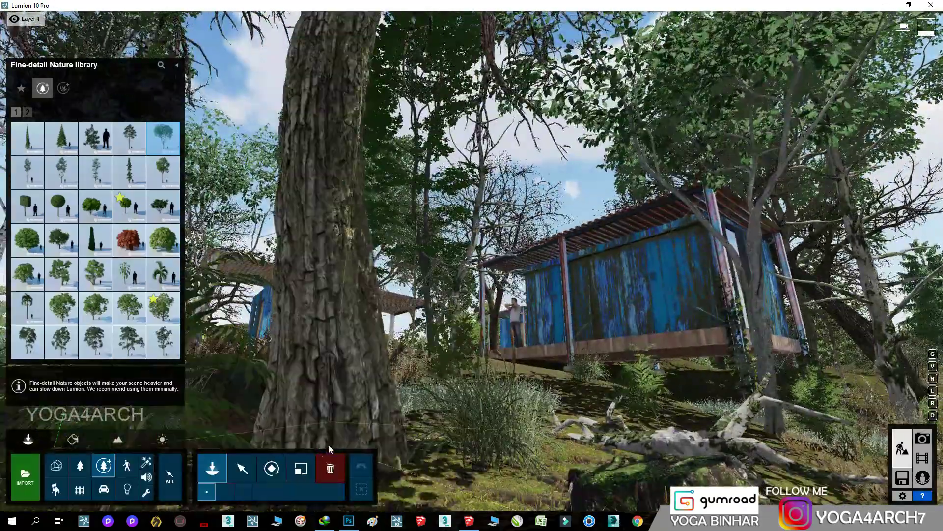
# Resize tree 005 between the cabins and refresh the Photo 1 preview.
pyautogui.click(300, 468)
pyautogui.click(325, 364)
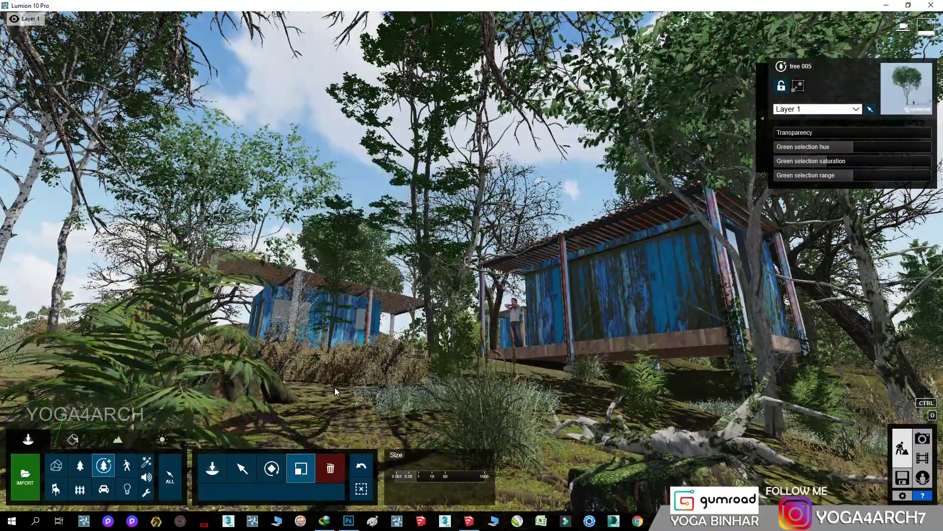
pyautogui.press('d')
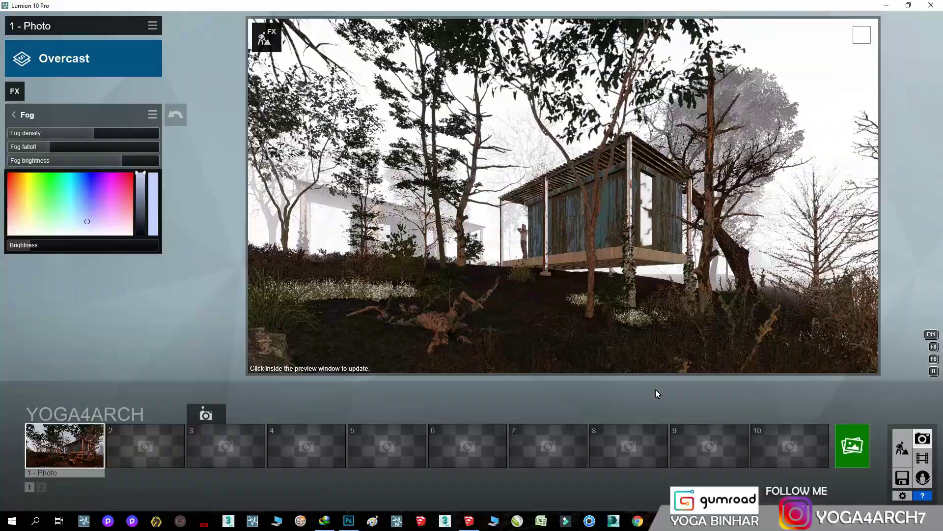
pyautogui.click(696, 261)
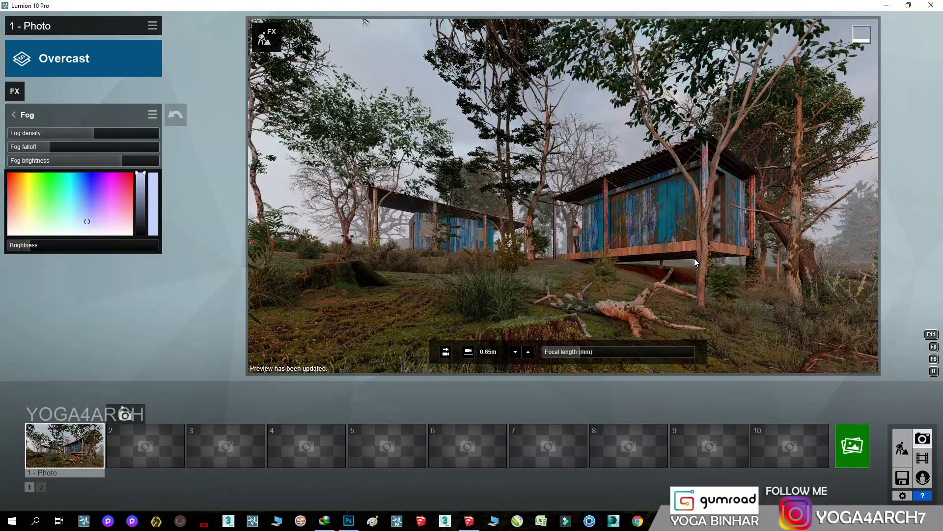
pyautogui.click(902, 445)
pyautogui.click(338, 479)
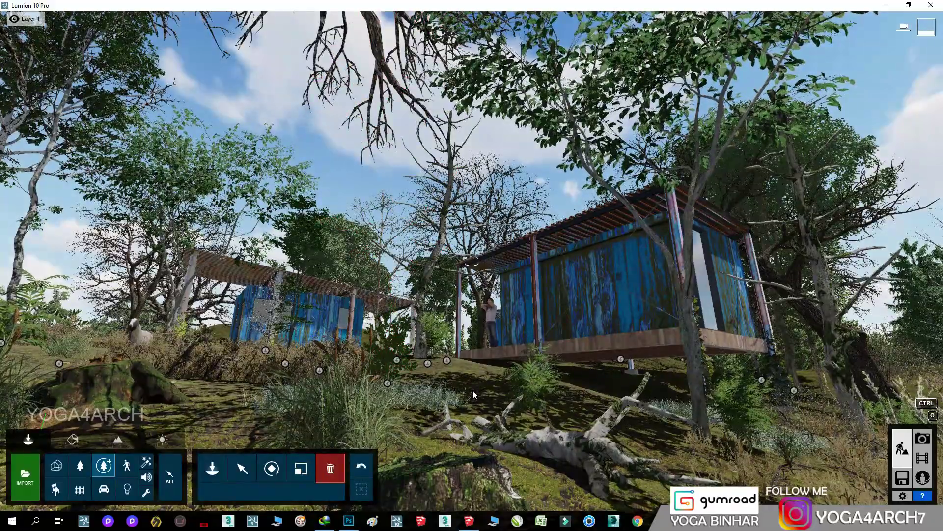
pyautogui.click(923, 438)
pyautogui.click(644, 270)
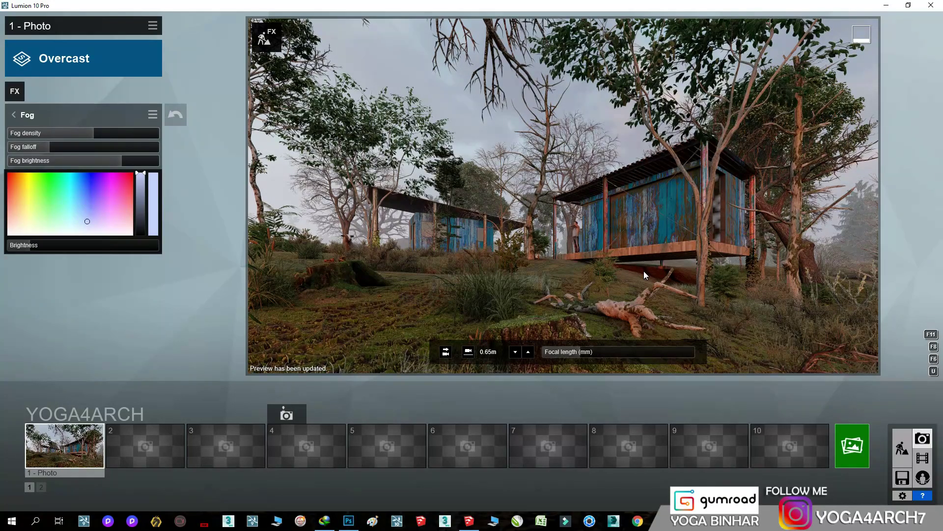
# Place a sydney blue gum 004 tree in the forest, resize it, and refresh the photo preview.
pyautogui.click(902, 448)
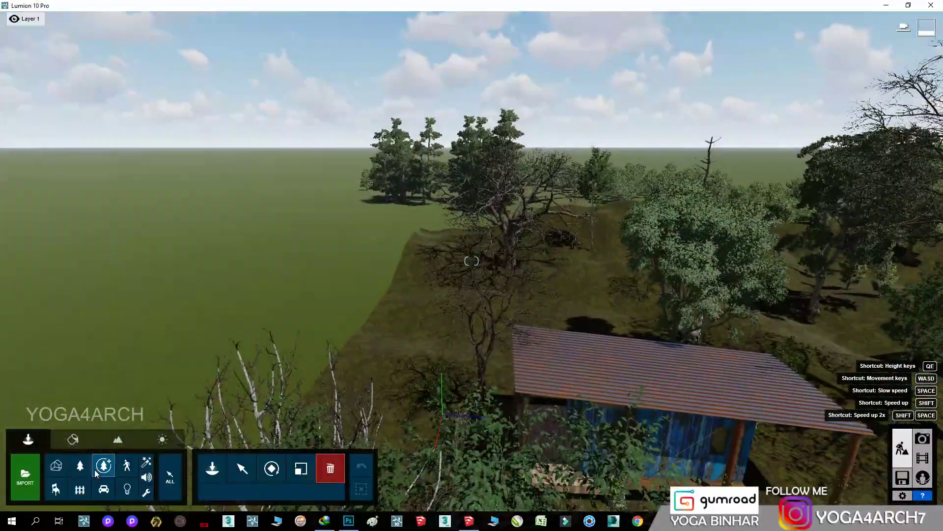
pyautogui.click(103, 465)
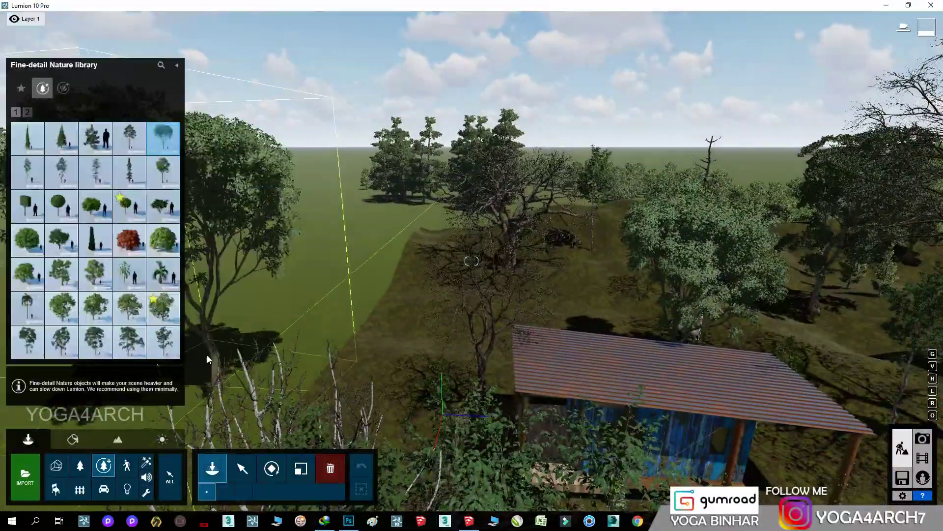
pyautogui.click(163, 172)
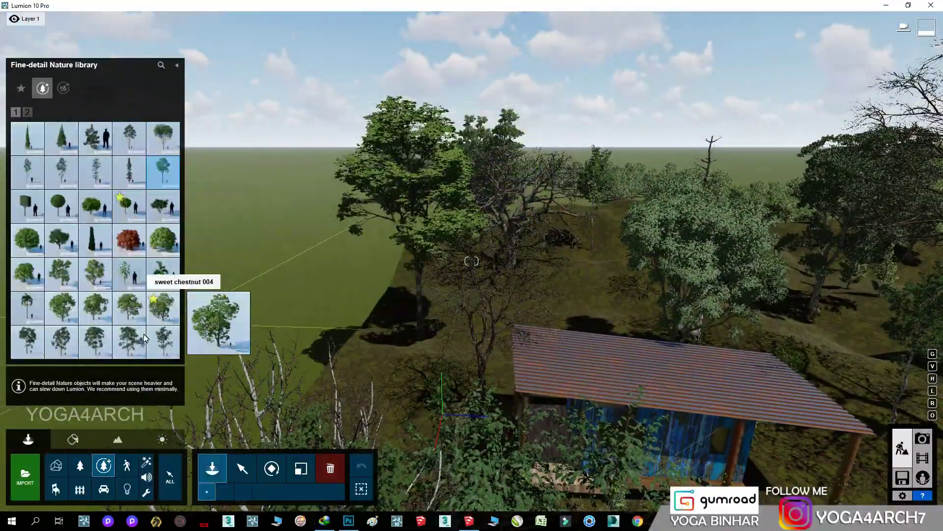
pyautogui.click(129, 341)
pyautogui.moveTo(628, 370)
pyautogui.mouseDown(button='right')
pyautogui.moveTo(680, 364)
pyautogui.moveTo(711, 348)
pyautogui.mouseUp(button='right')
pyautogui.click(301, 468)
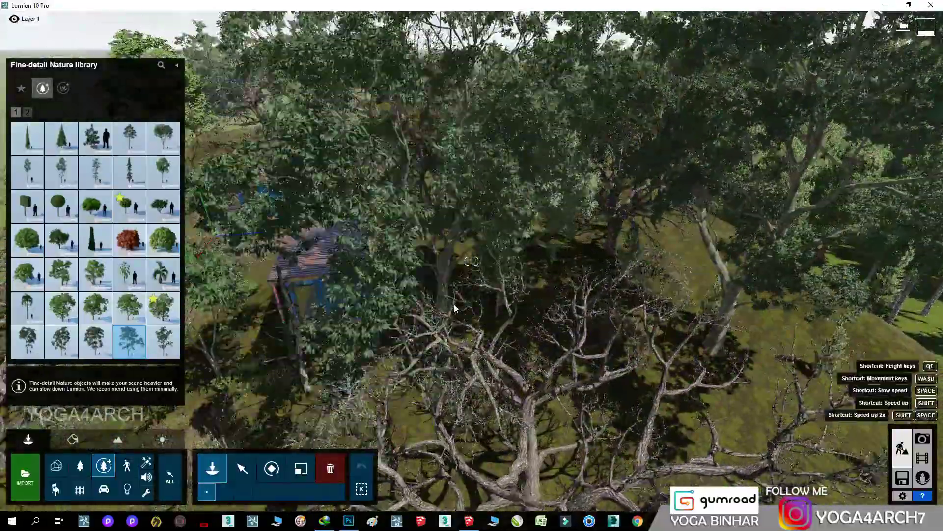
pyautogui.moveTo(442, 294); pyautogui.dragTo(535, 293, button='right')
pyautogui.click(535, 294)
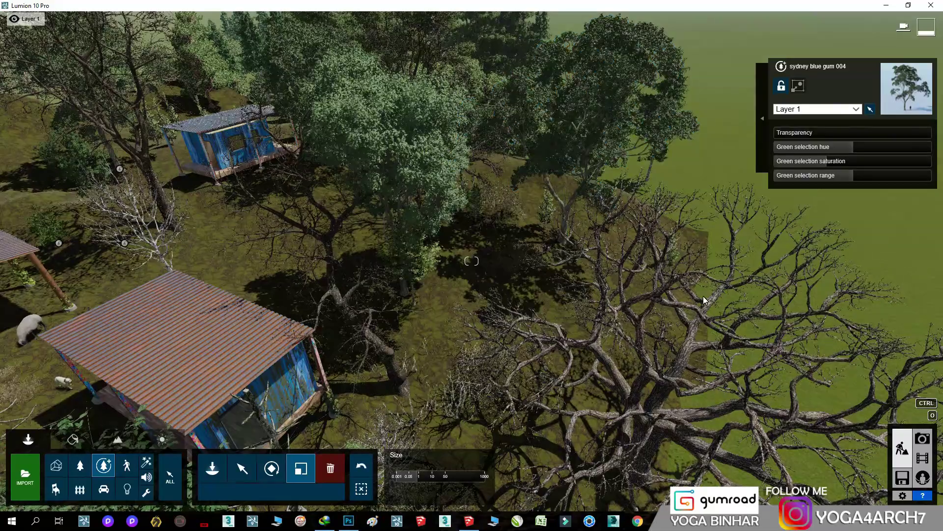
pyautogui.click(922, 439)
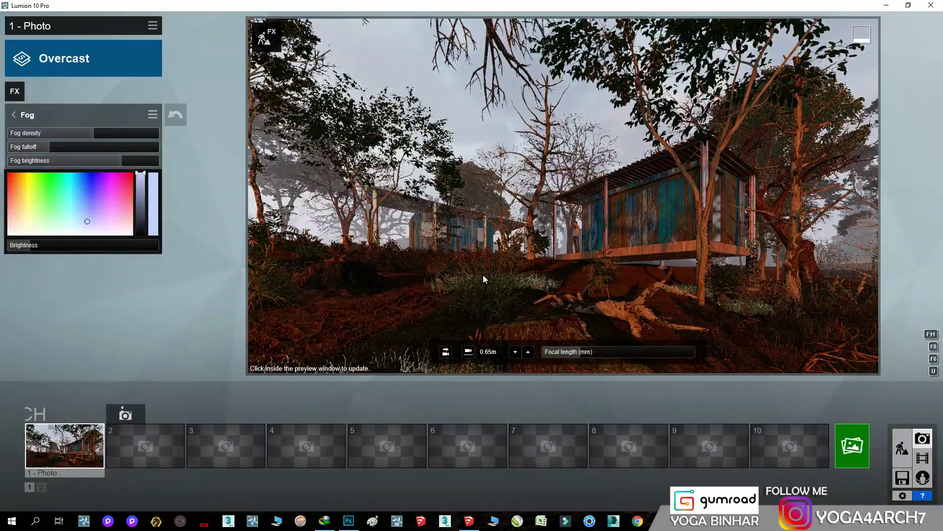
pyautogui.click(483, 276)
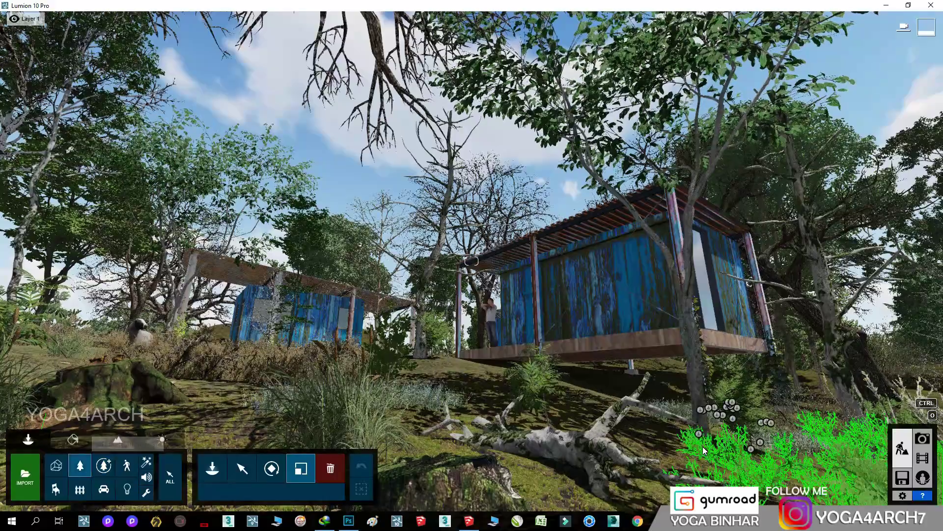
pyautogui.click(708, 448)
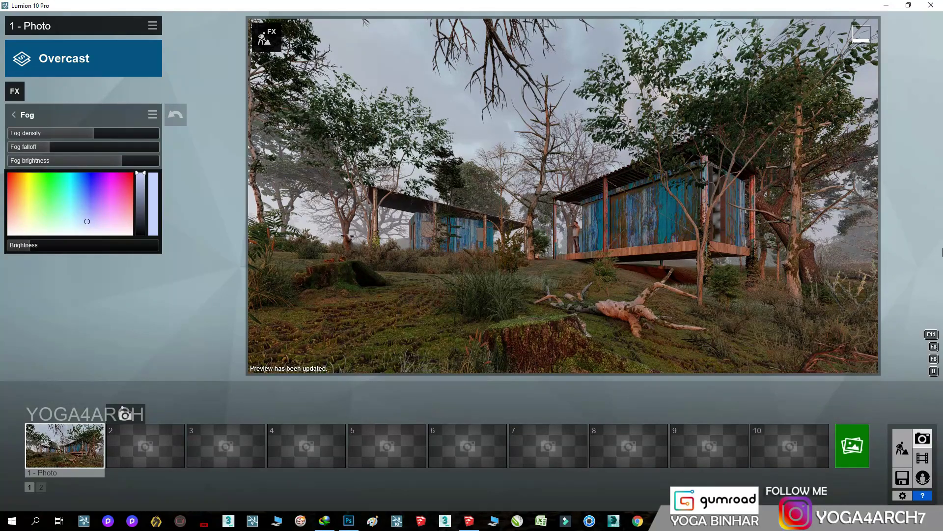
# Place pigeons from the Birds library on the fallen log and the tree stump.
pyautogui.click(902, 447)
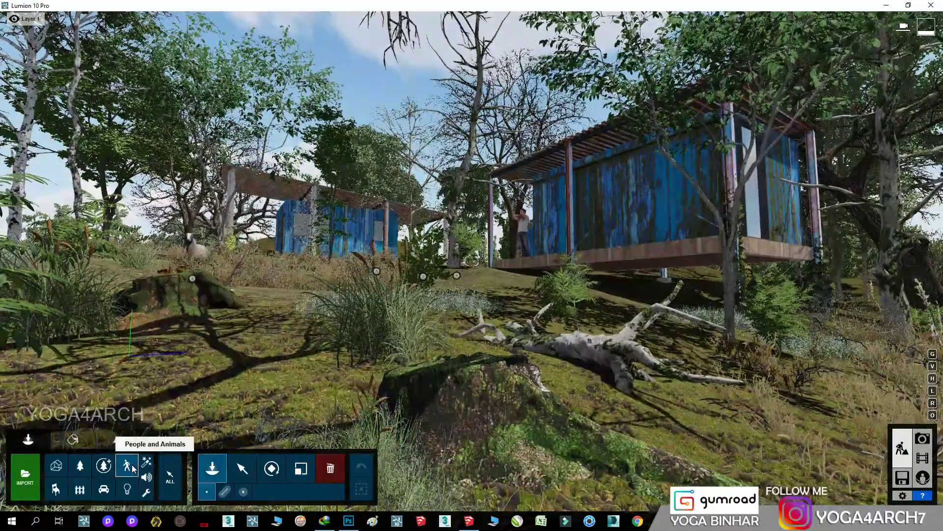
pyautogui.click(127, 465)
pyautogui.click(148, 88)
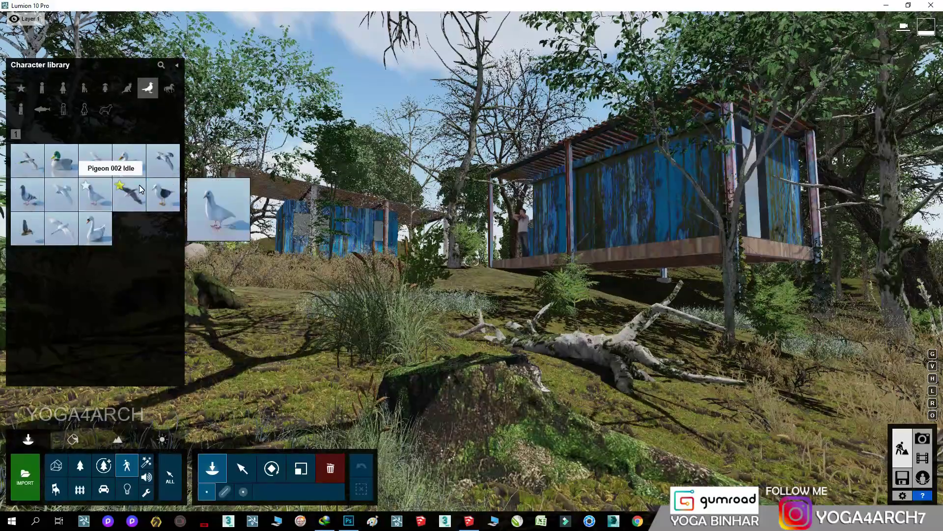
pyautogui.click(28, 195)
pyautogui.click(591, 341)
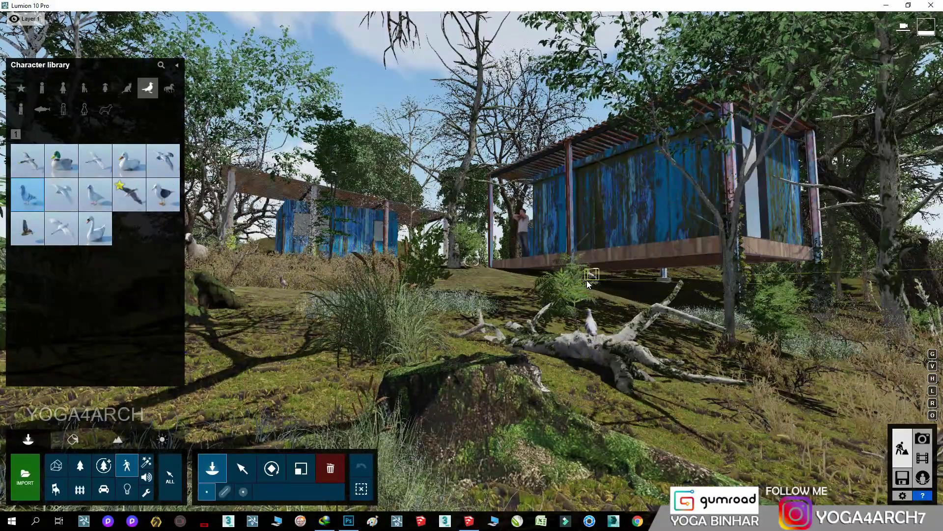
pyautogui.moveTo(283, 288); pyautogui.dragTo(274, 283, button='right')
pyautogui.click(273, 283)
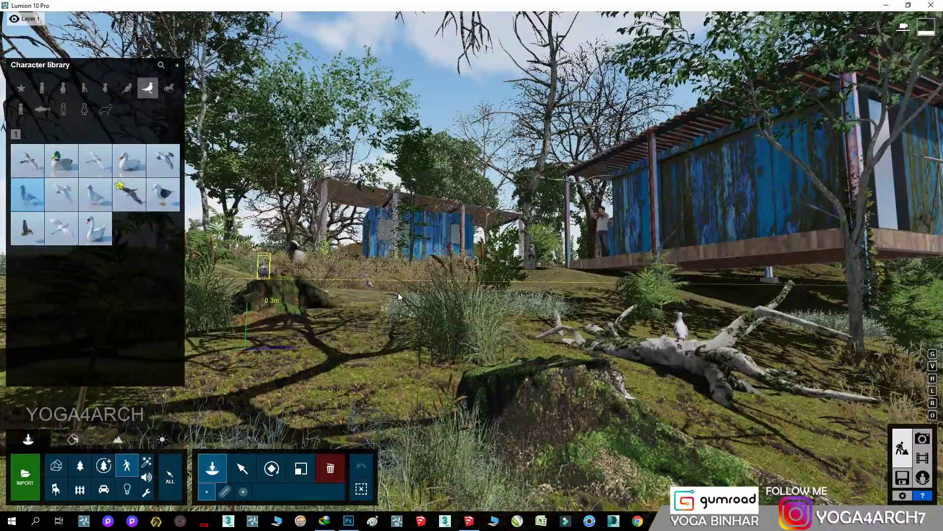
pyautogui.click(300, 468)
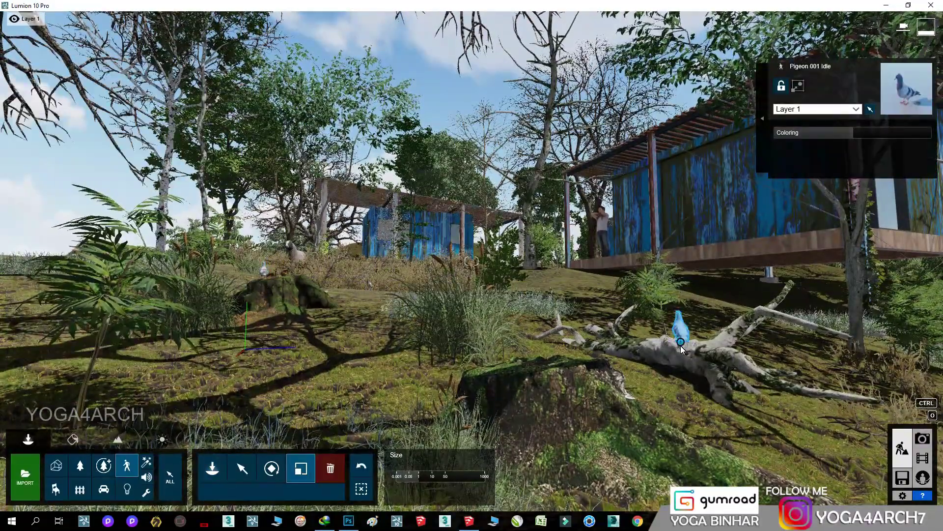
# Add three flying pigeons, raise them higher, and load the Photo 1 view.
pyautogui.click(127, 467)
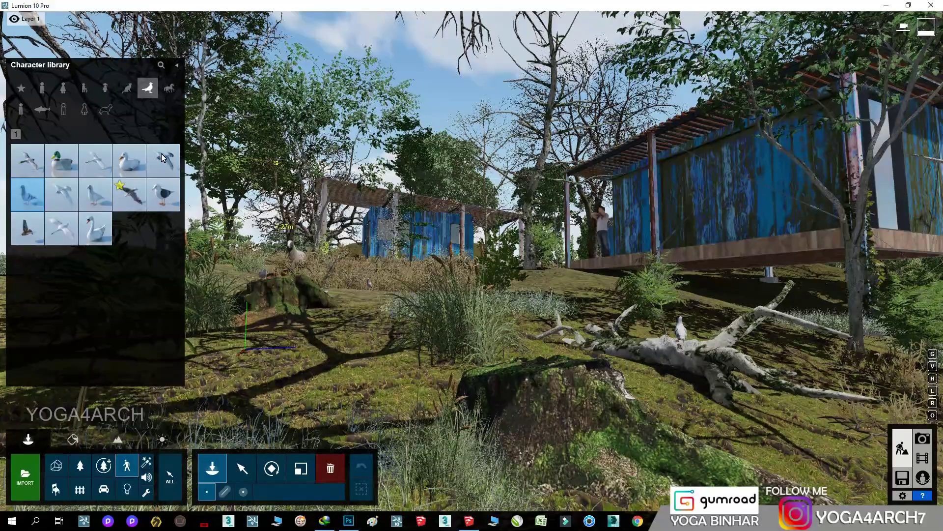
pyautogui.click(61, 194)
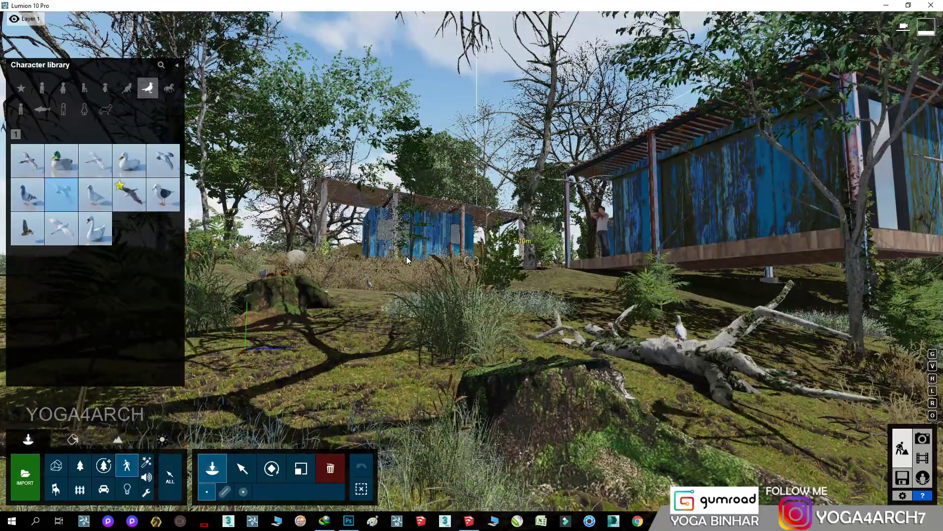
pyautogui.keyDown('ctrl'); pyautogui.moveTo(412, 61); pyautogui.dragTo(609, 178); pyautogui.keyUp('ctrl')
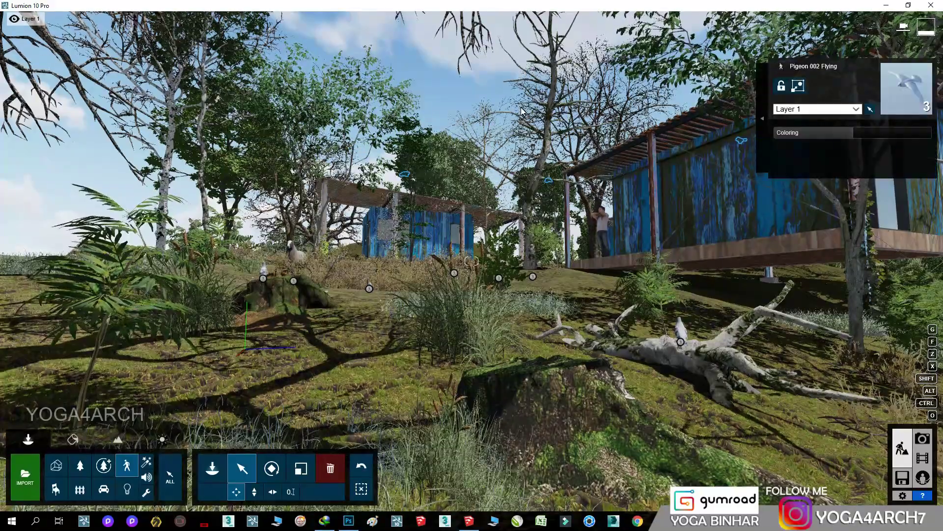
pyautogui.click(255, 492)
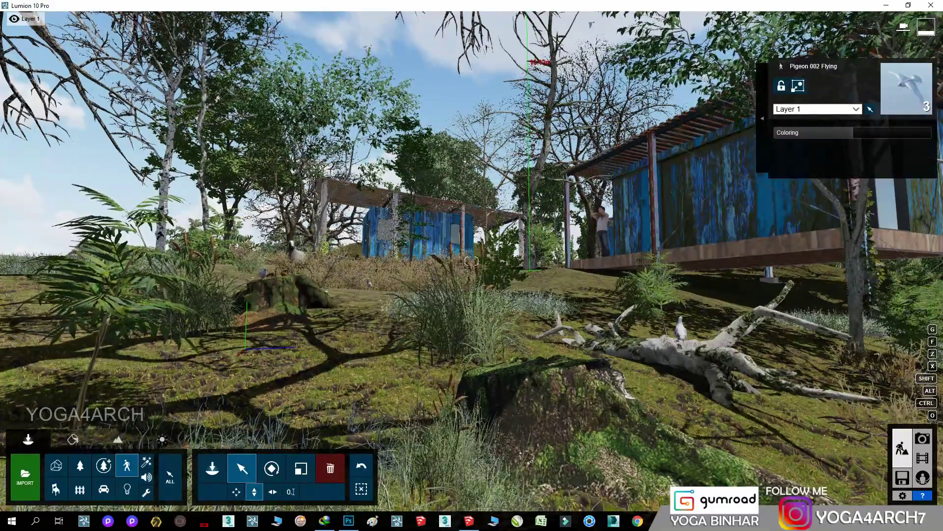
pyautogui.click(923, 438)
pyautogui.click(611, 254)
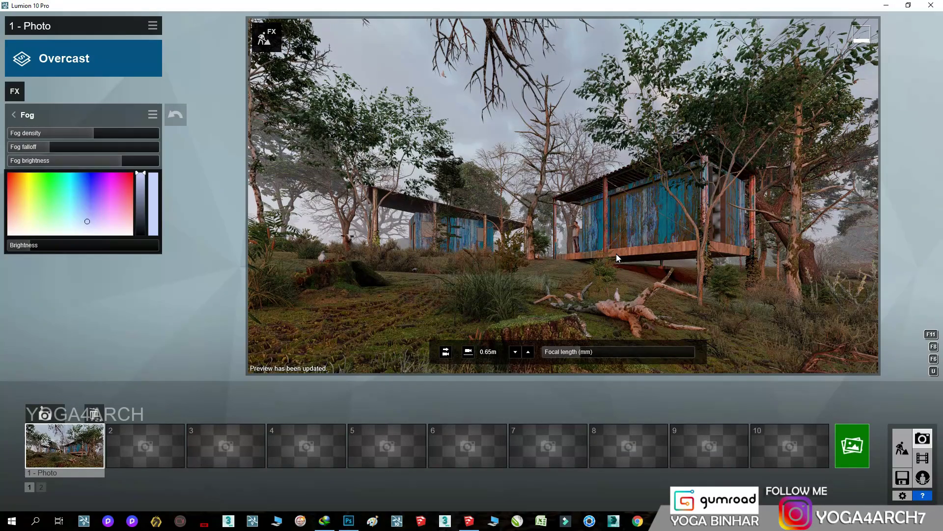
# Select the leafless tree beside the near cabin in Build mode, then return to Photo mode.
pyautogui.click(902, 448)
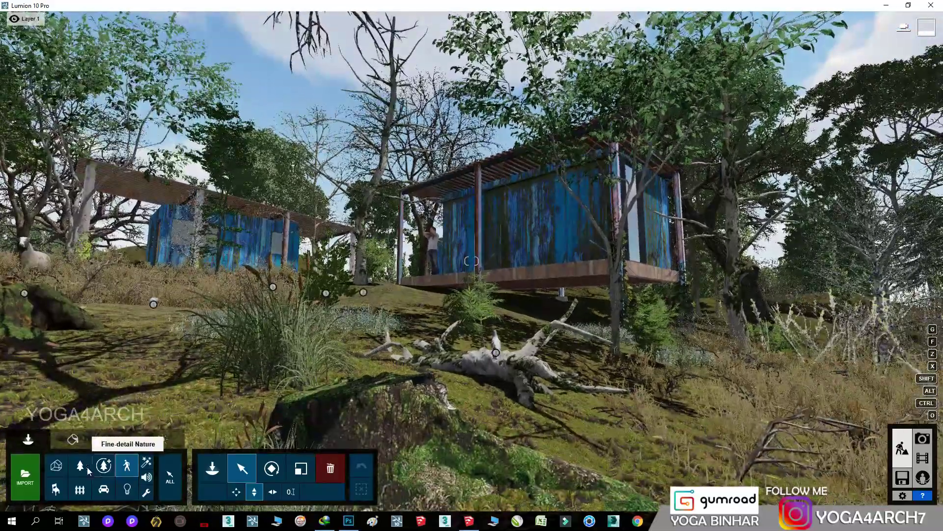
pyautogui.click(81, 466)
pyautogui.click(271, 468)
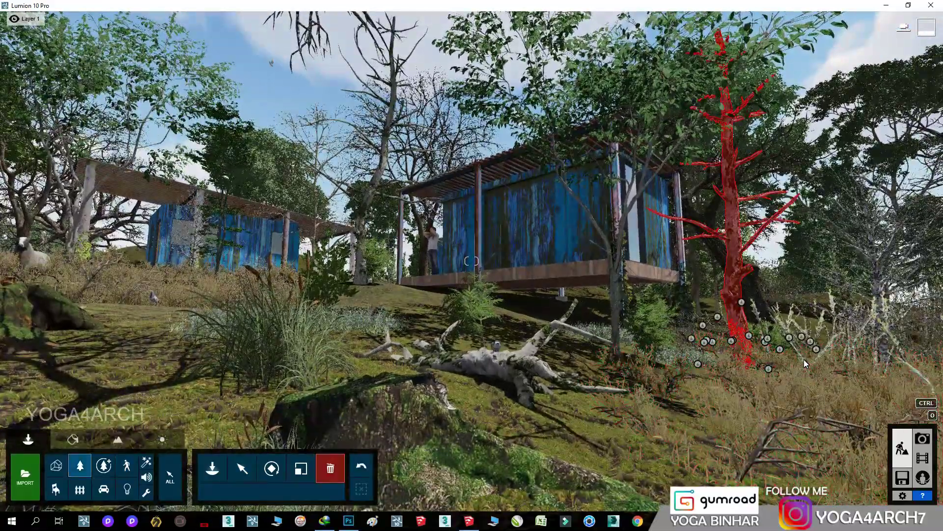
pyautogui.click(766, 341)
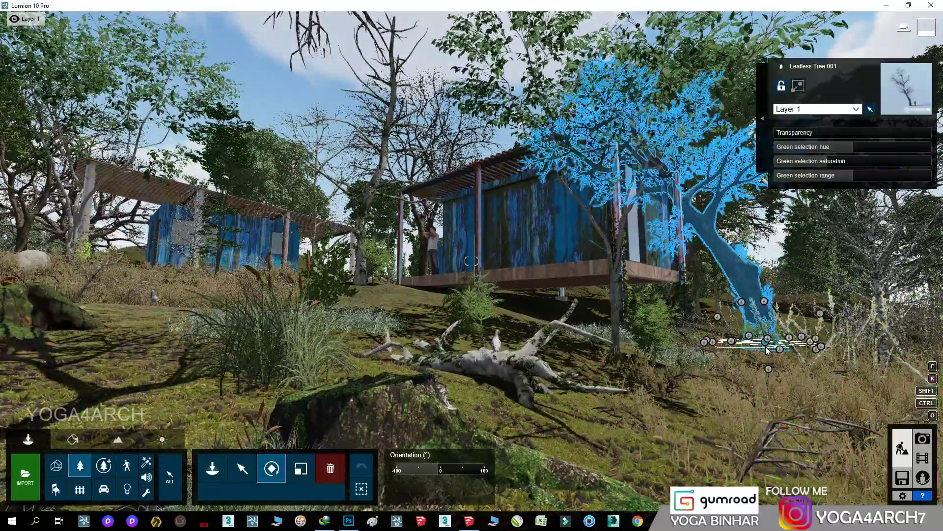
pyautogui.click(923, 438)
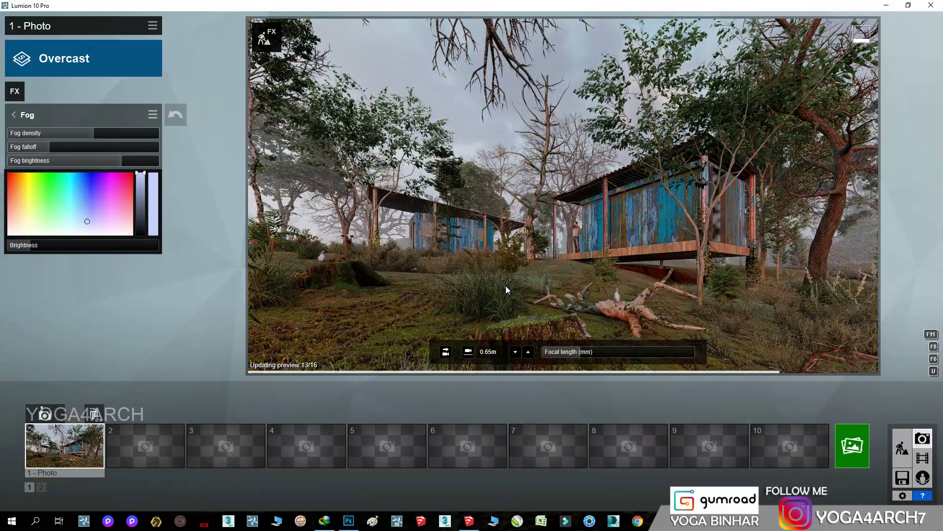
# Add the material ID pass and render photo 1 at 3840x2160 print size.
pyautogui.click(865, 454)
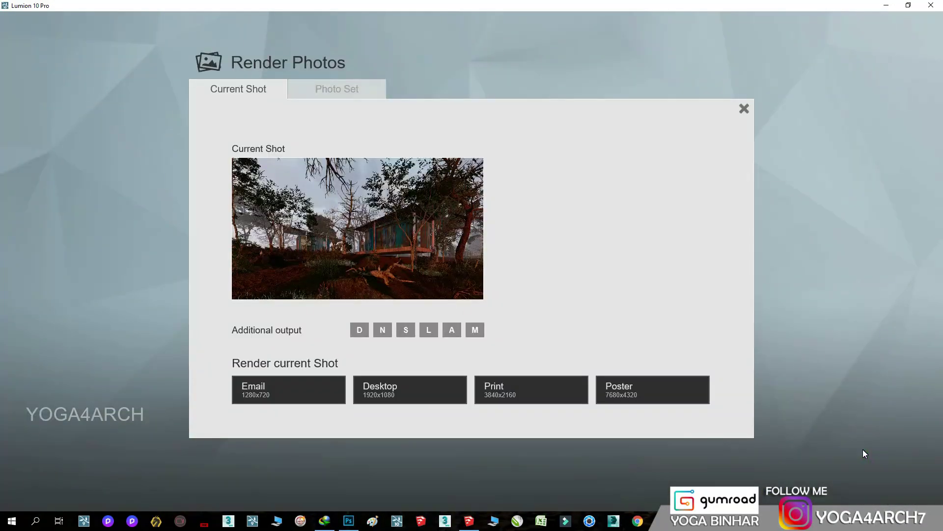
pyautogui.click(476, 330)
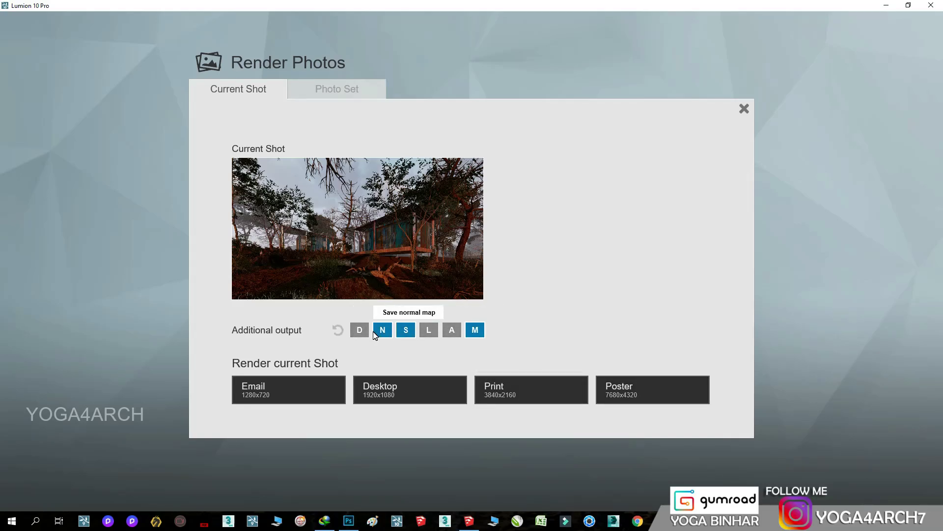
pyautogui.click(512, 388)
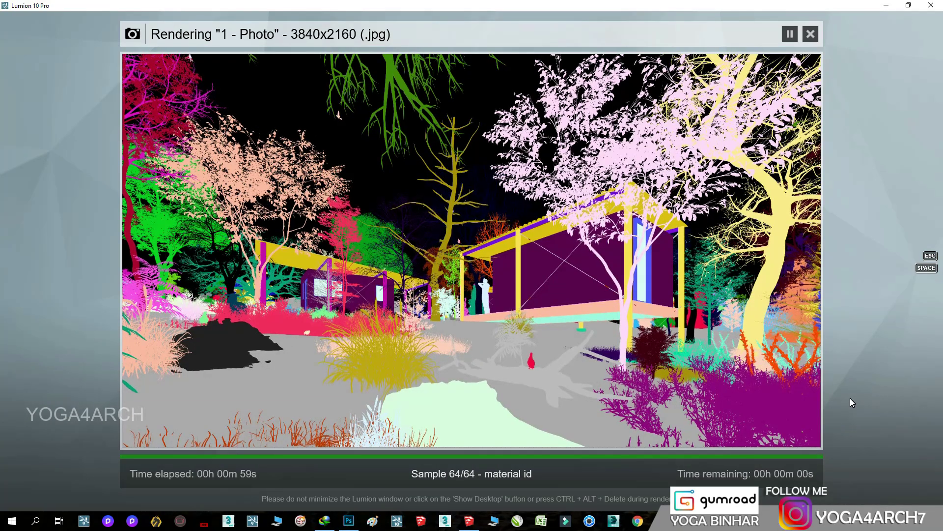
# View the XX render and the next pass full-size in the image viewer, then close it.
pyautogui.click(628, 428)
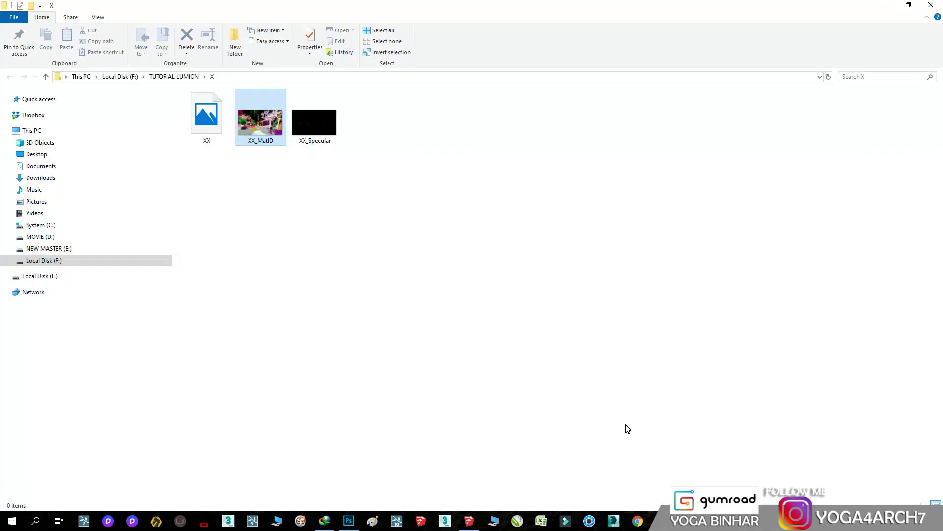
pyautogui.click(418, 263)
pyautogui.doubleClick(206, 122)
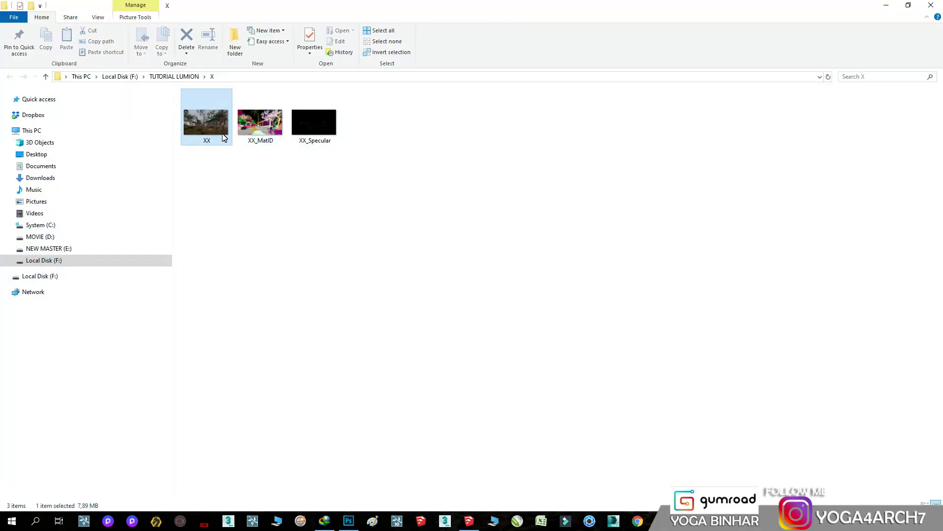
pyautogui.click(917, 269)
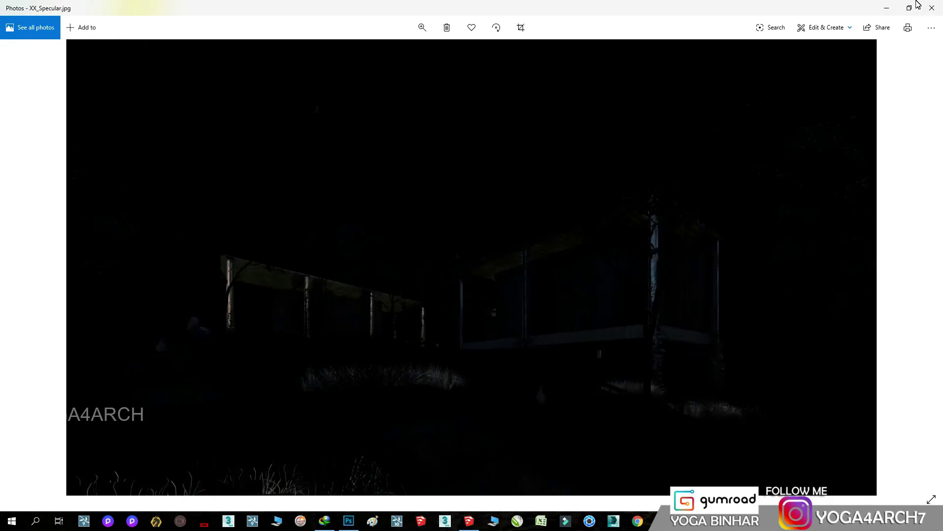
pyautogui.click(932, 8)
# Return to folder X and bring up Photoshop's File > Open dialog.
pyautogui.click(177, 77)
pyautogui.doubleClick(406, 228)
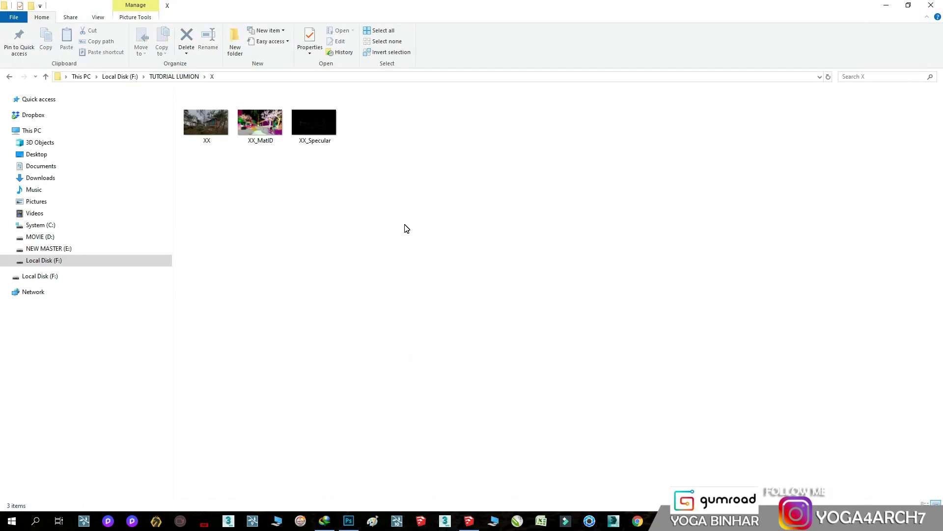
pyautogui.click(349, 522)
pyautogui.click(31, 10)
pyautogui.click(61, 26)
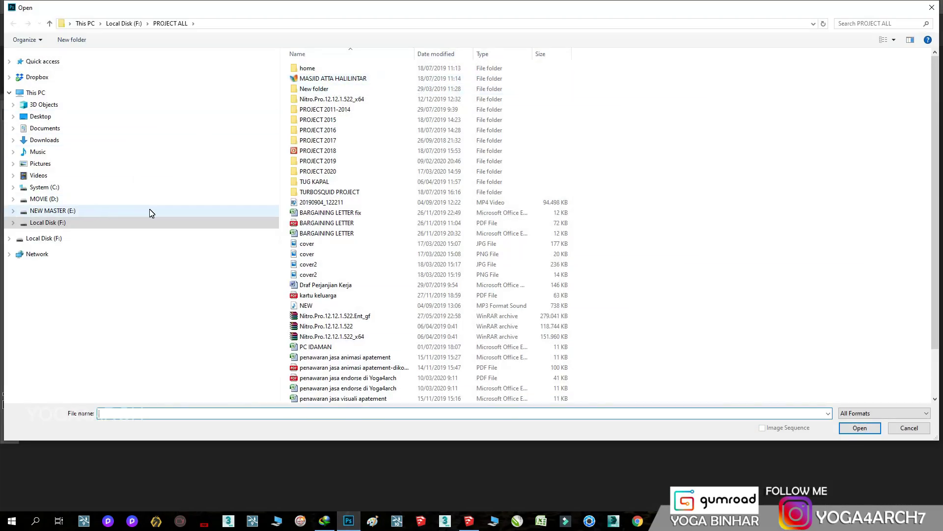
# Open XX, XX_MatID and XX_Specular from folder X in Photoshop.
pyautogui.doubleClick(344, 327)
pyautogui.doubleClick(676, 253)
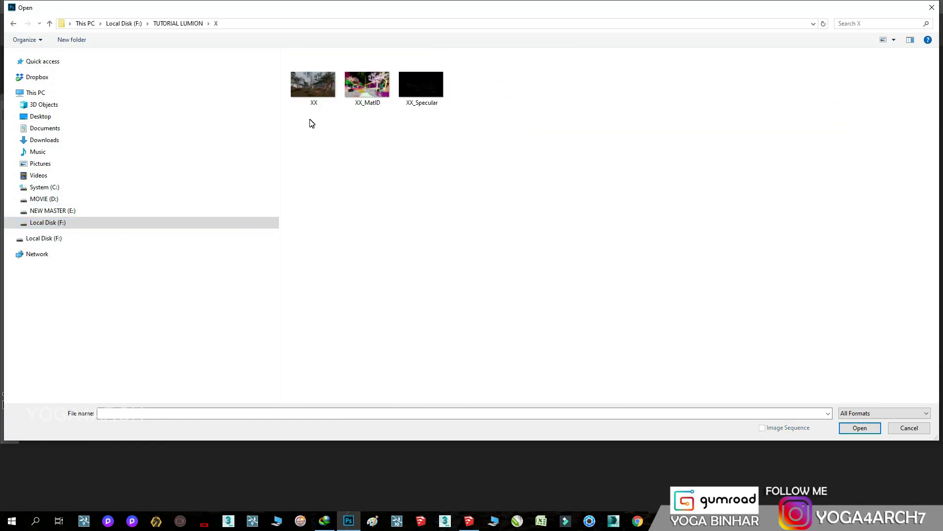
pyautogui.moveTo(313, 122); pyautogui.dragTo(452, 96)
pyautogui.click(858, 428)
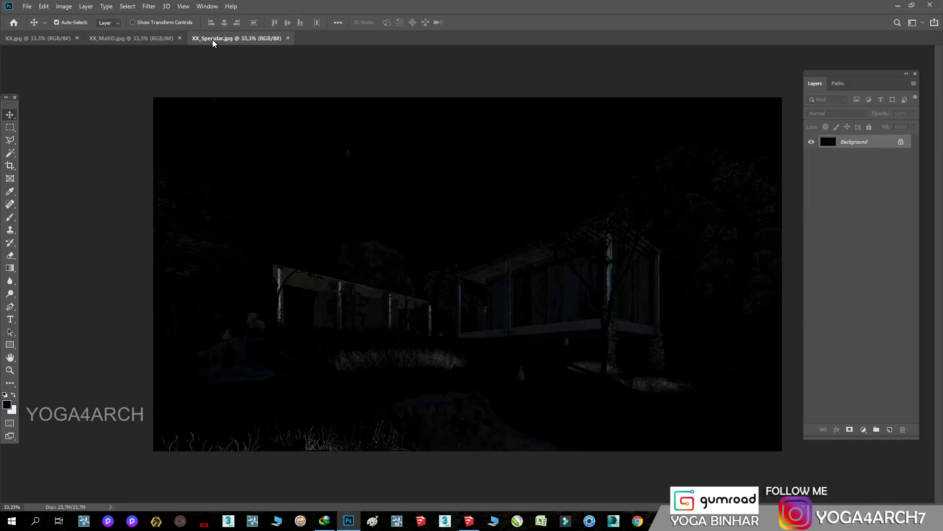
pyautogui.moveTo(521, 98); pyautogui.dragTo(431, 203)
# Layer the Specular pass onto XX with Screen blending at 51% opacity.
pyautogui.keyDown('shift'); pyautogui.moveTo(488, 239); pyautogui.dragTo(750, 140); pyautogui.keyUp('shift')
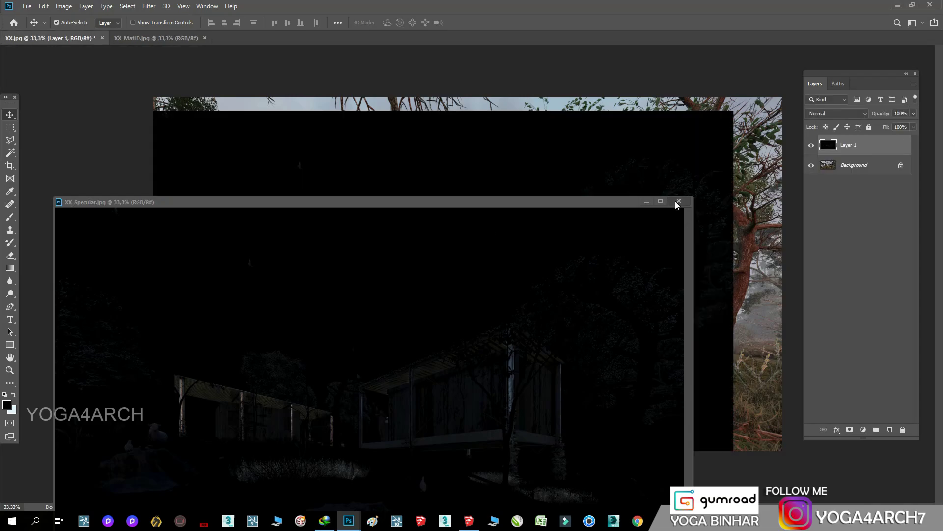
pyautogui.click(838, 114)
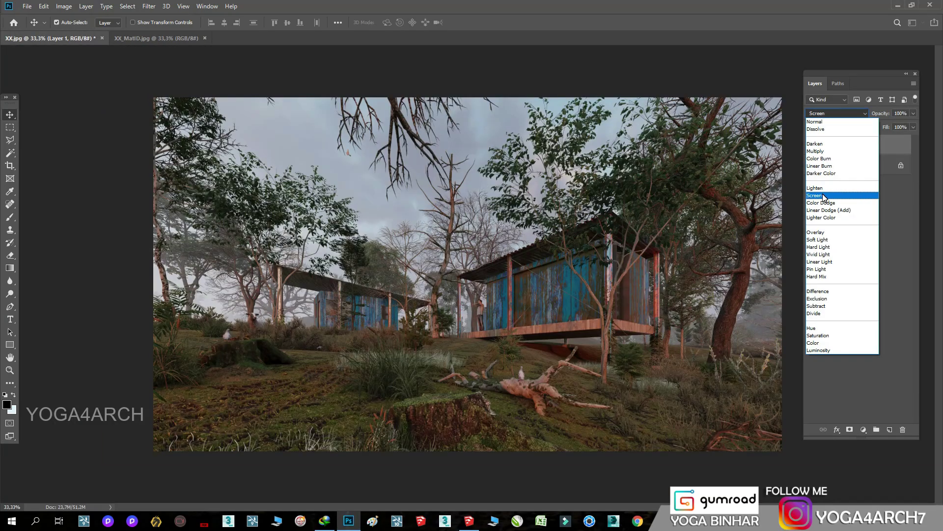
pyautogui.click(836, 193)
pyautogui.click(811, 145)
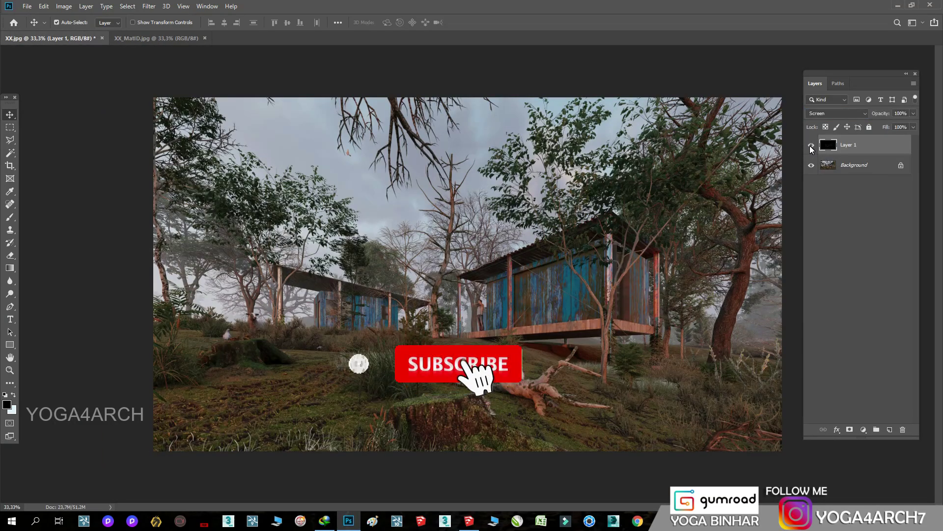
pyautogui.click(913, 113)
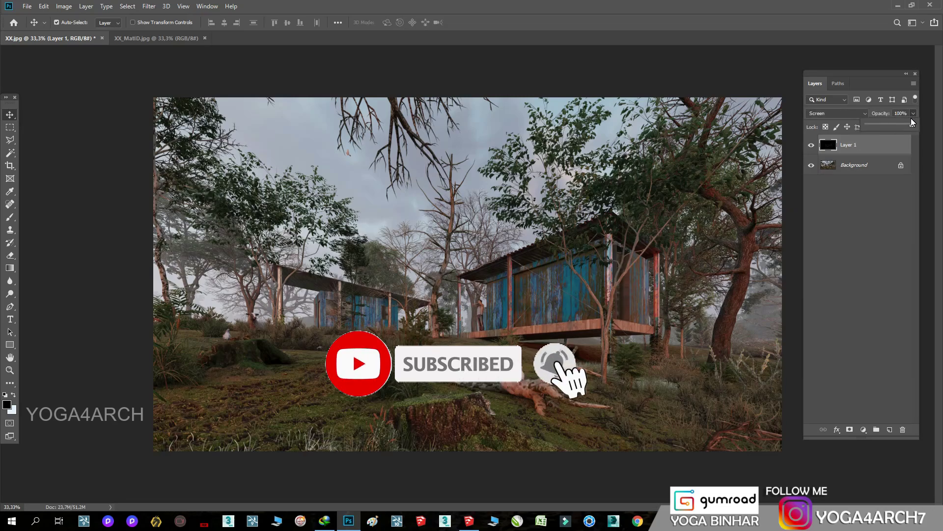
pyautogui.moveTo(912, 123); pyautogui.dragTo(883, 126)
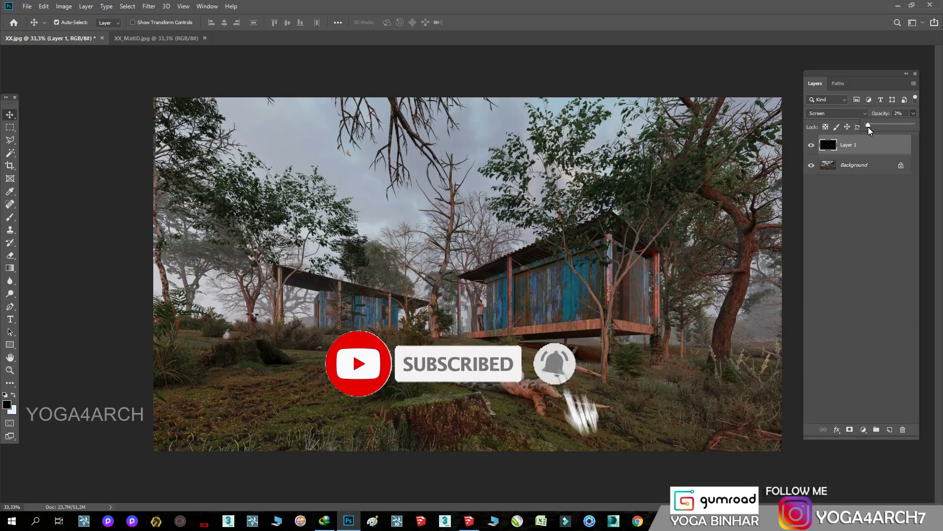
pyautogui.click(11, 257)
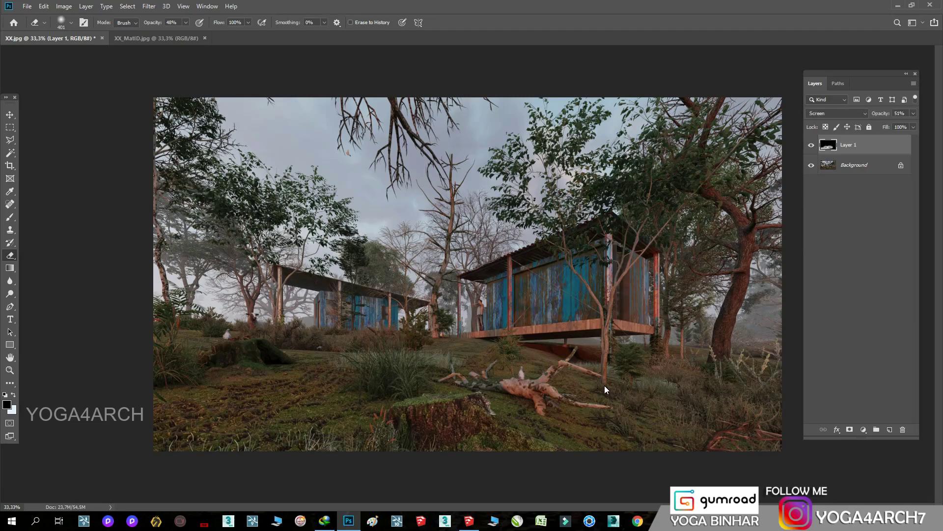
# Copy the MatID pass into XX as an aligned layer and hide it.
pyautogui.click(127, 38)
pyautogui.press('v')
pyautogui.moveTo(126, 38); pyautogui.dragTo(91, 128)
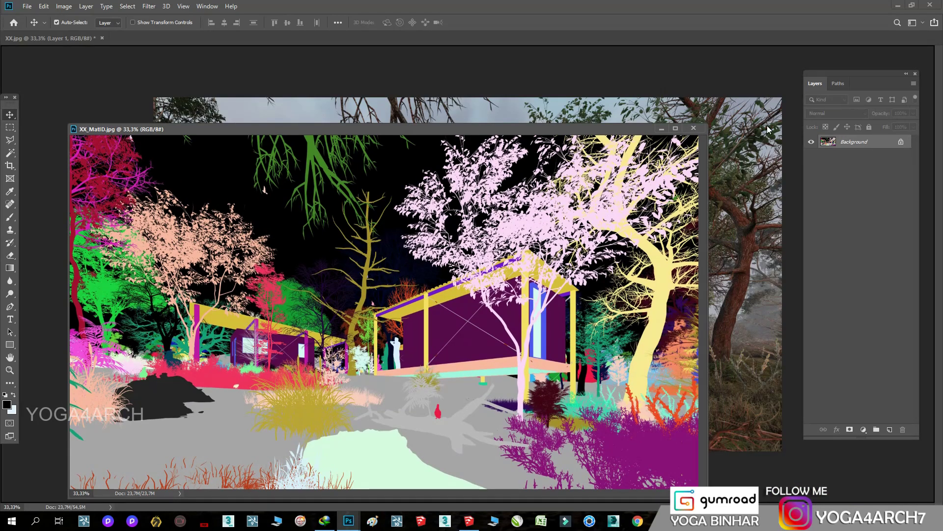
pyautogui.moveTo(769, 129); pyautogui.dragTo(737, 147)
pyautogui.click(693, 128)
pyautogui.moveTo(491, 270); pyautogui.dragTo(485, 276)
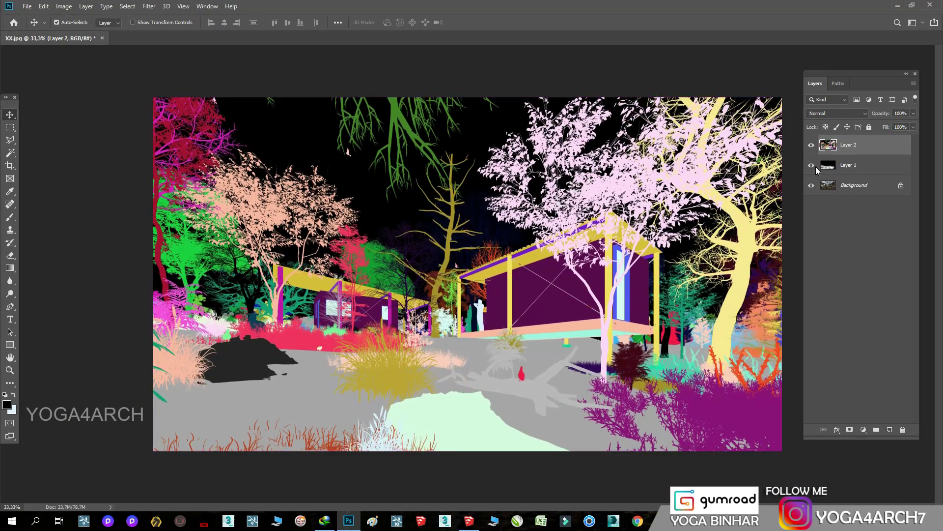
pyautogui.click(812, 144)
# Rename Background to Layer 0, then duplicate Layer 1 and Layer 0 and merge the copies.
pyautogui.doubleClick(885, 184)
pyautogui.press('Return')
pyautogui.keyDown('shift'); pyautogui.click(880, 167); pyautogui.keyUp('shift')
pyautogui.moveTo(880, 167); pyautogui.dragTo(889, 429)
pyautogui.rightClick(886, 211)
pyautogui.click(782, 385)
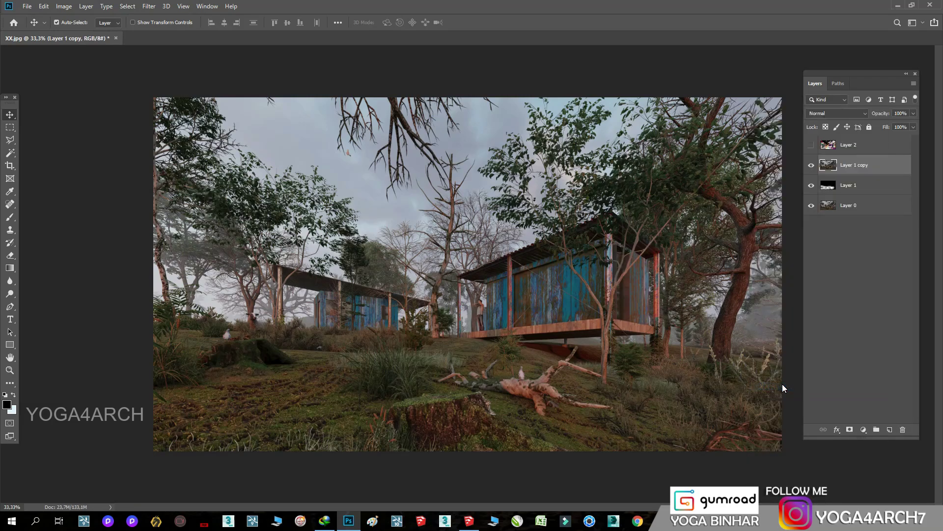
pyautogui.click(154, 7)
# In Camera Raw, set Vignetting -18, deepen the tone-curve darks, Saturation -8 and Texture +4.
pyautogui.click(172, 66)
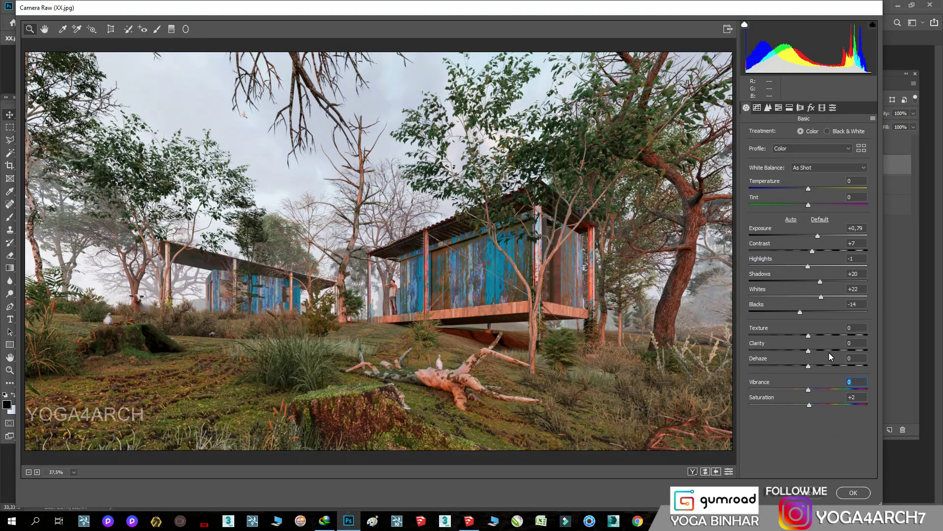
pyautogui.click(811, 107)
pyautogui.moveTo(808, 235)
pyautogui.mouseDown()
pyautogui.moveTo(786, 235)
pyautogui.moveTo(798, 236)
pyautogui.mouseUp()
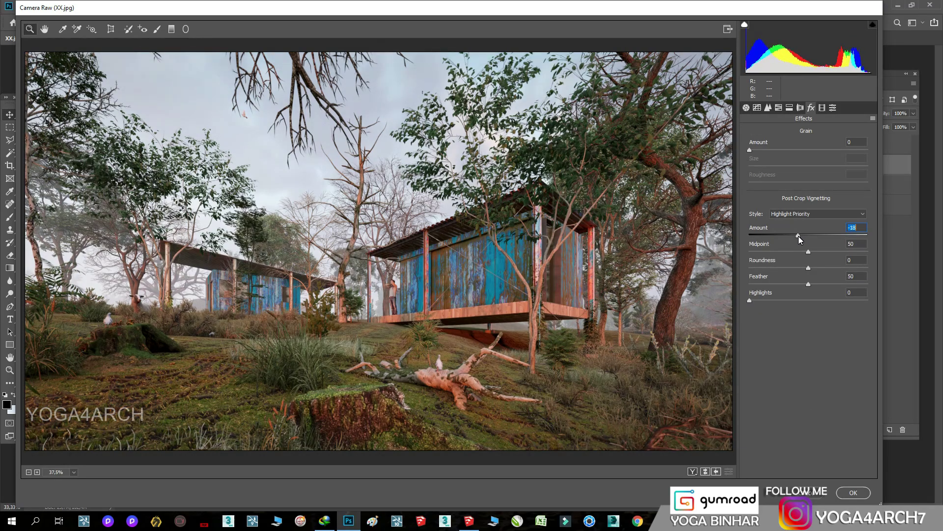
pyautogui.click(758, 108)
pyautogui.moveTo(808, 321)
pyautogui.mouseDown()
pyautogui.moveTo(797, 323)
pyautogui.moveTo(813, 312)
pyautogui.mouseUp()
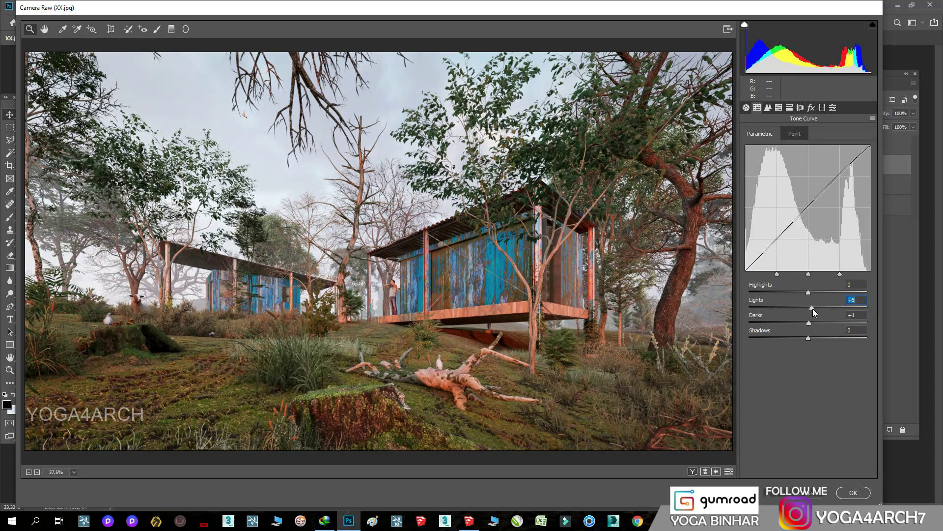
pyautogui.click(747, 107)
pyautogui.moveTo(810, 402); pyautogui.dragTo(803, 403)
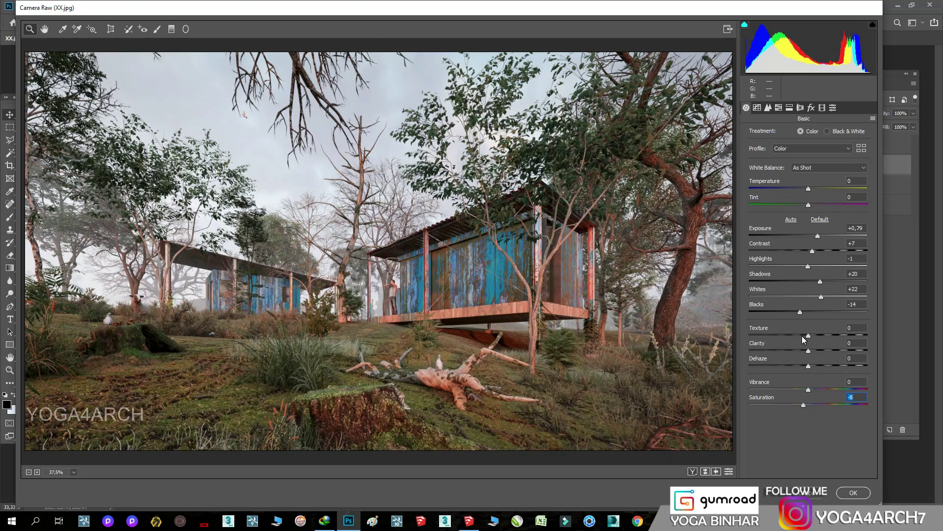
pyautogui.moveTo(808, 335)
pyautogui.mouseDown()
pyautogui.moveTo(823, 335)
pyautogui.moveTo(810, 338)
pyautogui.mouseUp()
# Apply custom white balance (Temperature -2, Tint +6), Whites +11, Blacks +13 and Sharpening 61.
pyautogui.click(815, 168)
pyautogui.click(797, 183)
pyautogui.moveTo(813, 189)
pyautogui.mouseDown()
pyautogui.moveTo(798, 189)
pyautogui.moveTo(809, 190)
pyautogui.moveTo(813, 206)
pyautogui.moveTo(800, 189)
pyautogui.moveTo(809, 190)
pyautogui.mouseUp()
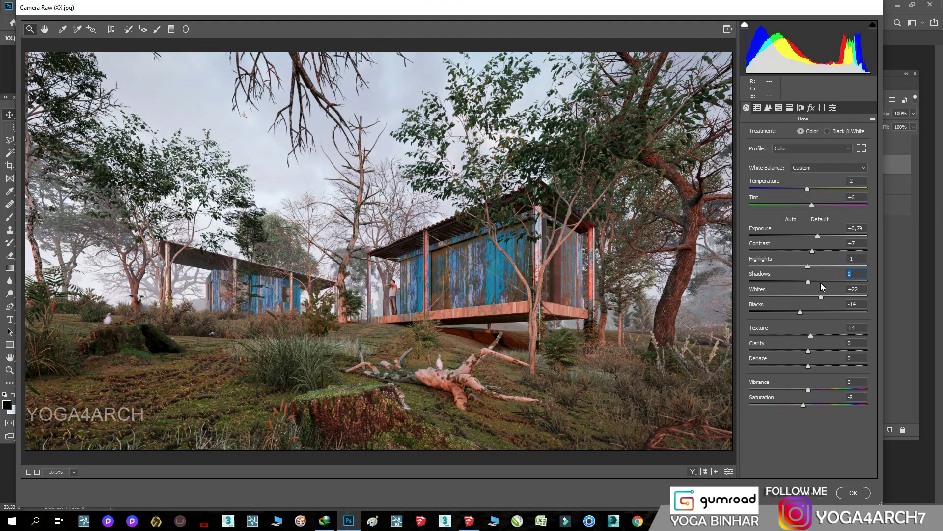
pyautogui.moveTo(819, 296)
pyautogui.mouseDown()
pyautogui.moveTo(788, 293)
pyautogui.moveTo(809, 294)
pyautogui.moveTo(782, 311)
pyautogui.moveTo(800, 306)
pyautogui.mouseUp()
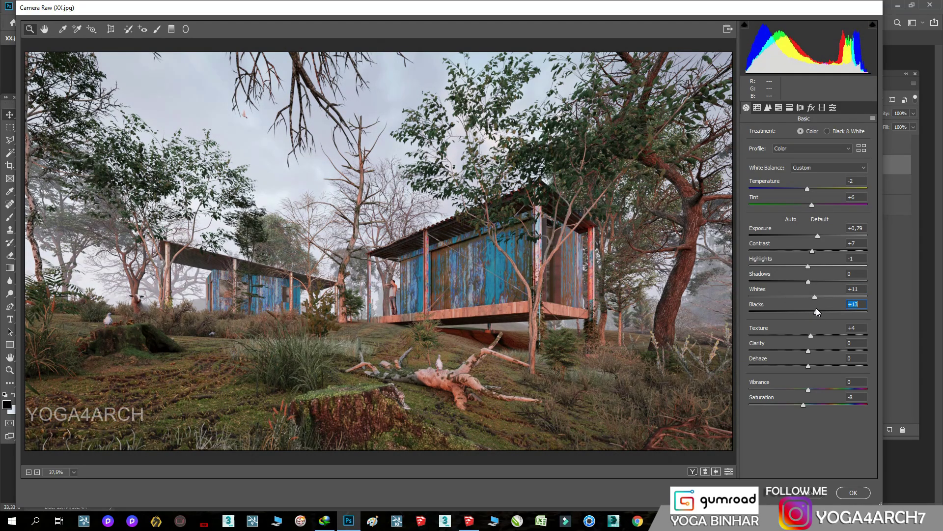
pyautogui.click(768, 107)
pyautogui.moveTo(812, 154); pyautogui.dragTo(797, 154)
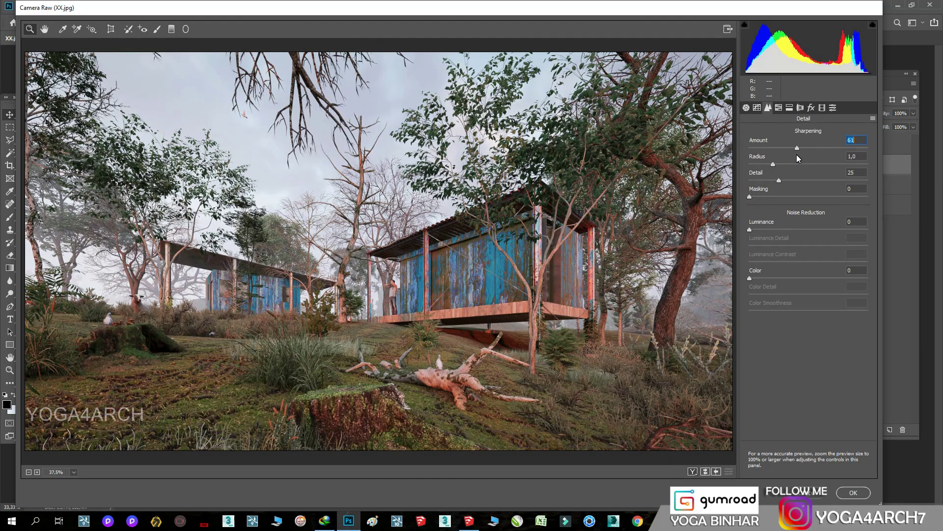
pyautogui.moveTo(750, 229); pyautogui.dragTo(762, 230)
pyautogui.click(841, 492)
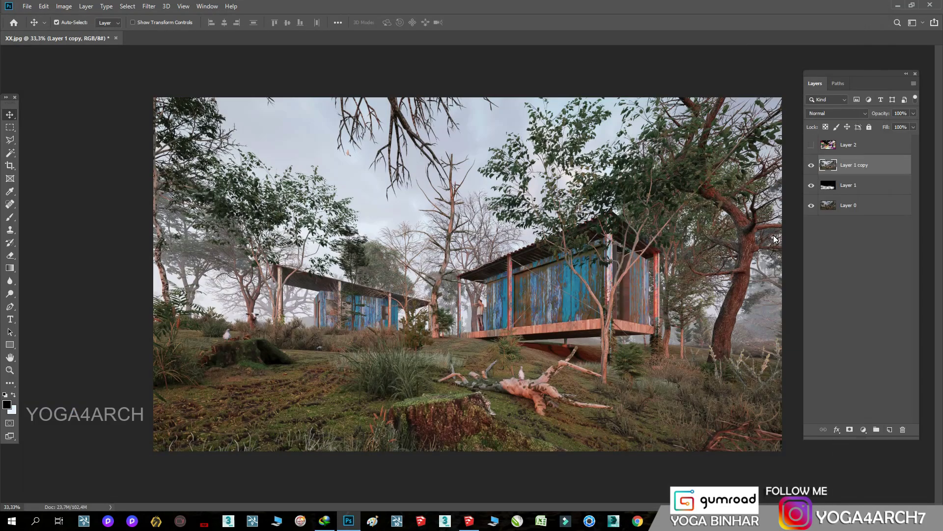
# Add a Color Lookup layer with the filmstock LUT and lower its opacity to 8%.
pyautogui.click(811, 165)
pyautogui.click(812, 165)
pyautogui.click(863, 429)
pyautogui.click(887, 376)
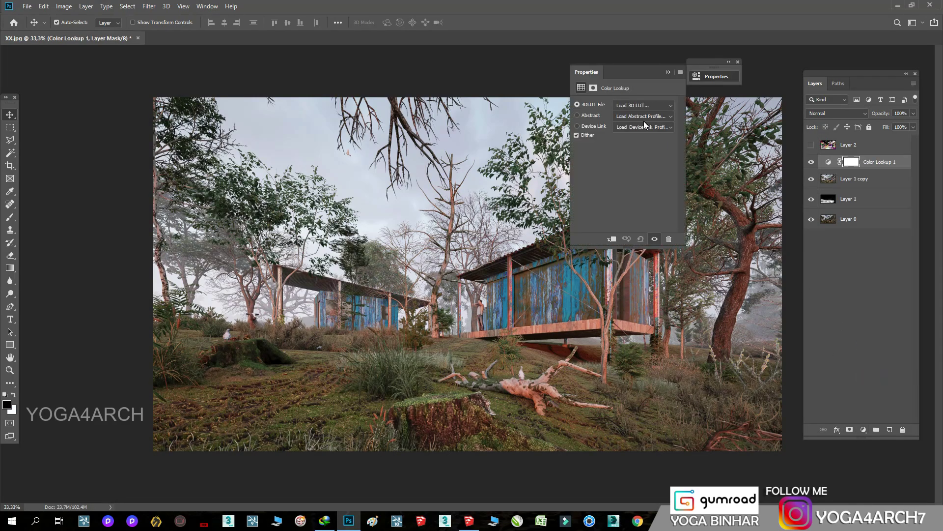
pyautogui.click(644, 105)
pyautogui.click(653, 228)
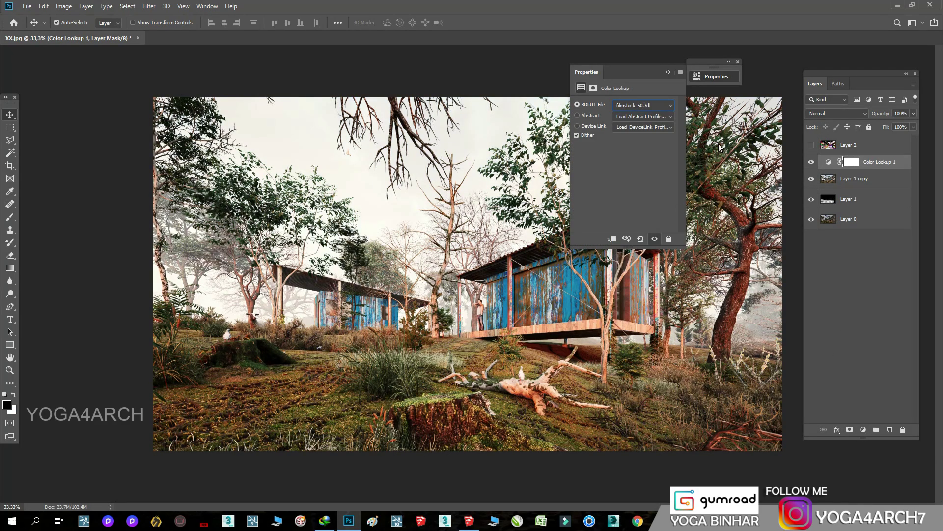
pyautogui.click(913, 113)
pyautogui.moveTo(915, 125); pyautogui.dragTo(860, 132)
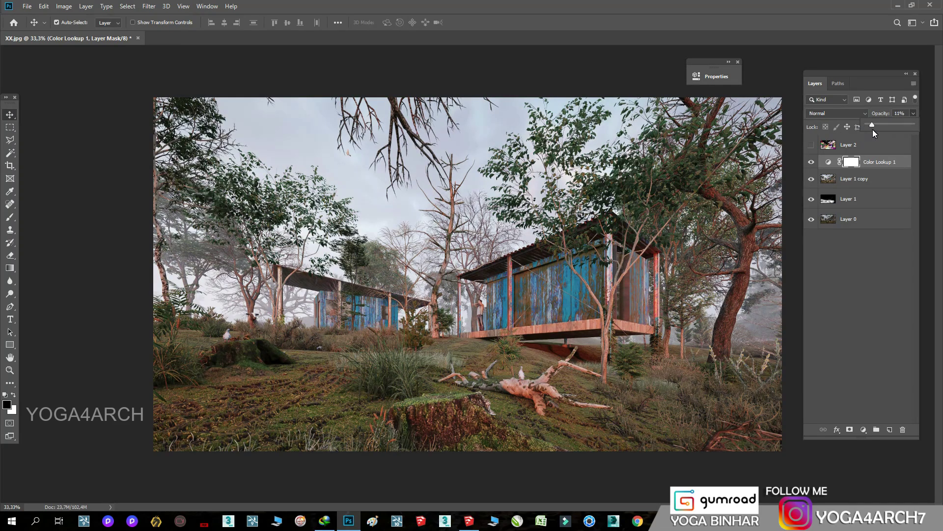
# Add a second Color Lookup layer using DropBlues.3DL and compare it on and off.
pyautogui.click(864, 429)
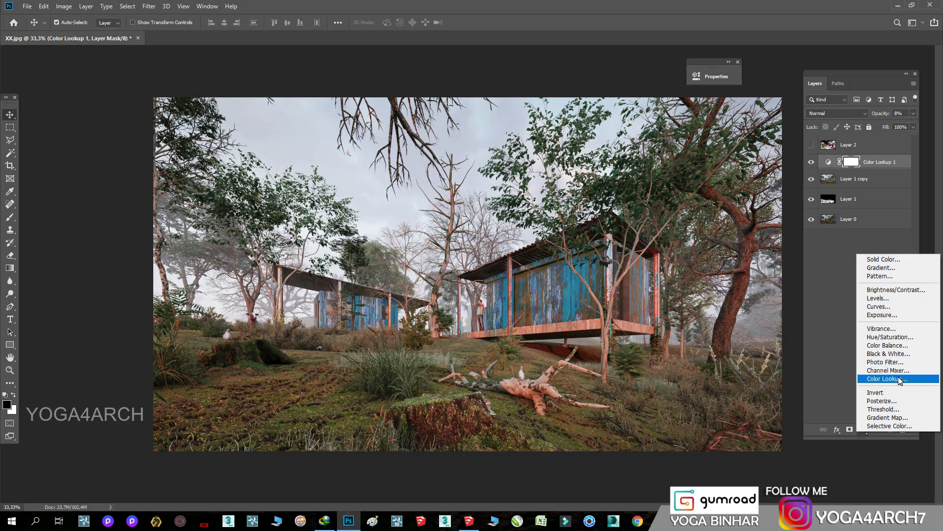
pyautogui.click(888, 377)
pyautogui.click(635, 105)
pyautogui.click(638, 192)
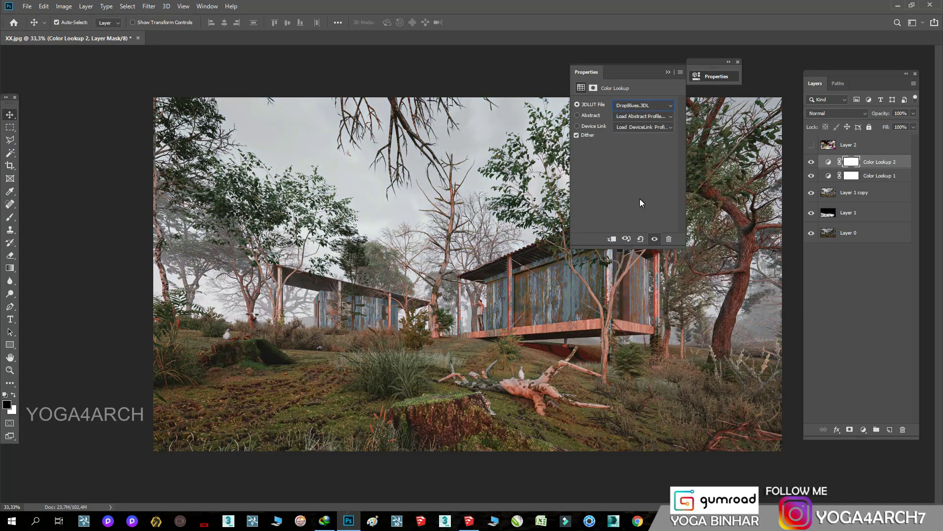
pyautogui.click(932, 124)
pyautogui.click(737, 63)
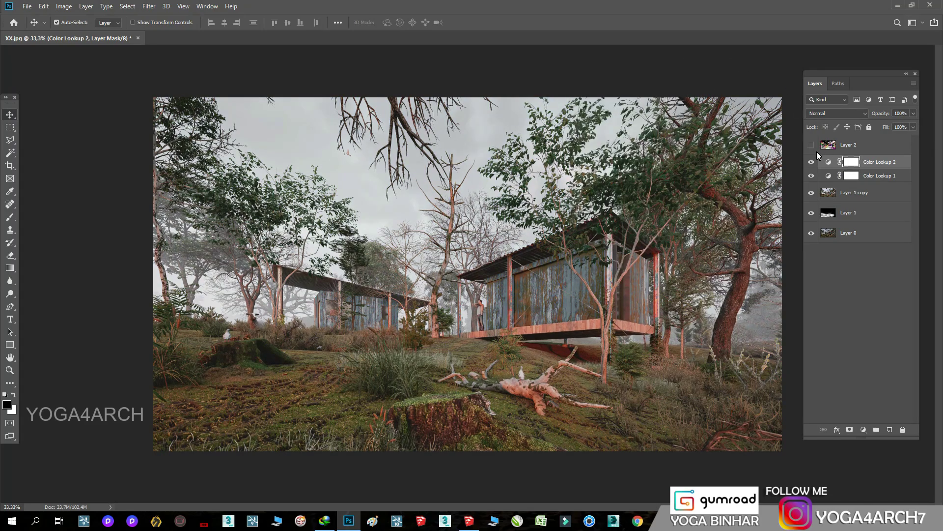
pyautogui.click(811, 163)
pyautogui.click(811, 162)
# Add a Selective Color layer reducing black and shifting magenta in the Blacks range.
pyautogui.click(863, 430)
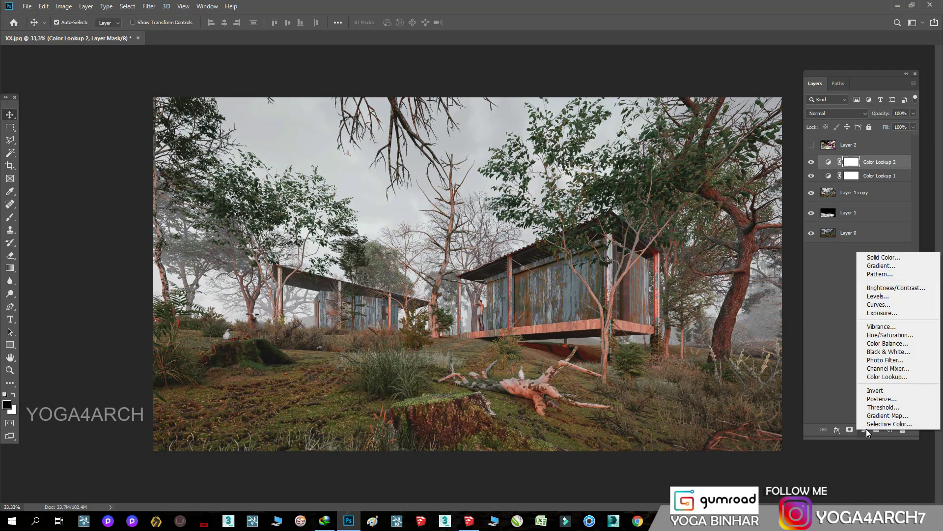
pyautogui.click(910, 425)
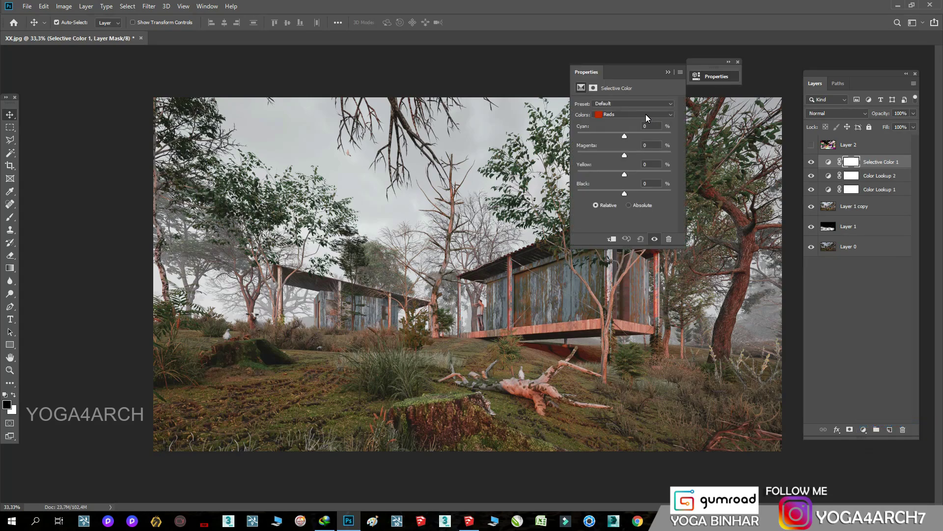
pyautogui.click(646, 114)
pyautogui.click(626, 193)
pyautogui.moveTo(626, 195); pyautogui.dragTo(620, 196)
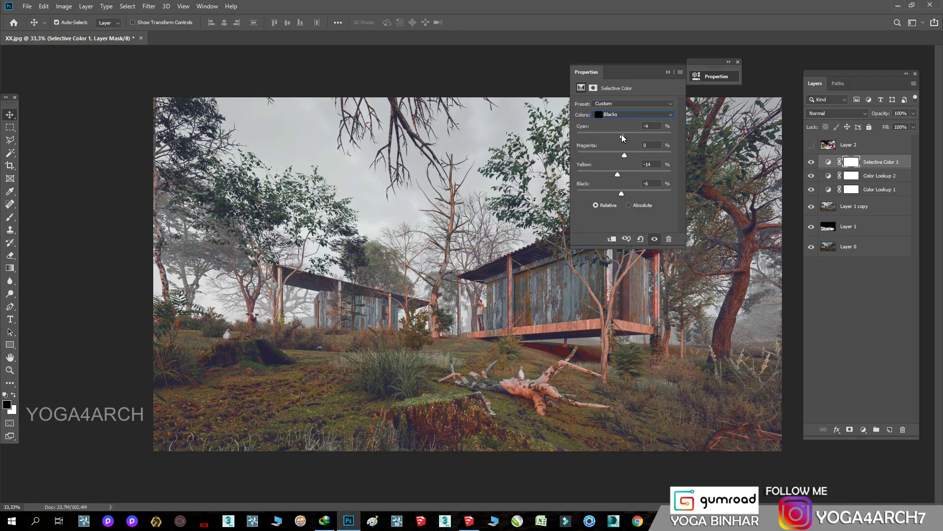
pyautogui.moveTo(619, 157); pyautogui.dragTo(629, 157)
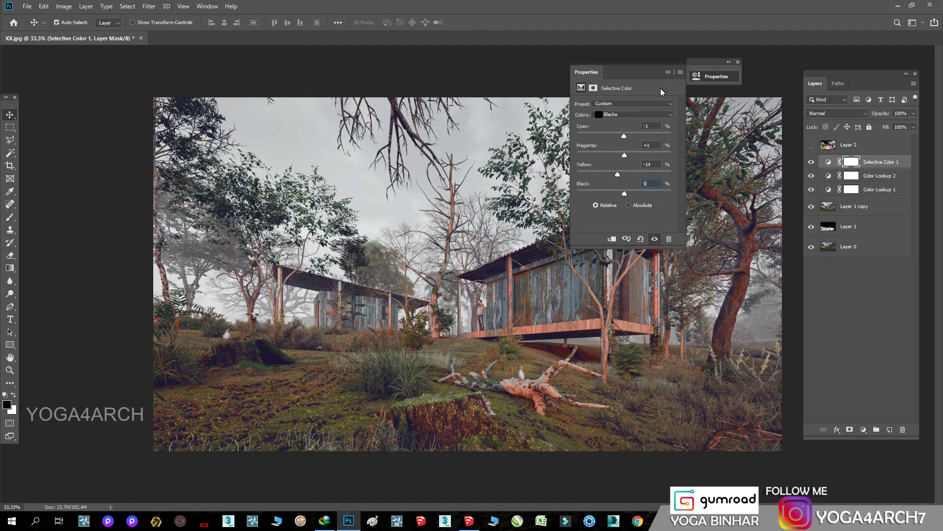
pyautogui.click(716, 76)
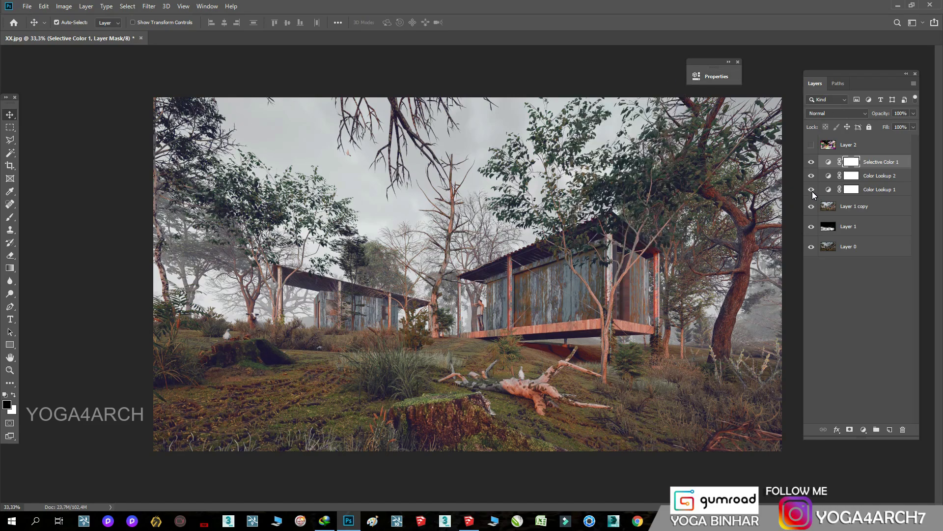
# Toggle the grading layers to compare, and set Color Lookup 2 to 63% opacity.
pyautogui.click(812, 207)
pyautogui.click(812, 206)
pyautogui.click(812, 176)
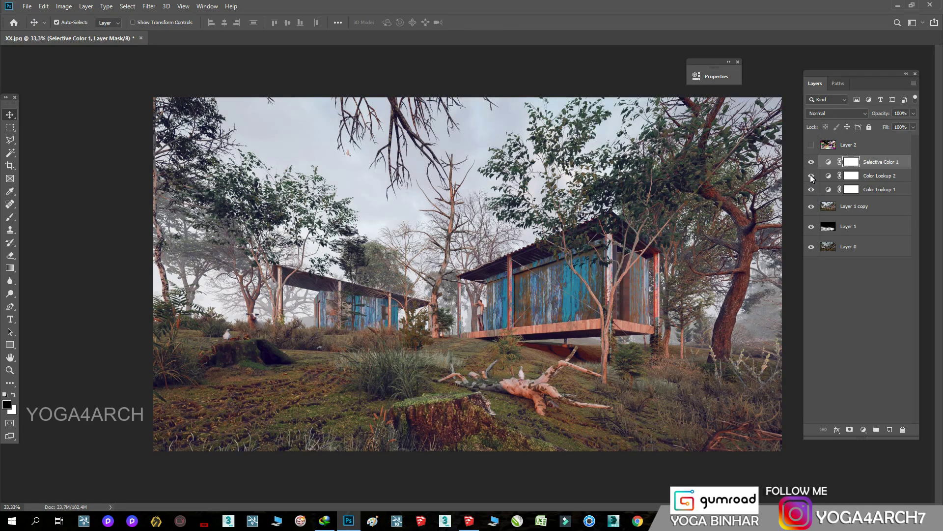
pyautogui.click(811, 176)
pyautogui.click(915, 182)
pyautogui.click(912, 114)
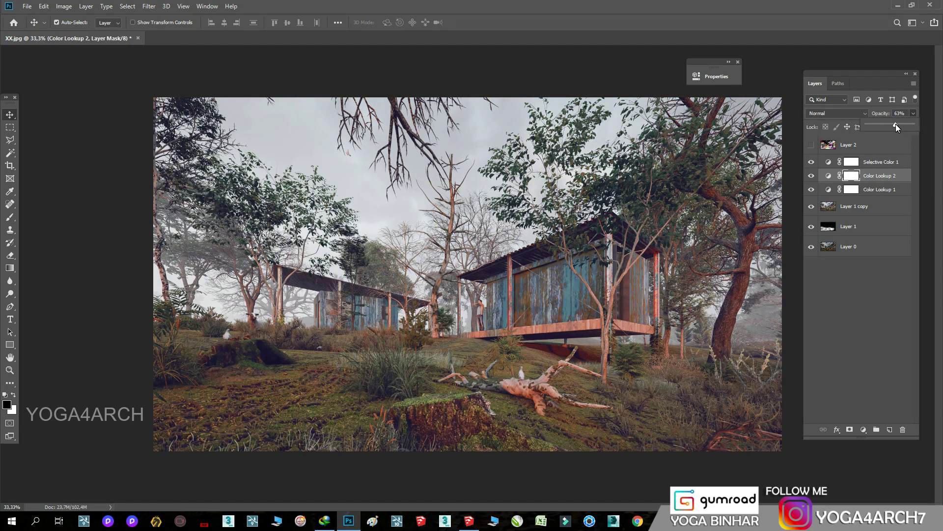
pyautogui.click(895, 162)
pyautogui.click(863, 430)
# Add Color Balance with midtones toward cyan/magenta and highlights pushed toward blue.
pyautogui.click(885, 342)
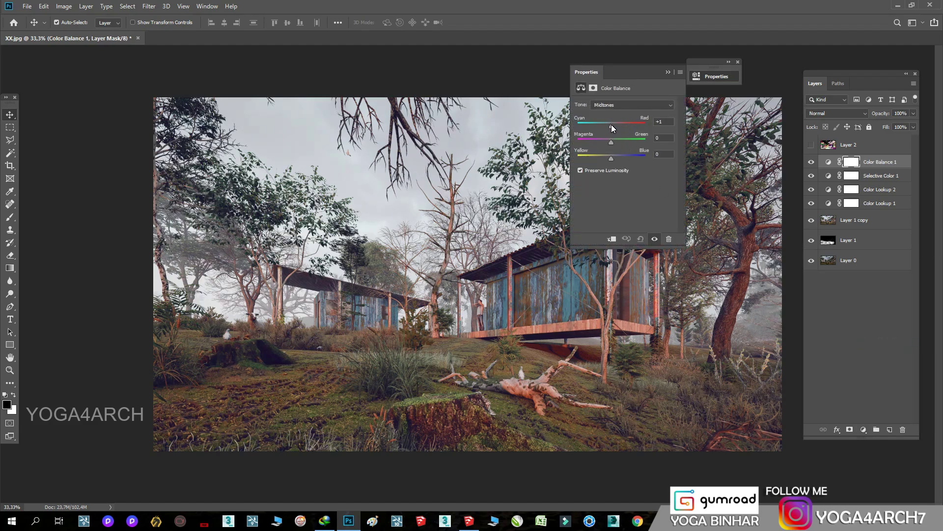
pyautogui.moveTo(611, 126); pyautogui.dragTo(614, 156)
pyautogui.click(614, 105)
pyautogui.click(613, 125)
pyautogui.moveTo(612, 158); pyautogui.dragTo(615, 157)
# Add Brightness/Contrast at 14% opacity and a hidden Black & White layer above it.
pyautogui.click(717, 76)
pyautogui.click(864, 430)
pyautogui.click(879, 282)
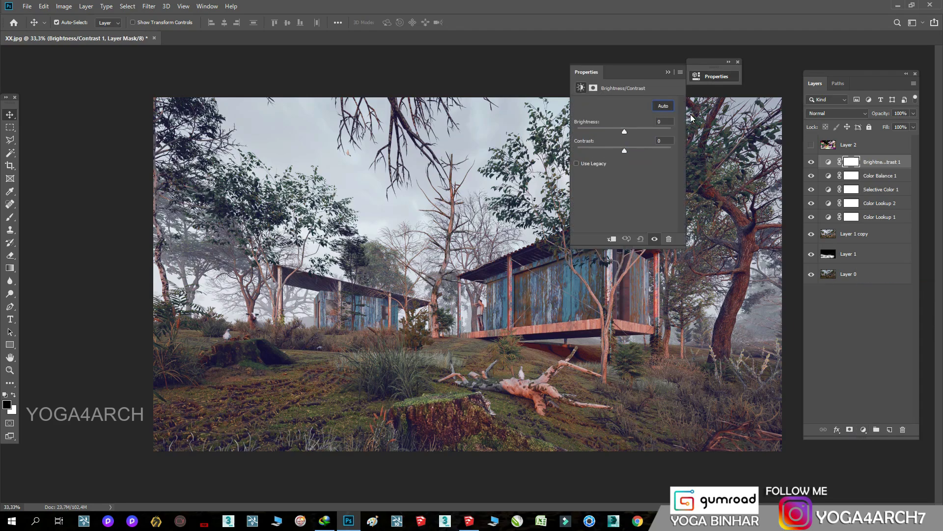
pyautogui.click(864, 429)
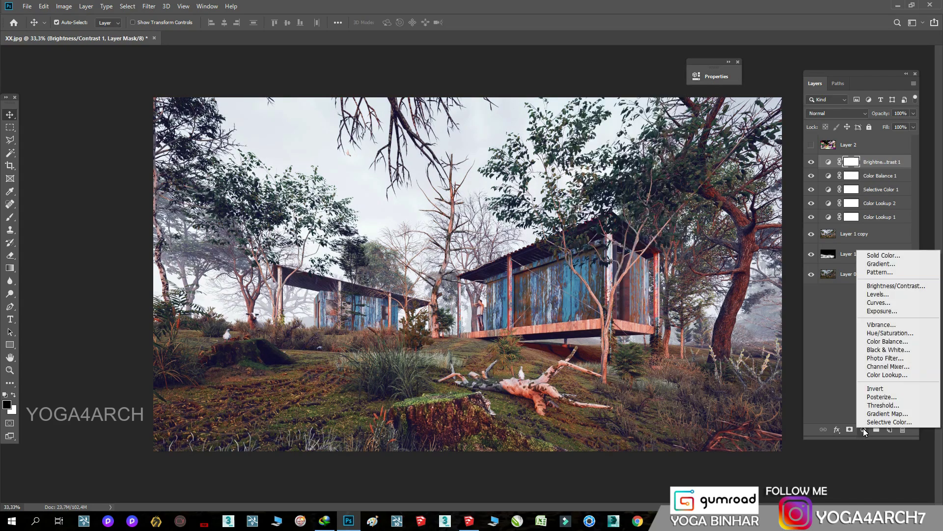
pyautogui.click(903, 350)
pyautogui.click(811, 176)
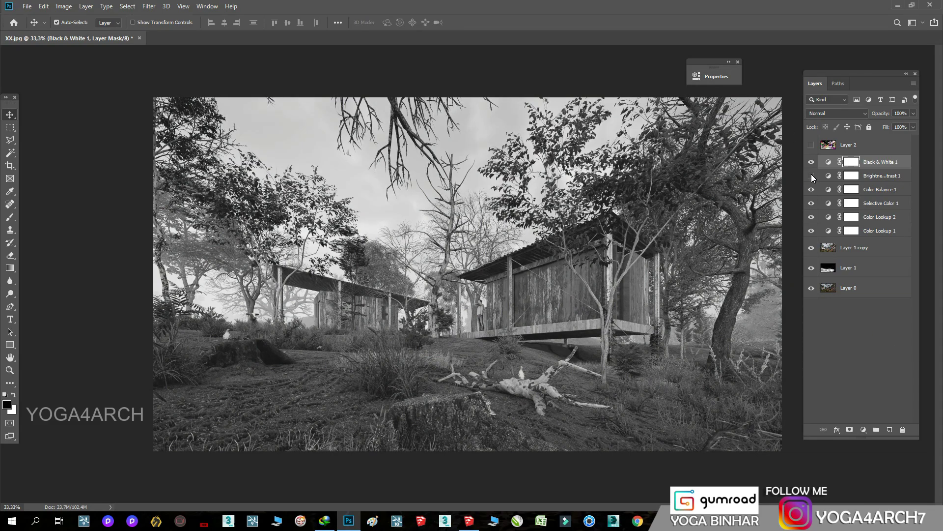
pyautogui.click(812, 175)
pyautogui.click(913, 113)
pyautogui.moveTo(914, 124); pyautogui.dragTo(874, 126)
pyautogui.click(812, 161)
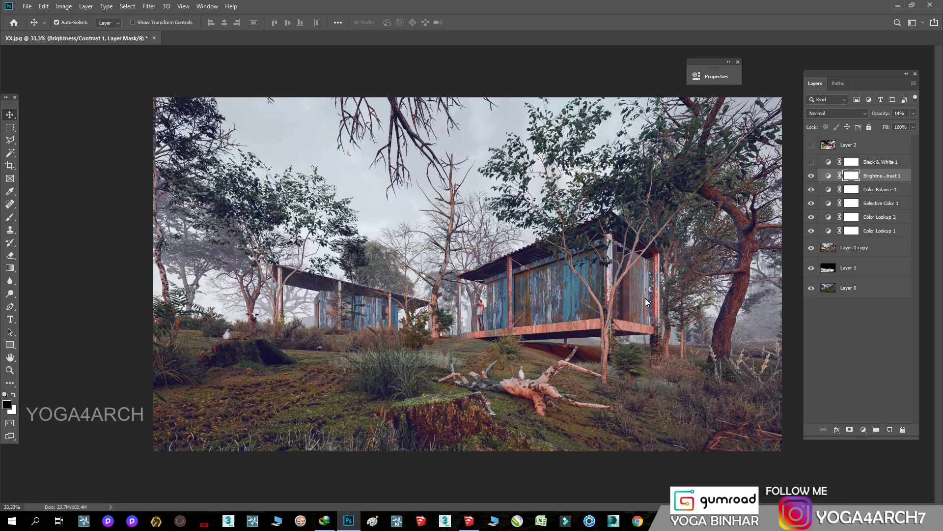
# Save the graded image as a JPEG named FINAL in folder X, accepting JPEG options.
pyautogui.click(27, 6)
pyautogui.click(44, 123)
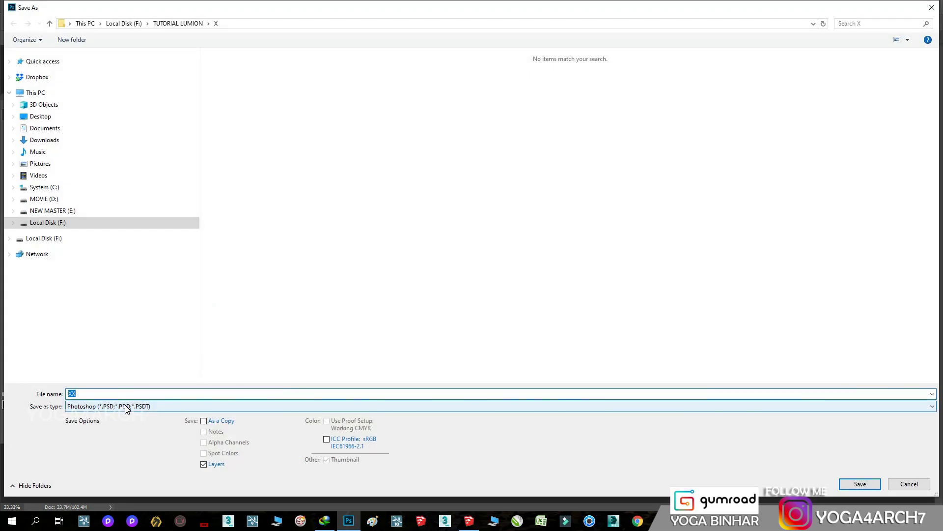
pyautogui.click(127, 406)
pyautogui.click(85, 307)
pyautogui.write('FINAL')
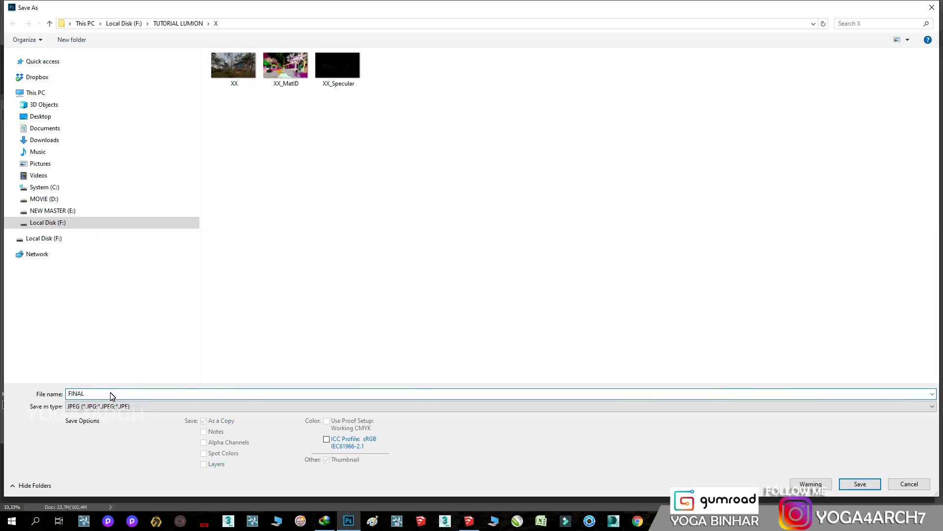
pyautogui.click(866, 484)
pyautogui.press('Return')
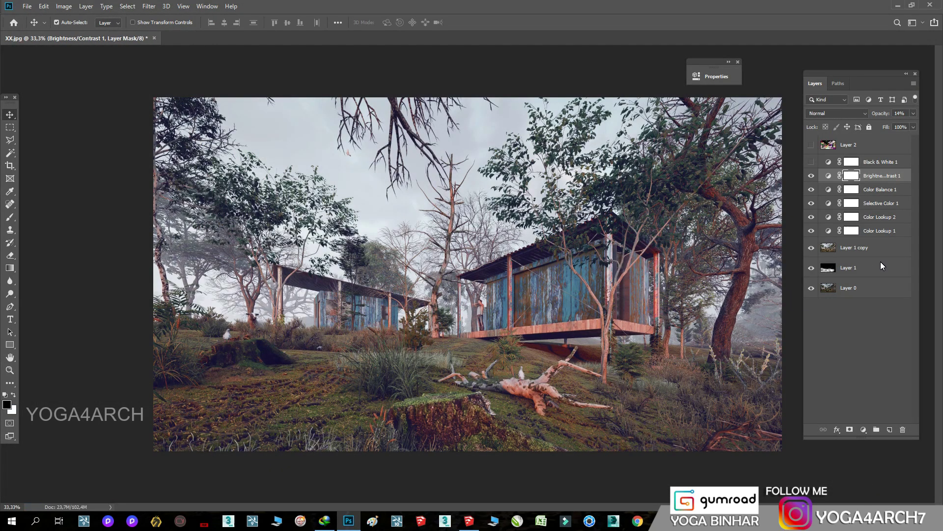